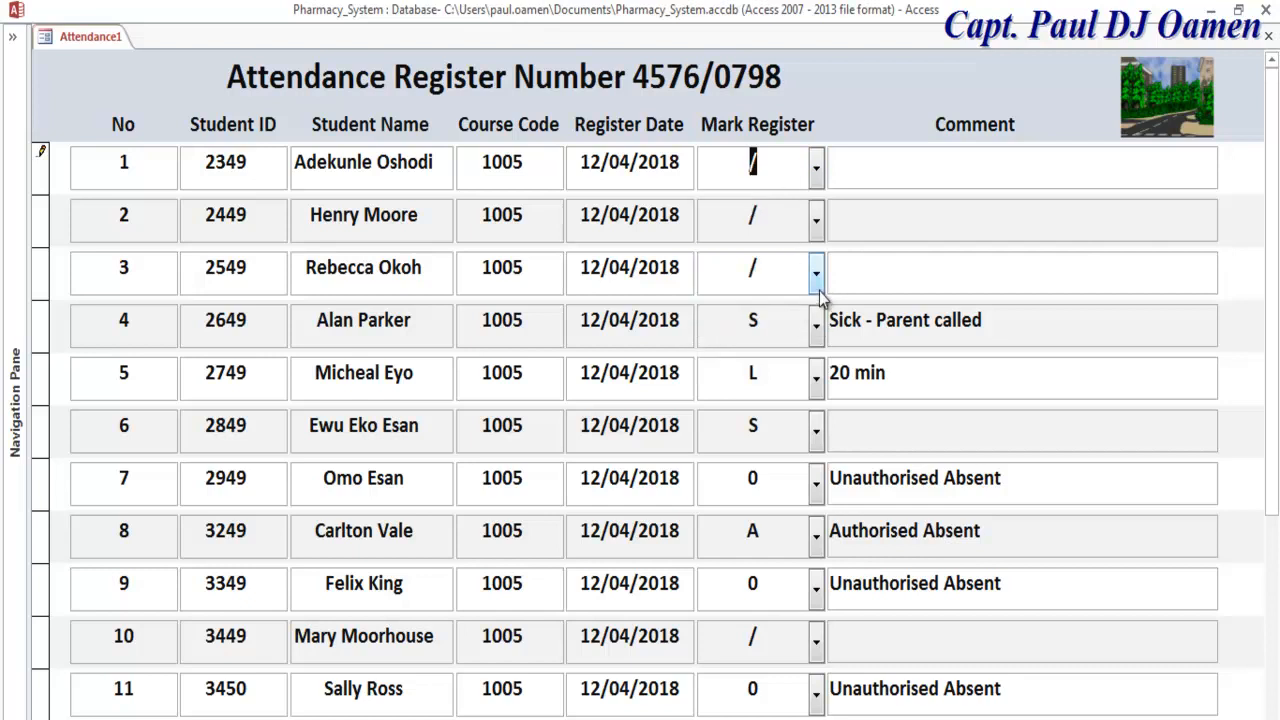
Step: Review the mark choices for records 4, 5, 7 and 8, keeping S, L and 0
left_click(816, 325)
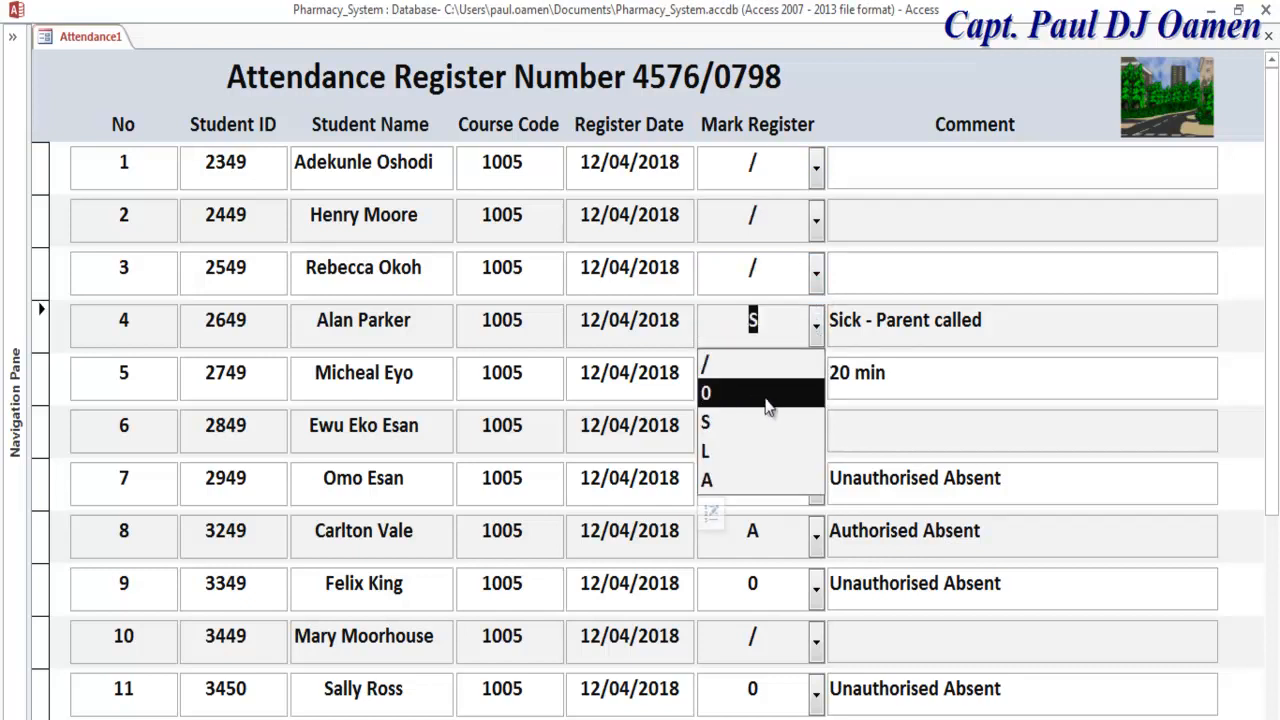
left_click(870, 324)
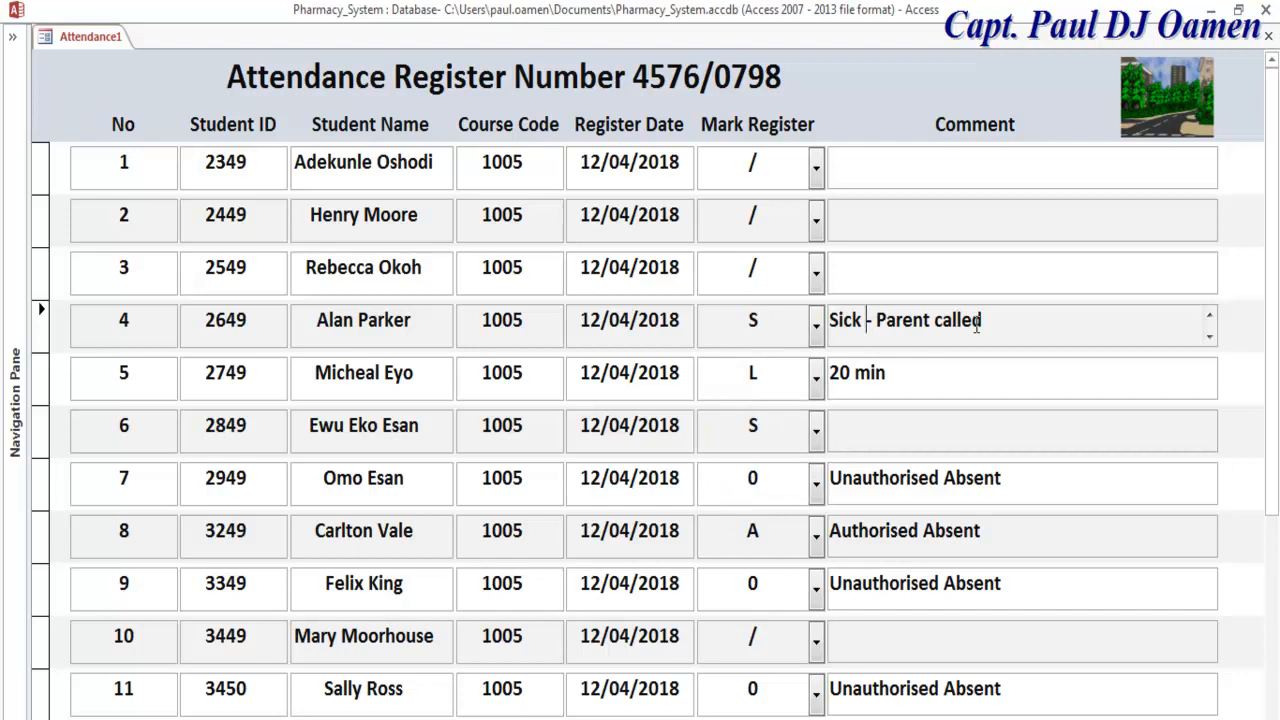
left_click(816, 380)
left_click(917, 372)
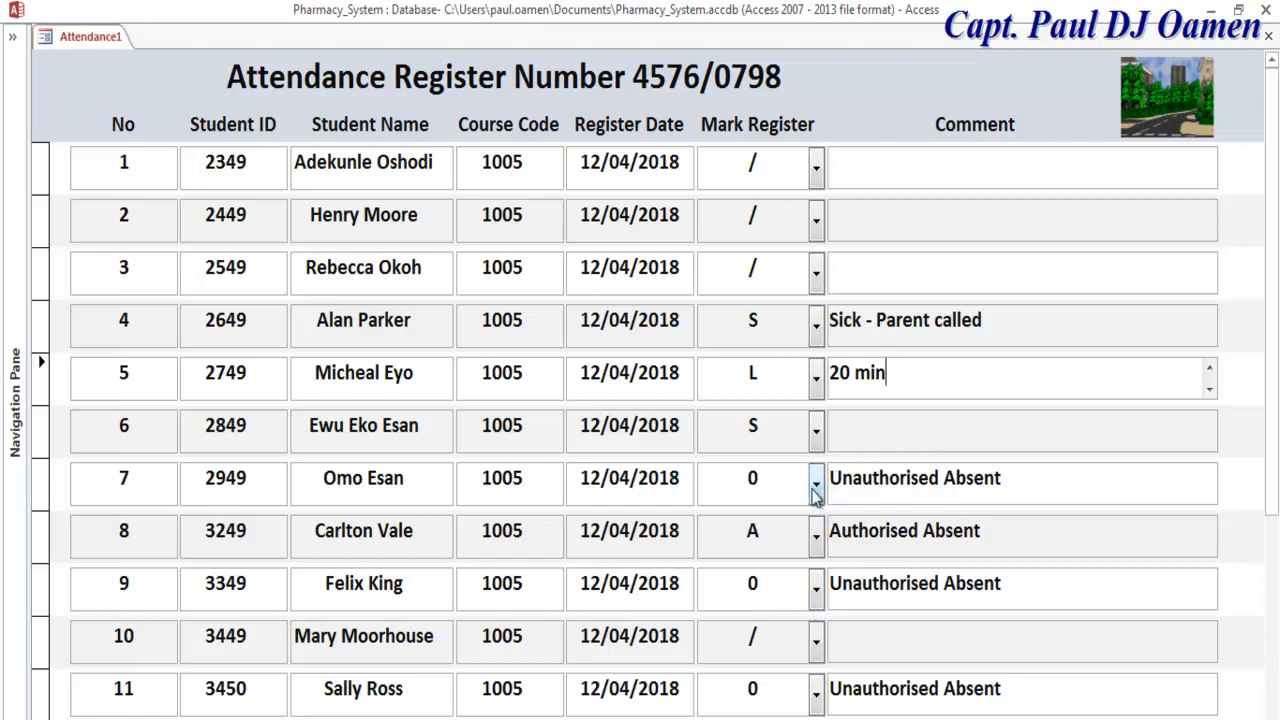
left_click(816, 478)
left_click(907, 555)
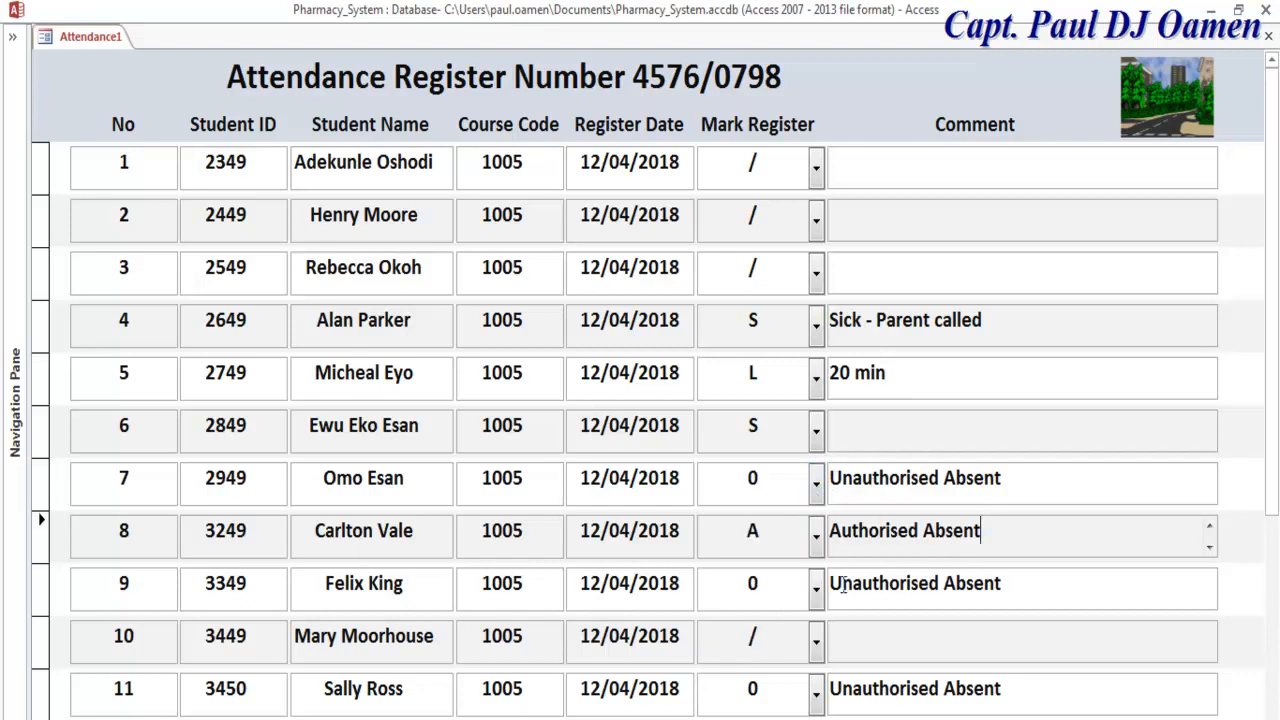
left_click(816, 538)
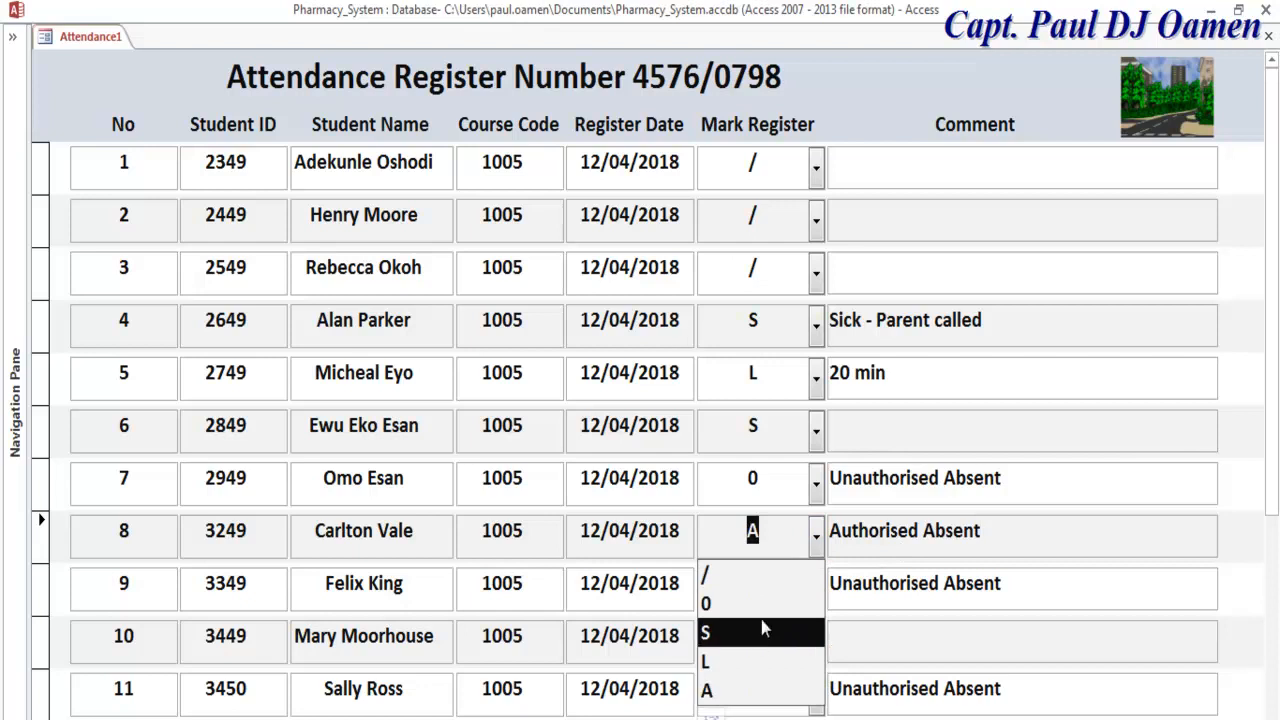
left_click_drag(1271, 433, 1272, 515)
Step: Set record 10's mark to A and paste 'Authorised Absent' into its comment
left_click(815, 540)
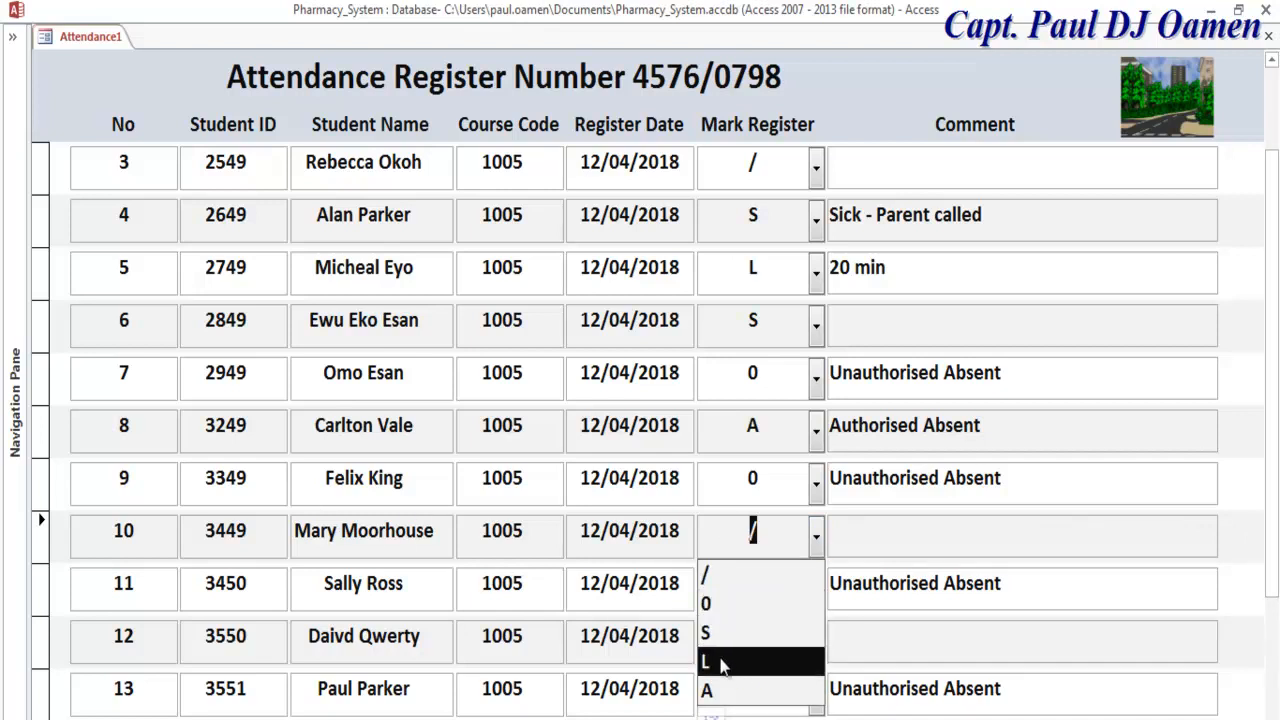
left_click(720, 690)
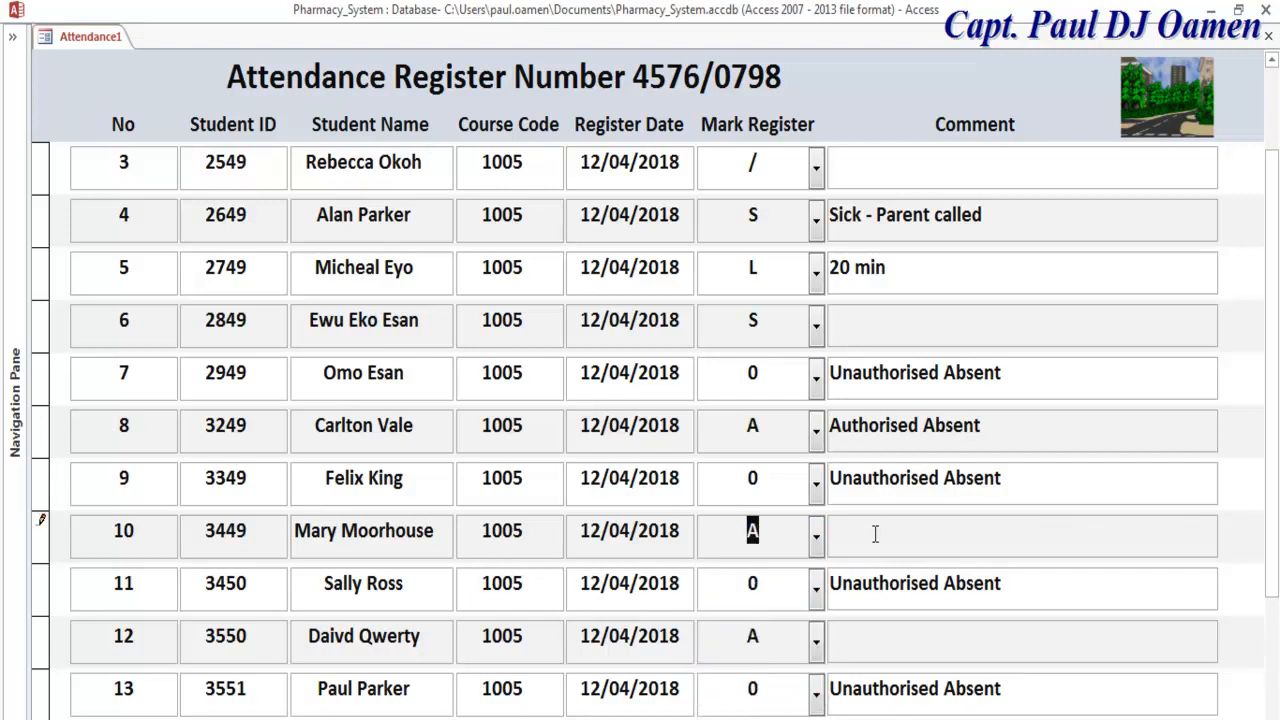
left_click(988, 439)
left_click(818, 437)
key("ctrl+c")
left_click(905, 545)
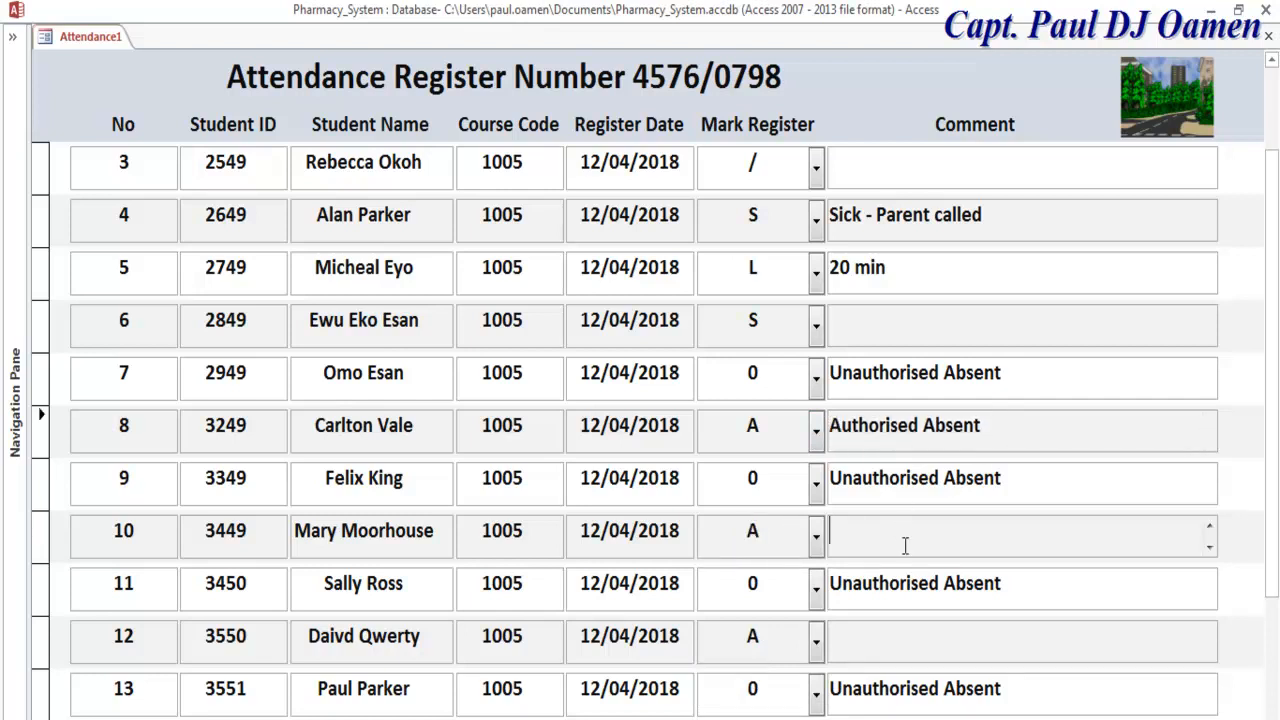
key("ctrl+v")
left_click_drag(1271, 485, 1271, 328)
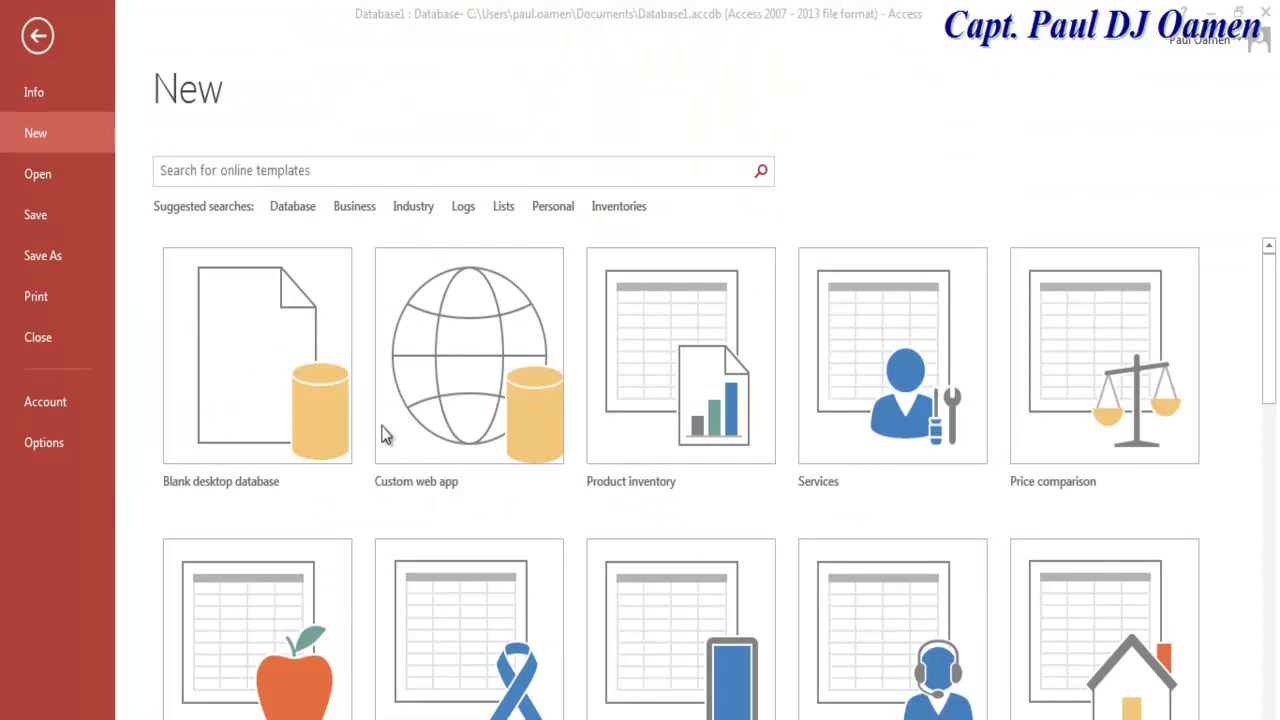
Step: Create a blank desktop database named Attendance
left_click(284, 360)
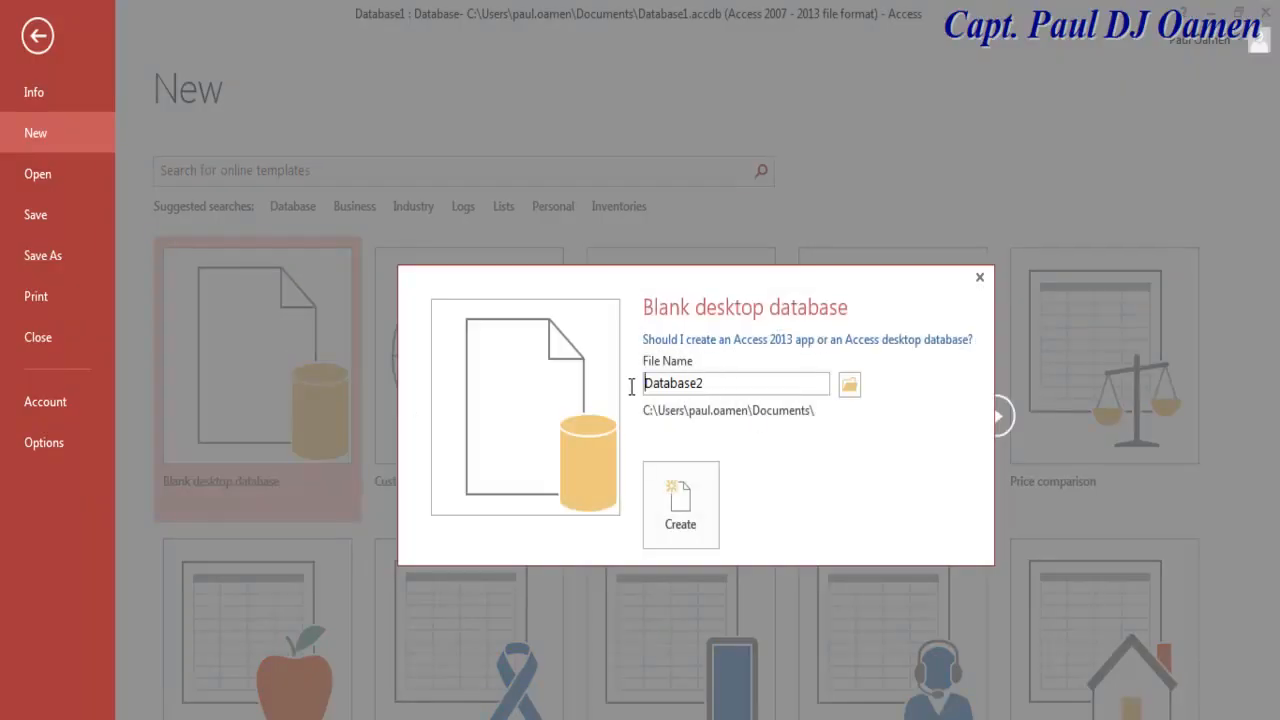
left_click_drag(718, 389, 636, 393)
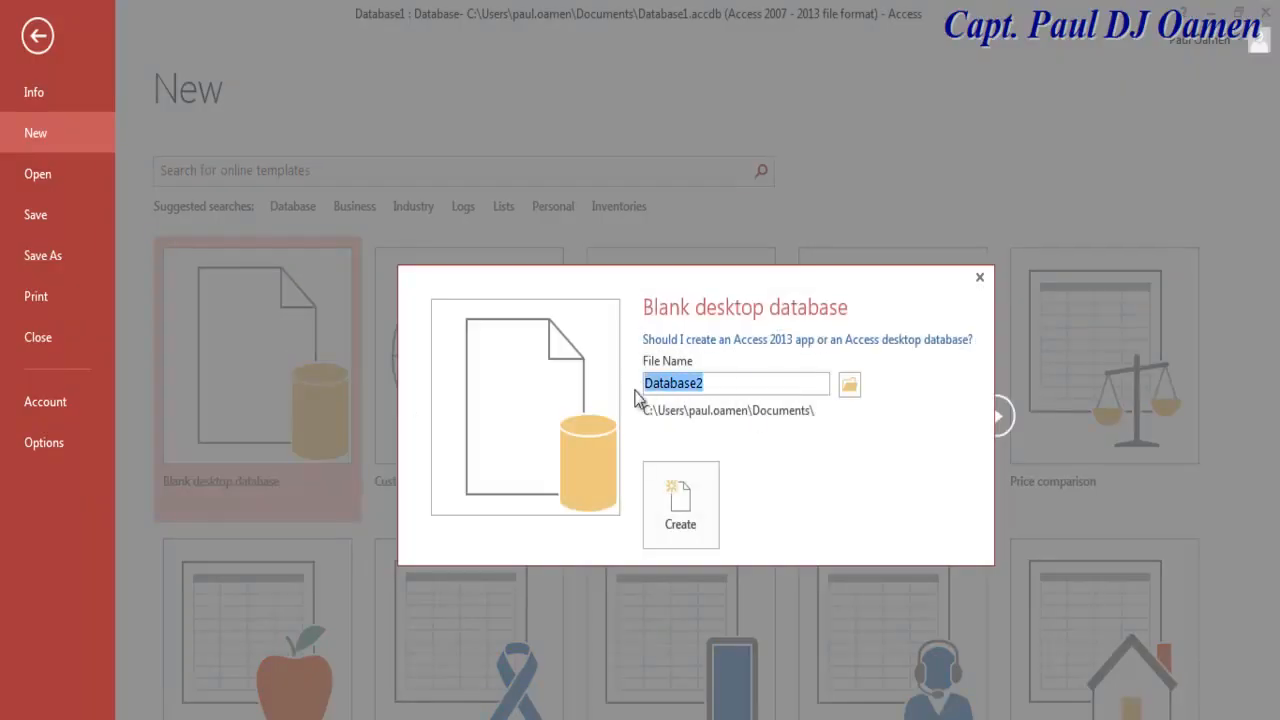
type("Attendance")
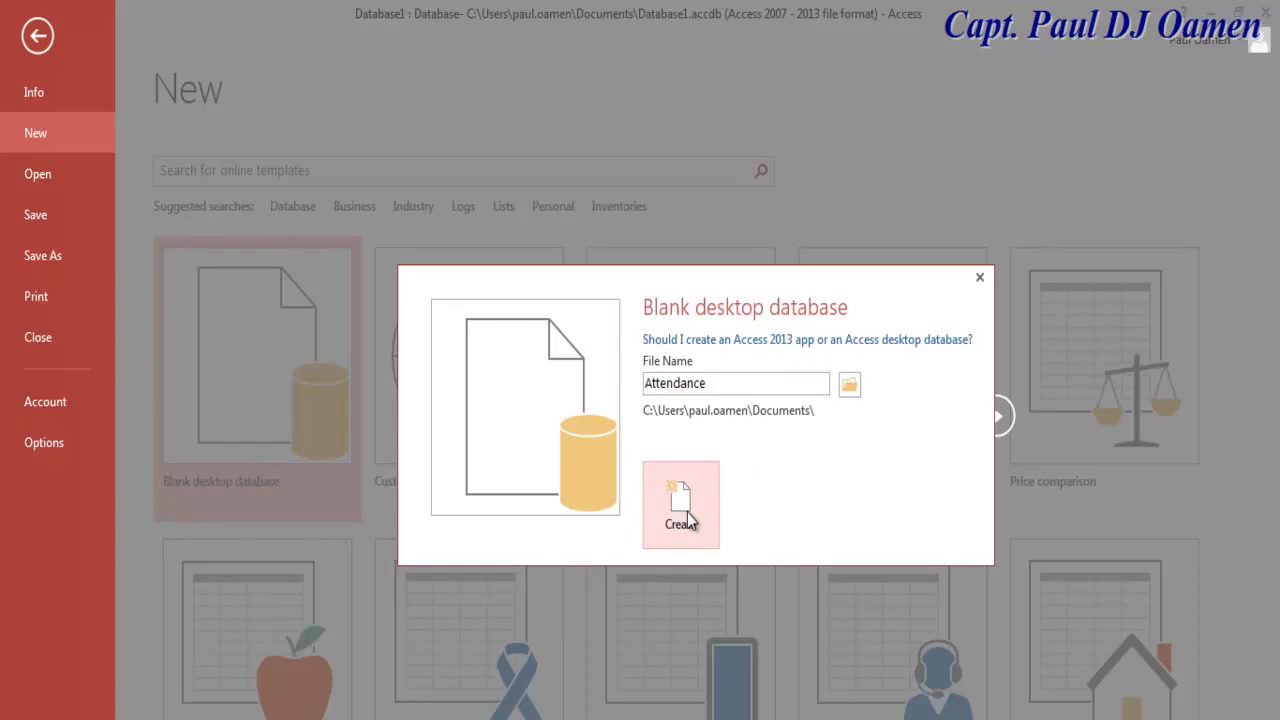
left_click(688, 514)
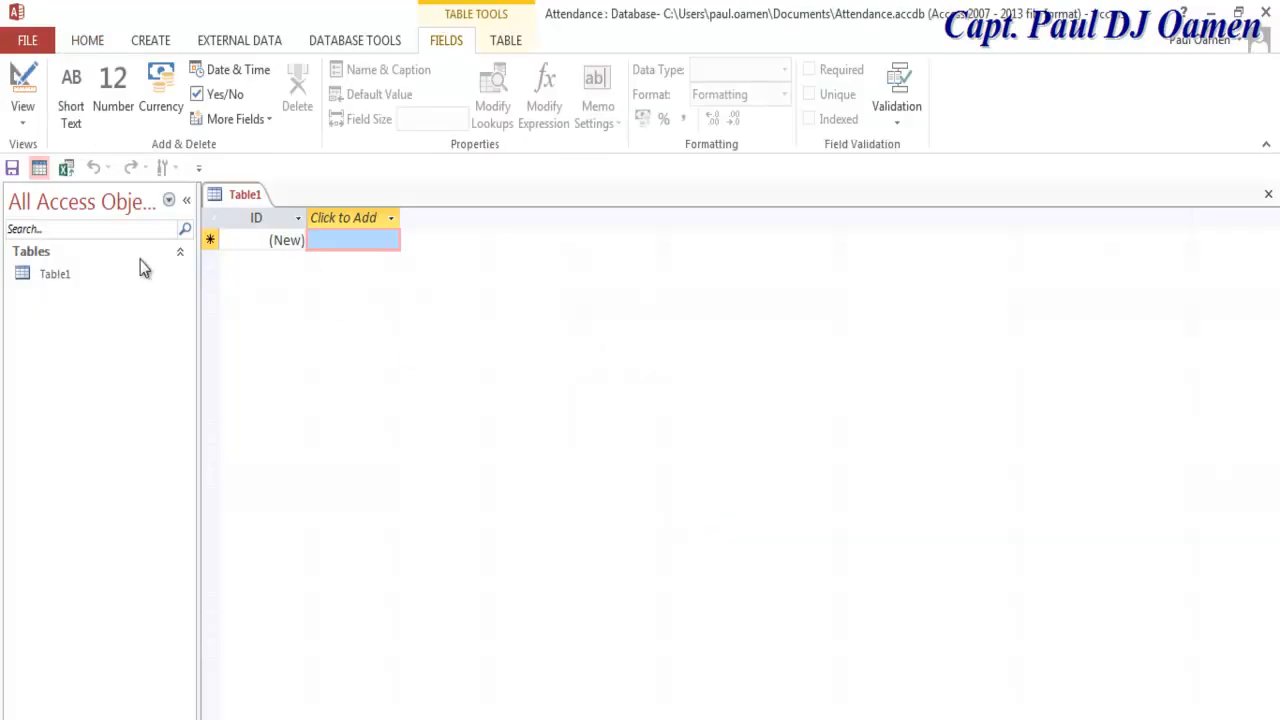
Step: Open Table1 in Design view and name it Attendance when saving
right_click(48, 274)
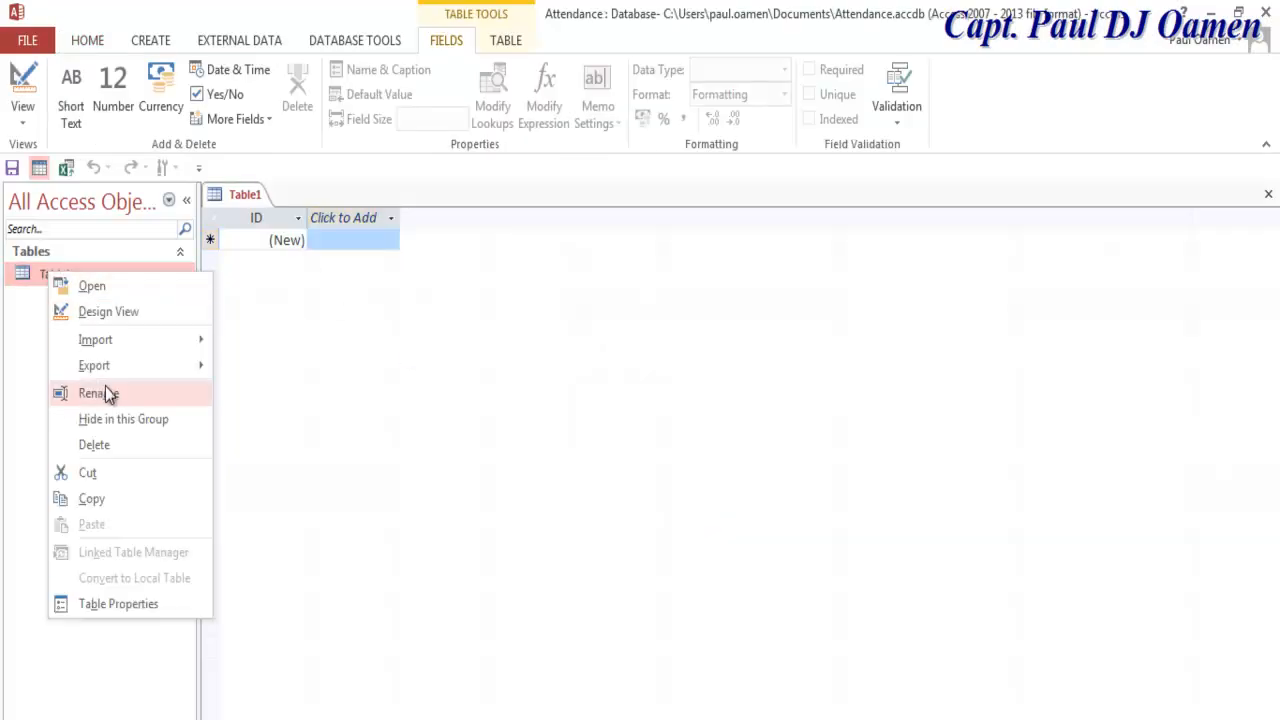
left_click(120, 312)
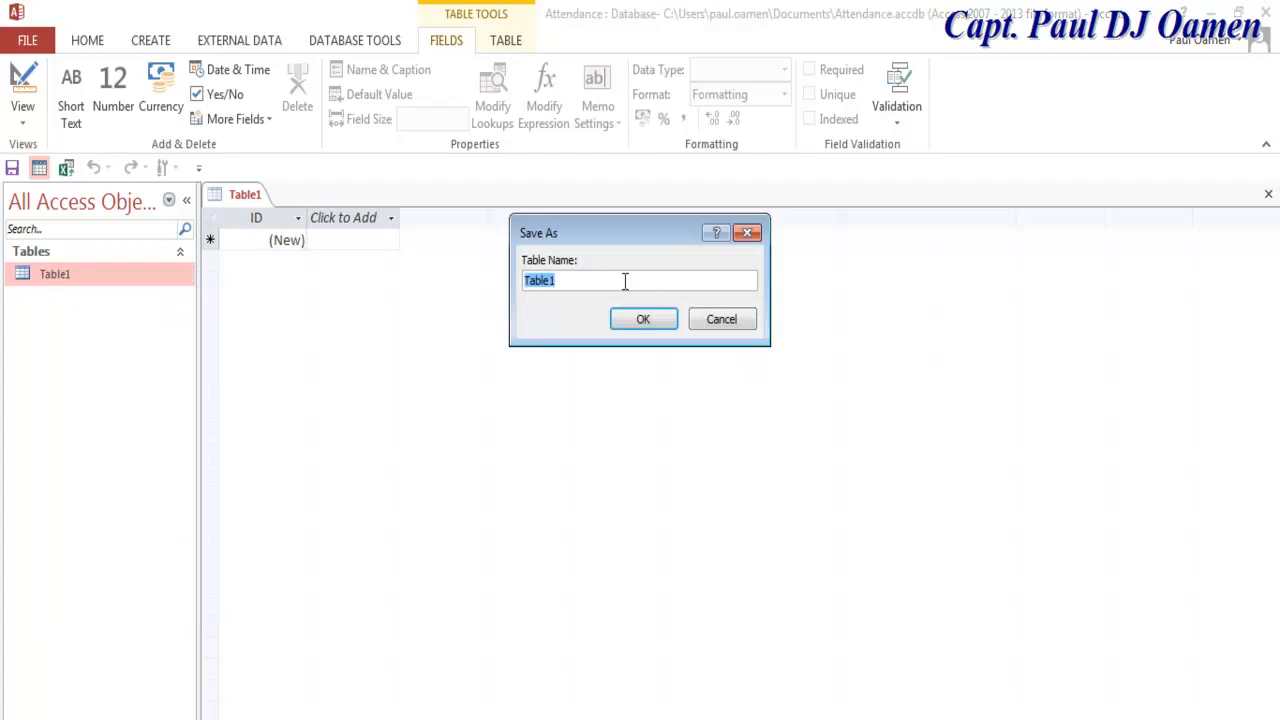
type("Attendance")
Step: Save the table as Attendance and name the first fields No, Student ID and Student Name
left_click(645, 318)
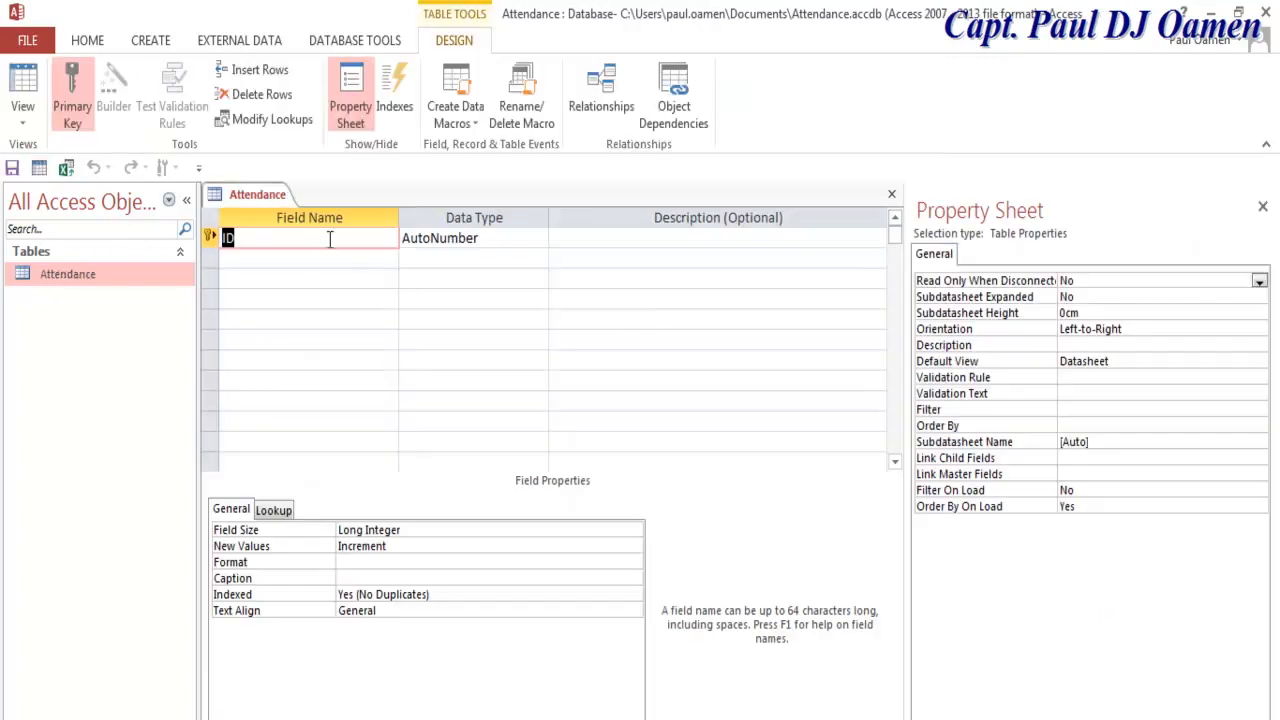
type("No")
left_click(324, 260)
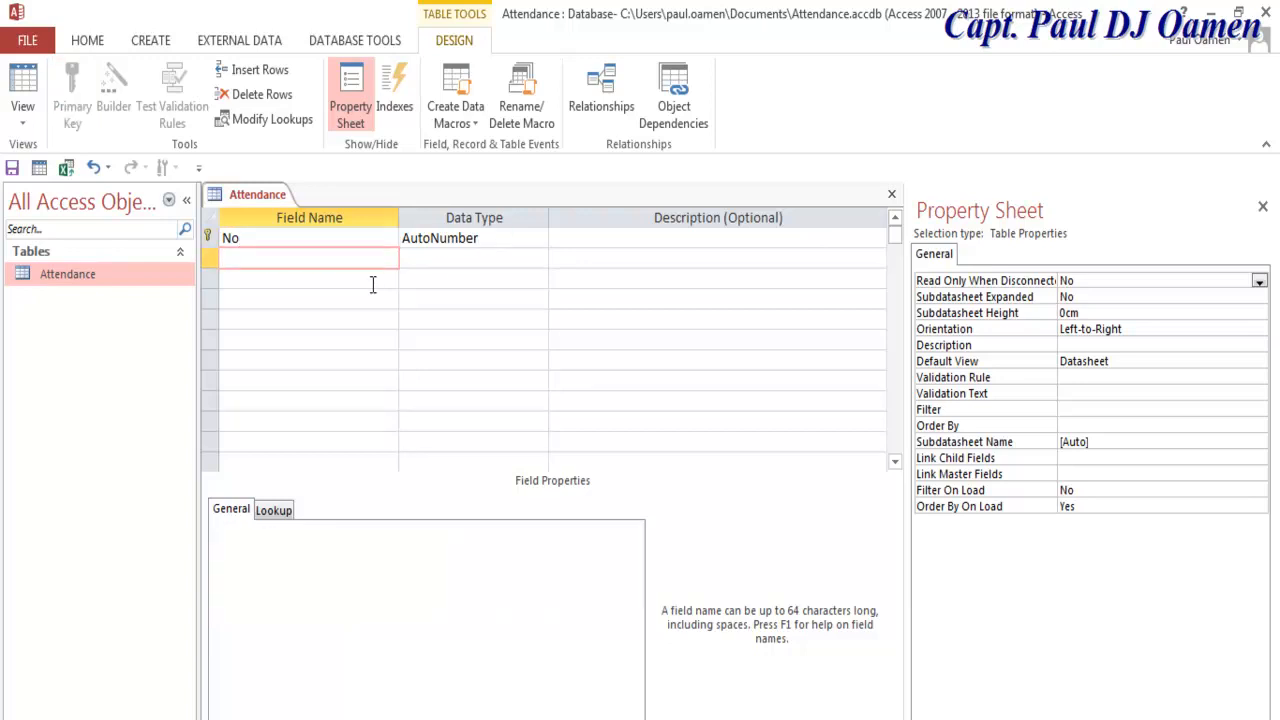
type("Student ID")
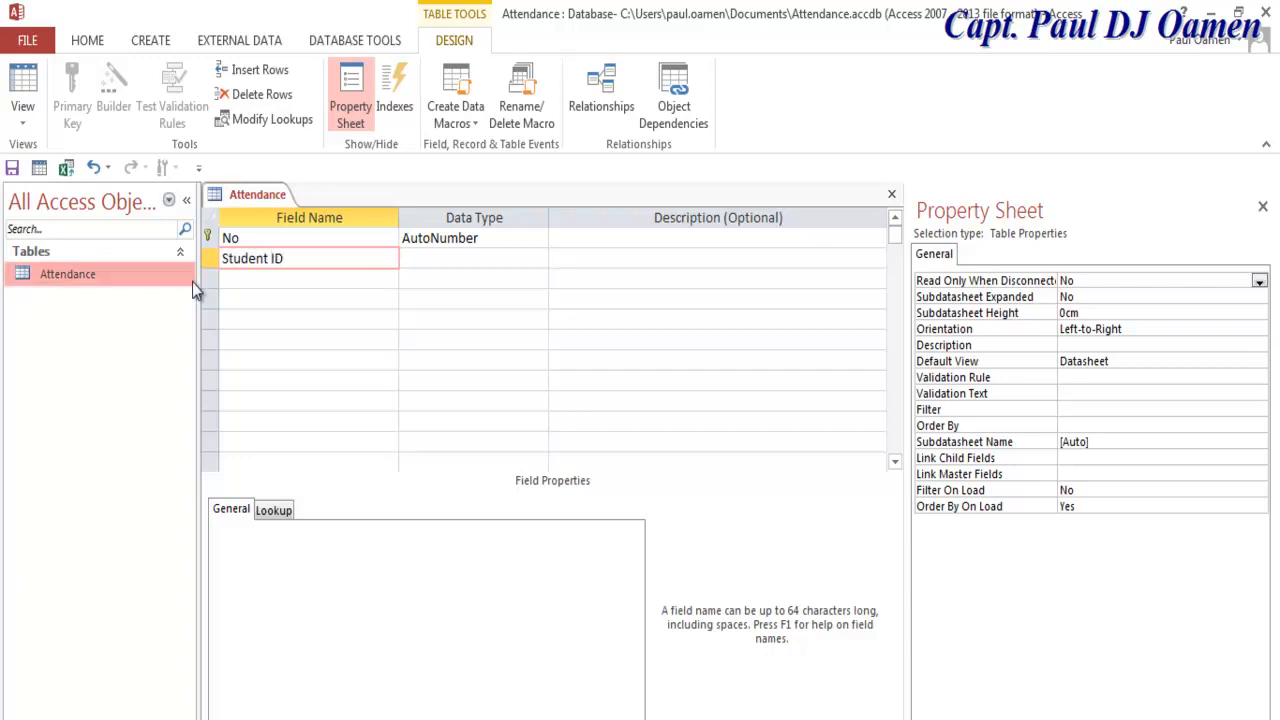
left_click(284, 280)
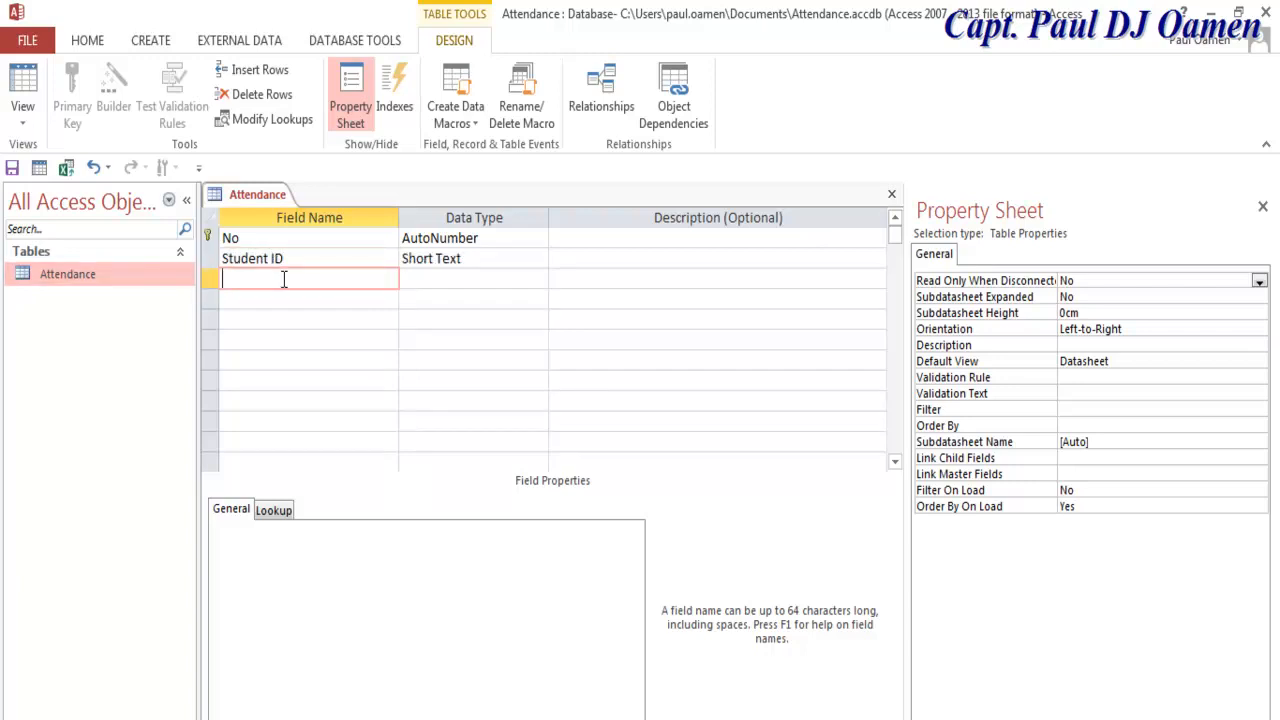
type("STudent Name")
left_click(236, 279)
key("BackSpace")
type("t")
Step: Add the Course Code, Register Date, Mark Register and Comment field names
left_click(243, 305)
type("Course Code")
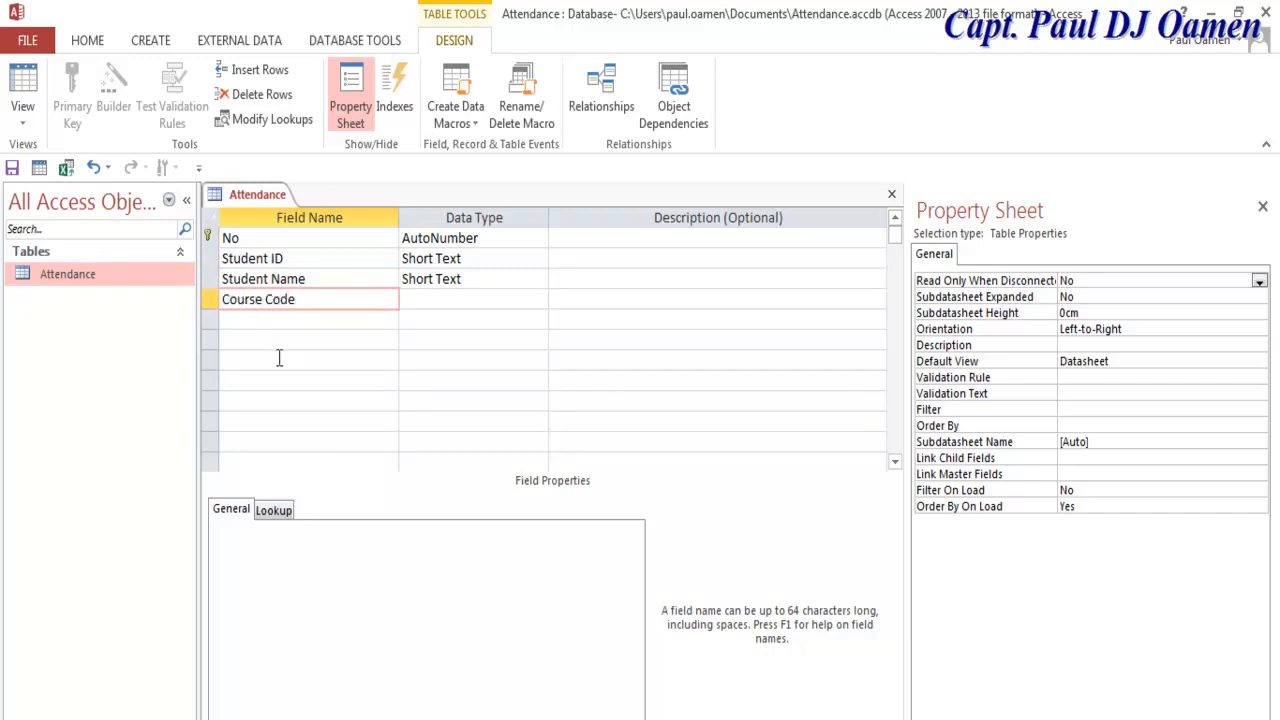
left_click(269, 319)
type("Register")
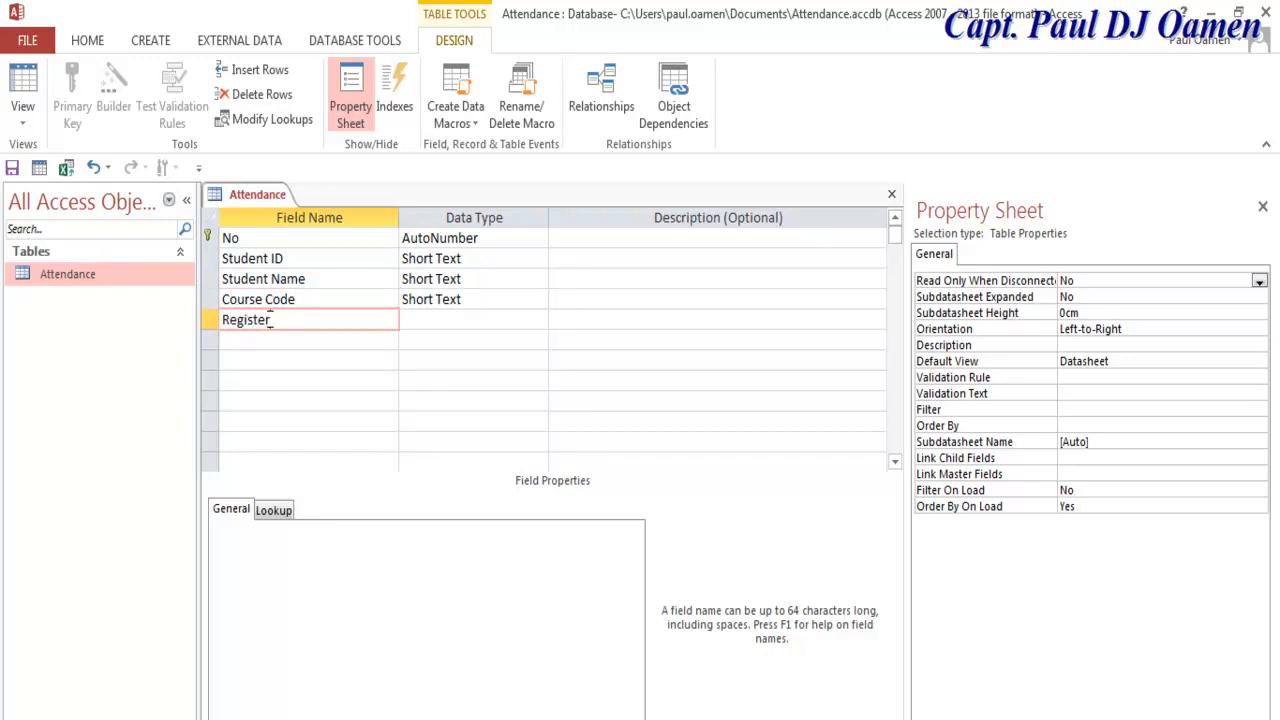
type(" Date")
left_click(275, 341)
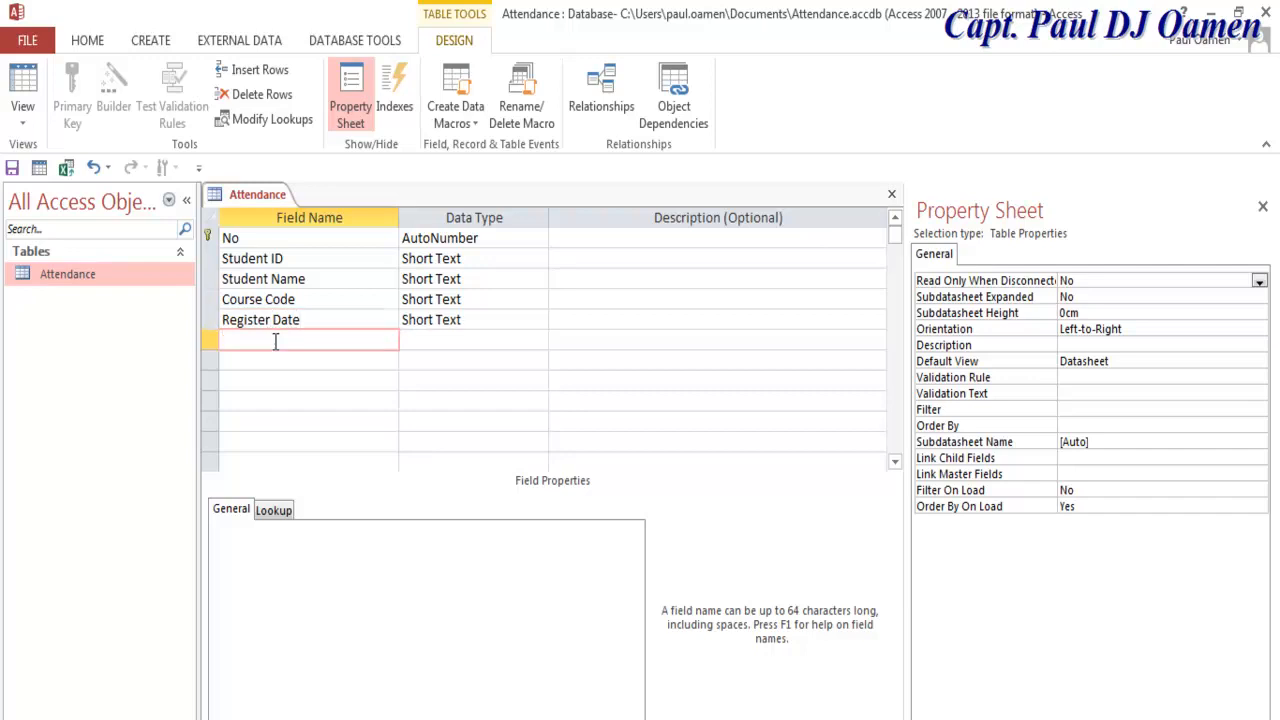
type("Mark Register")
left_click(336, 361)
type("Comment")
left_click(448, 358)
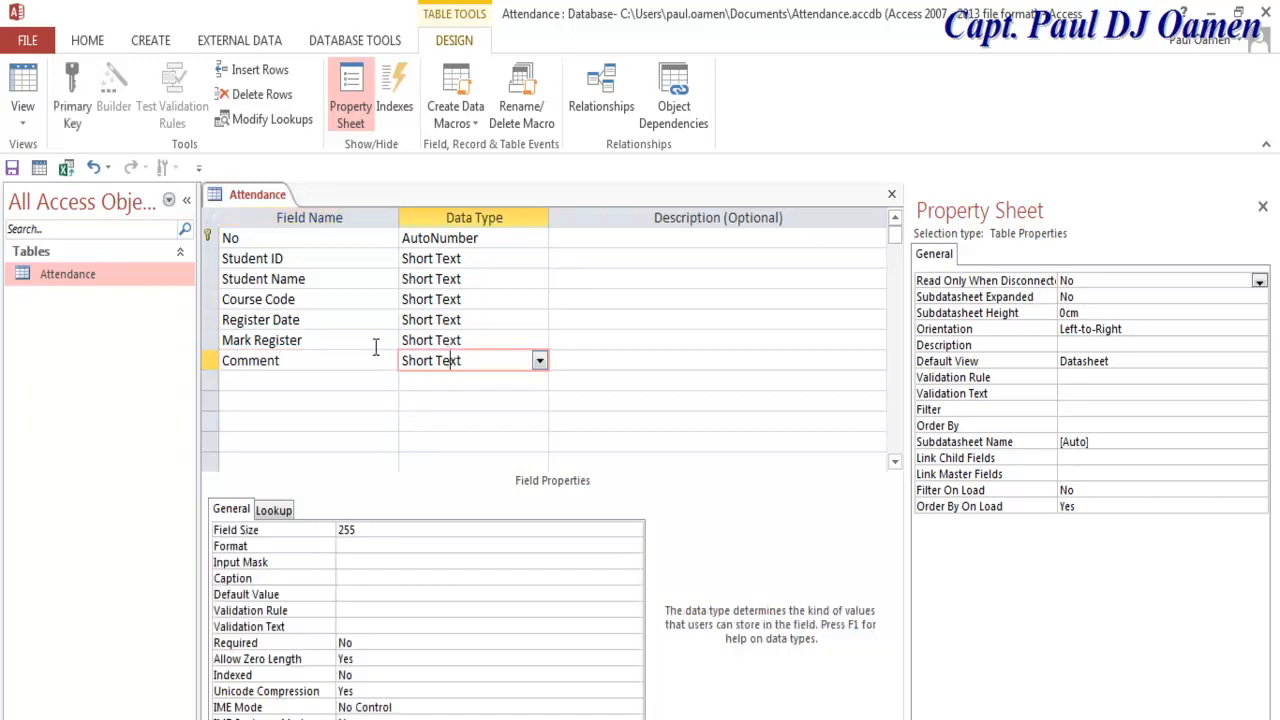
Step: Make Register Date a Date/Time field defaulting to DateValue(Now()), then close the design
left_click(504, 320)
left_click(540, 320)
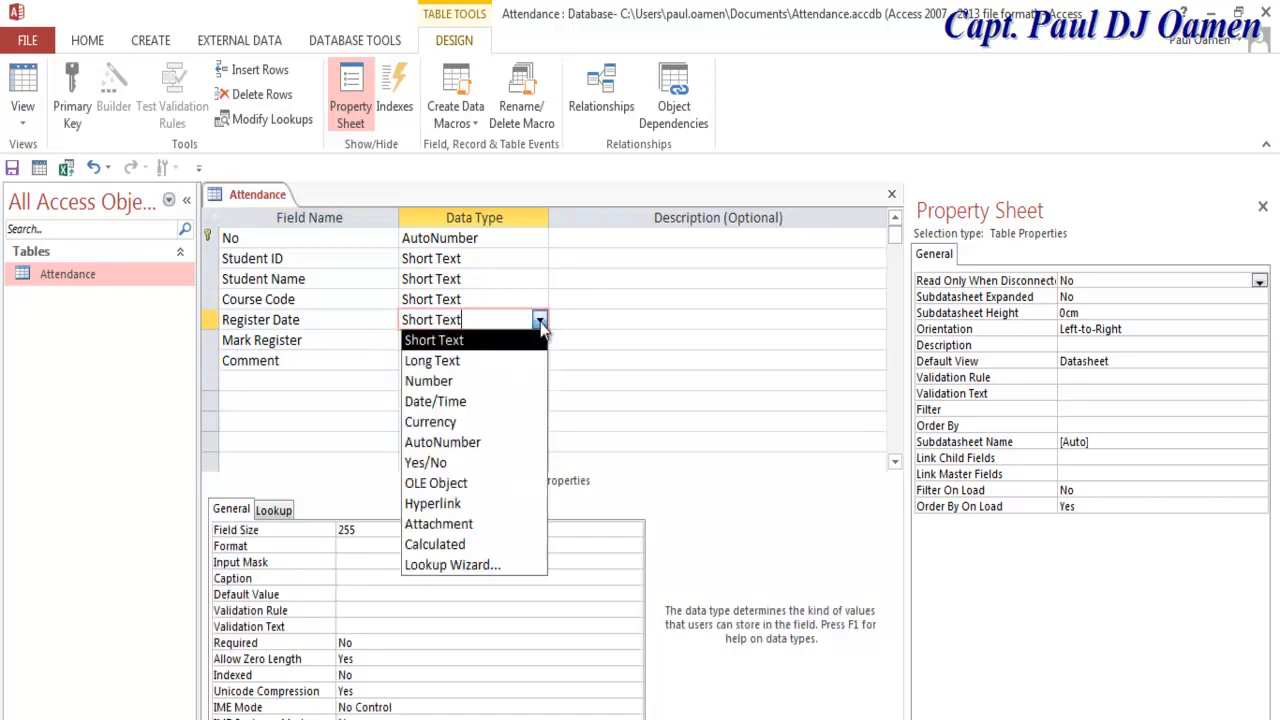
left_click(463, 401)
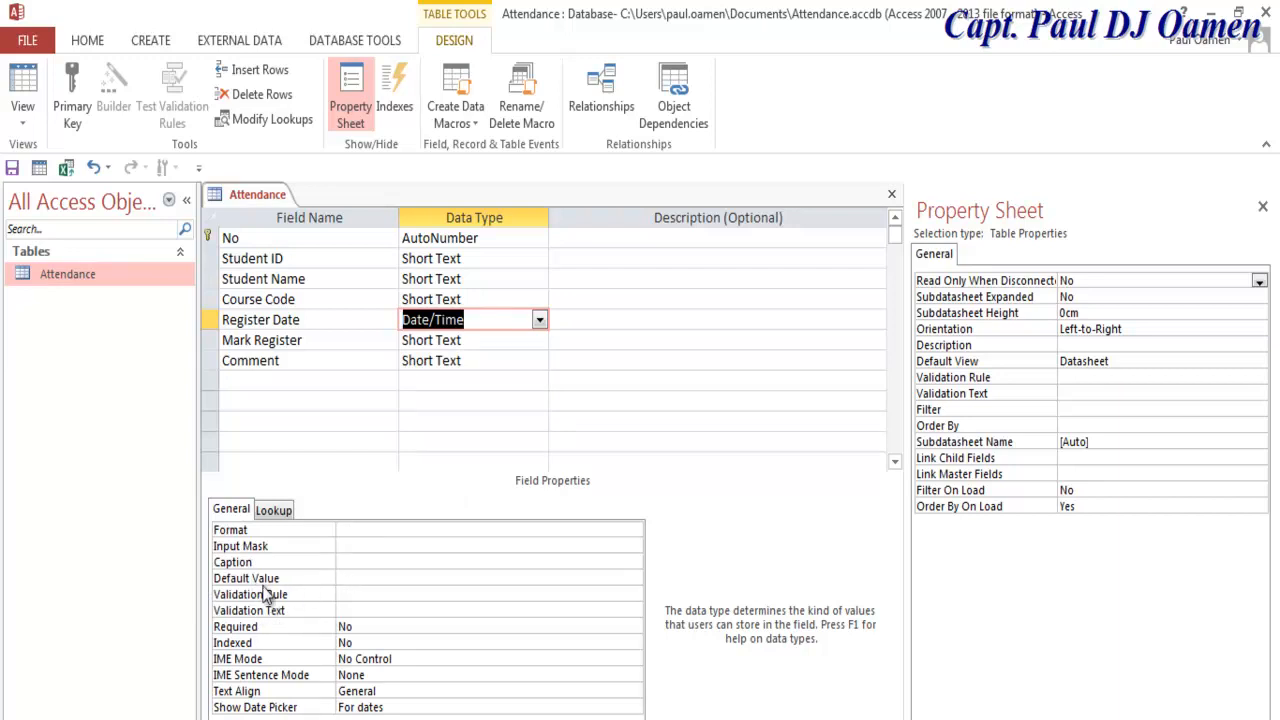
left_click(352, 577)
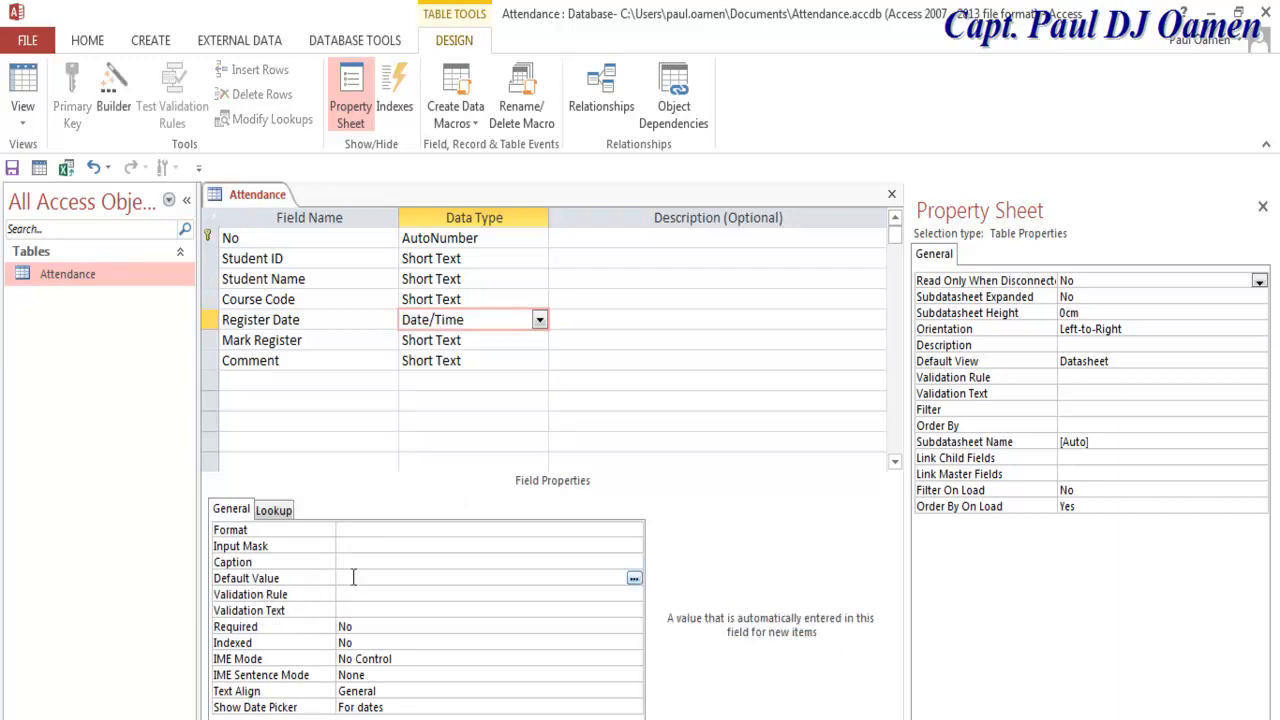
type("DateValue(Now(")
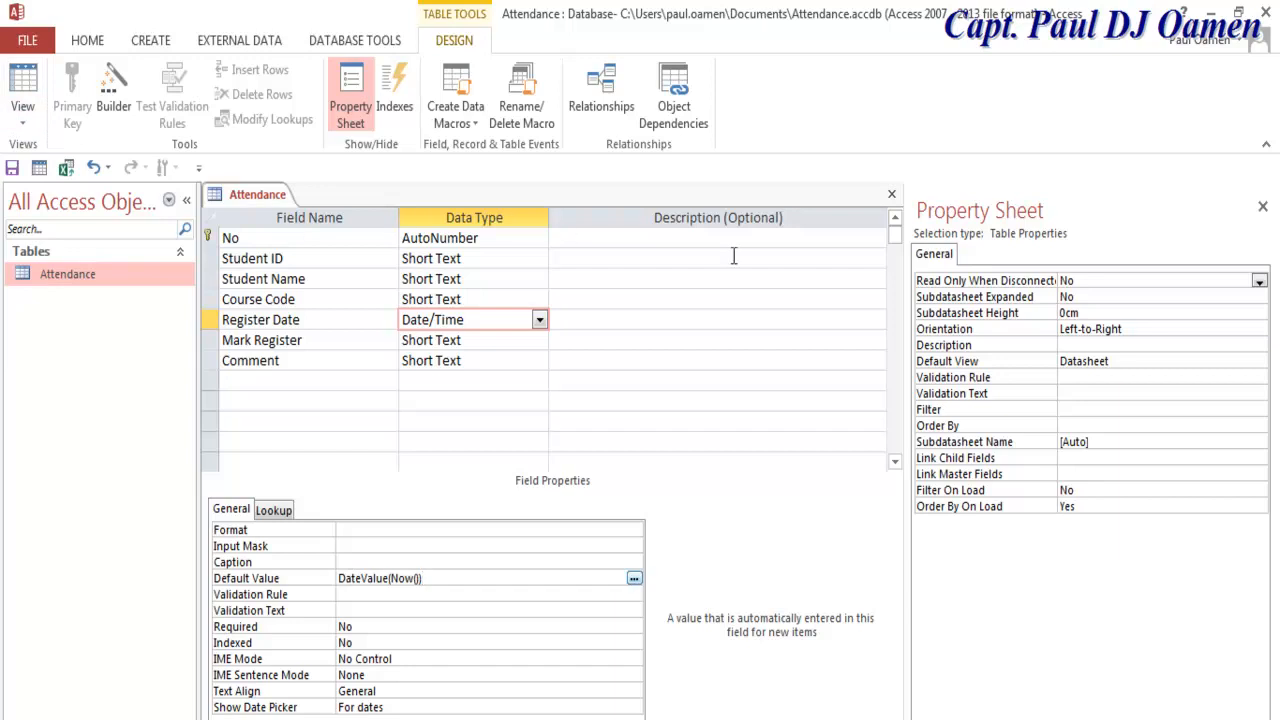
left_click(892, 194)
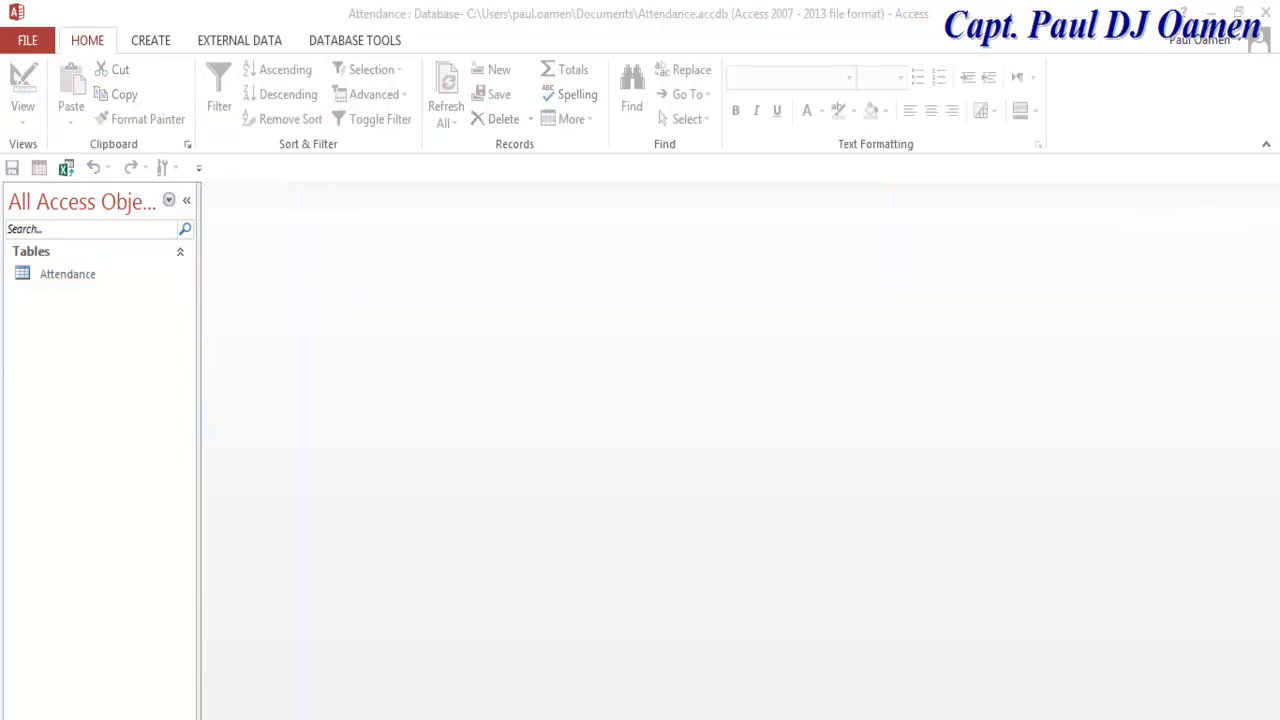
Step: Open the Attendance table and enter Student ID 2349, the student's name and course code 1005
double_click(79, 279)
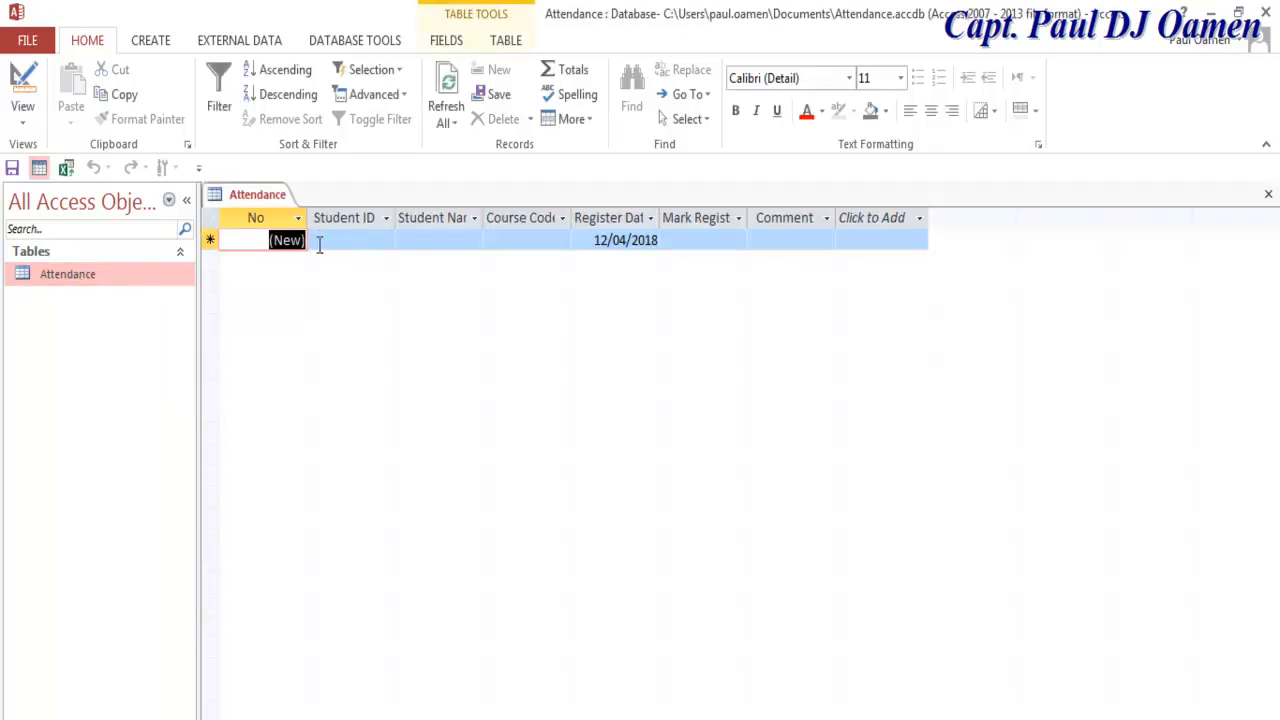
left_click(351, 238)
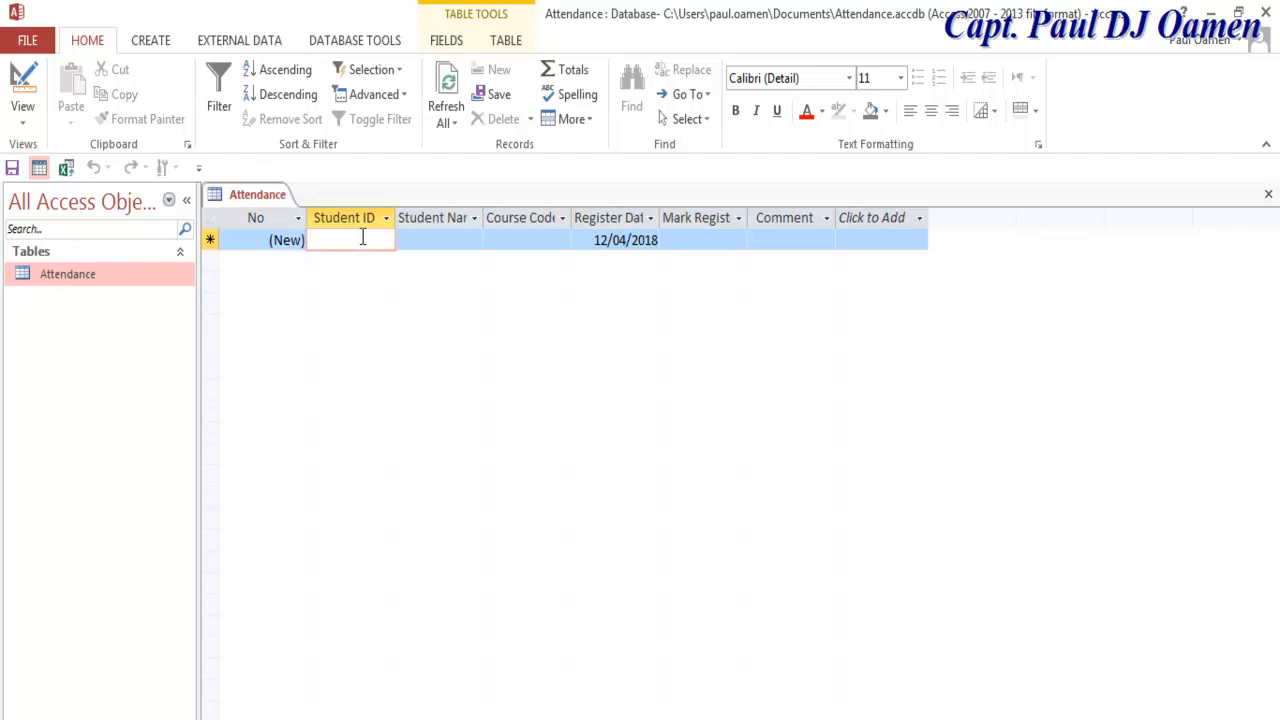
type("234")
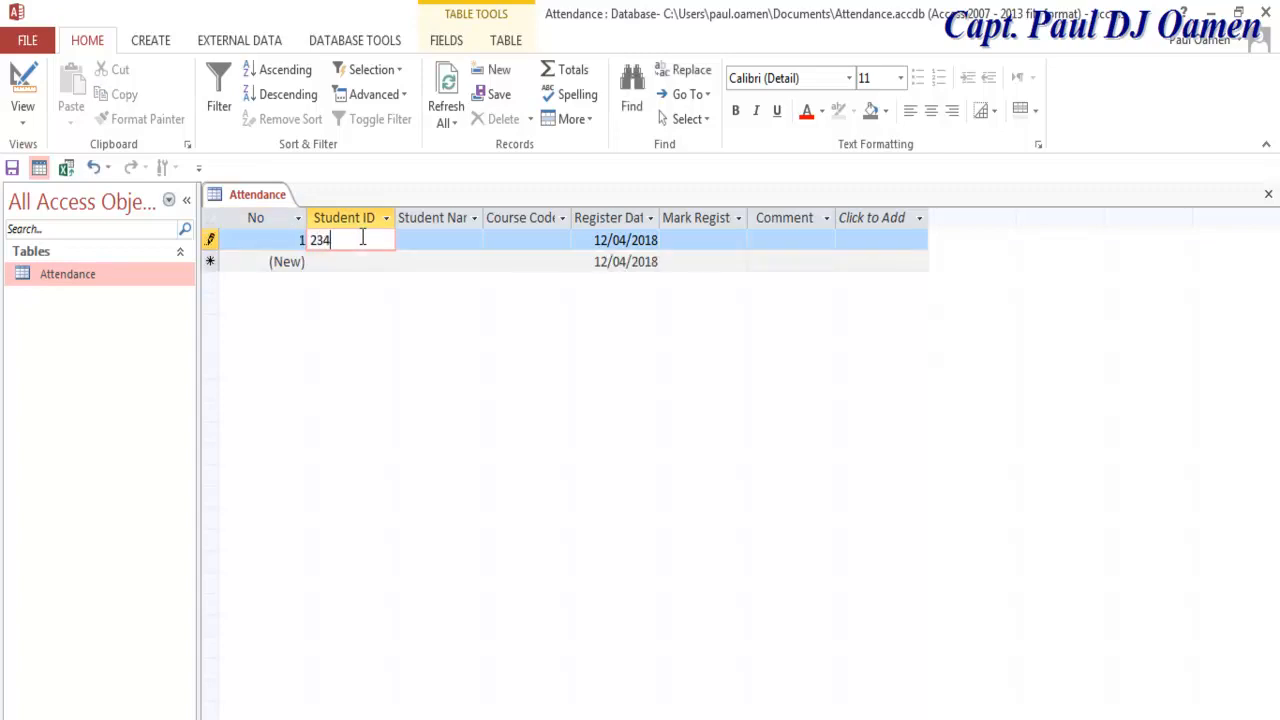
type("9")
left_click(436, 236)
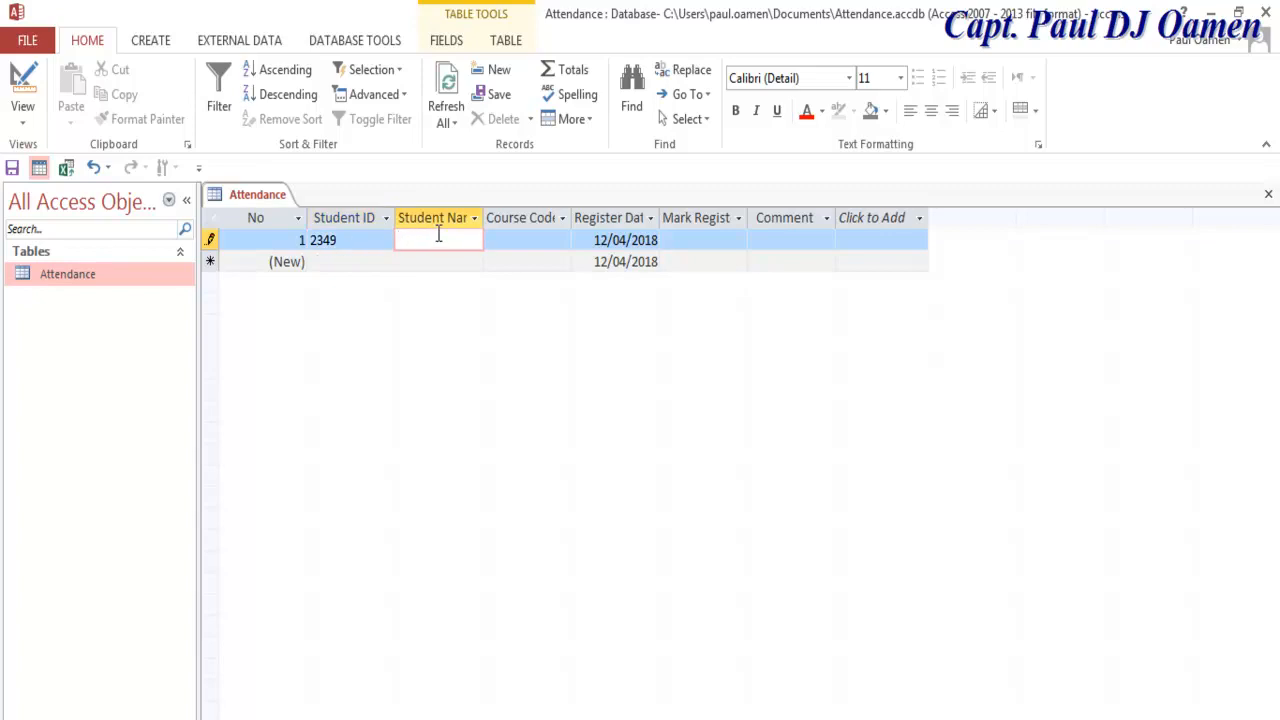
left_click(530, 240)
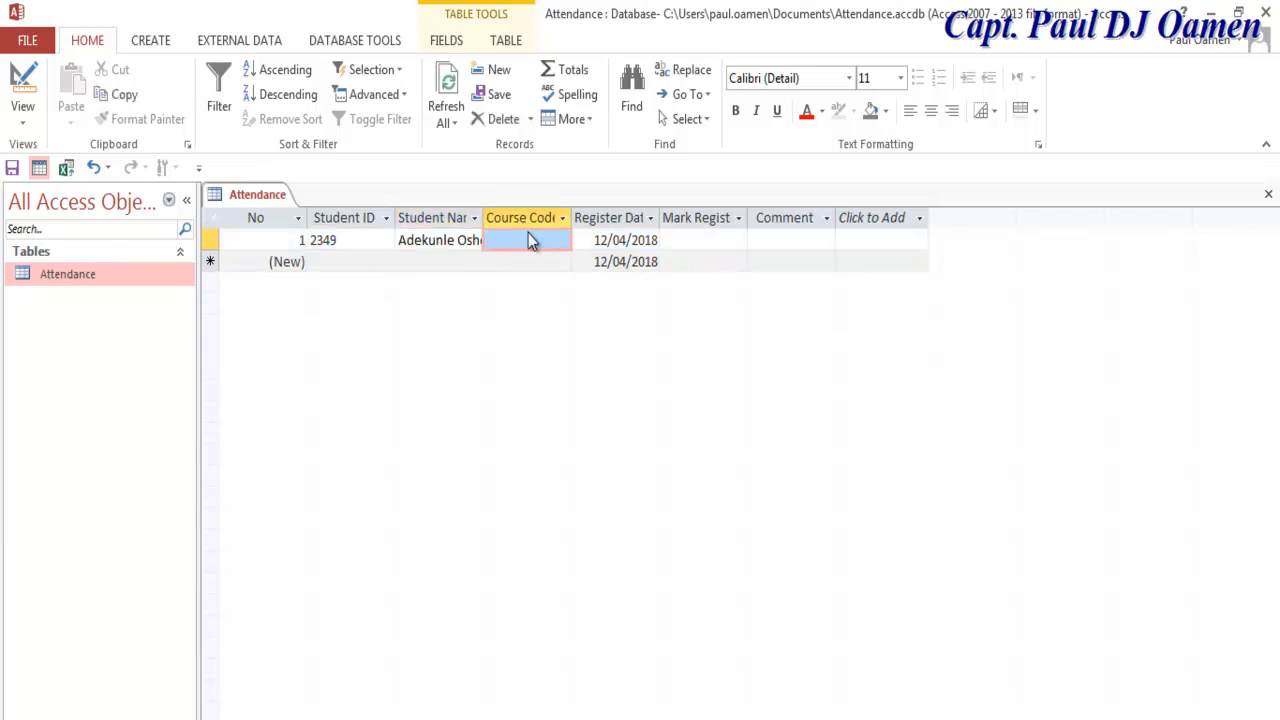
type("1005")
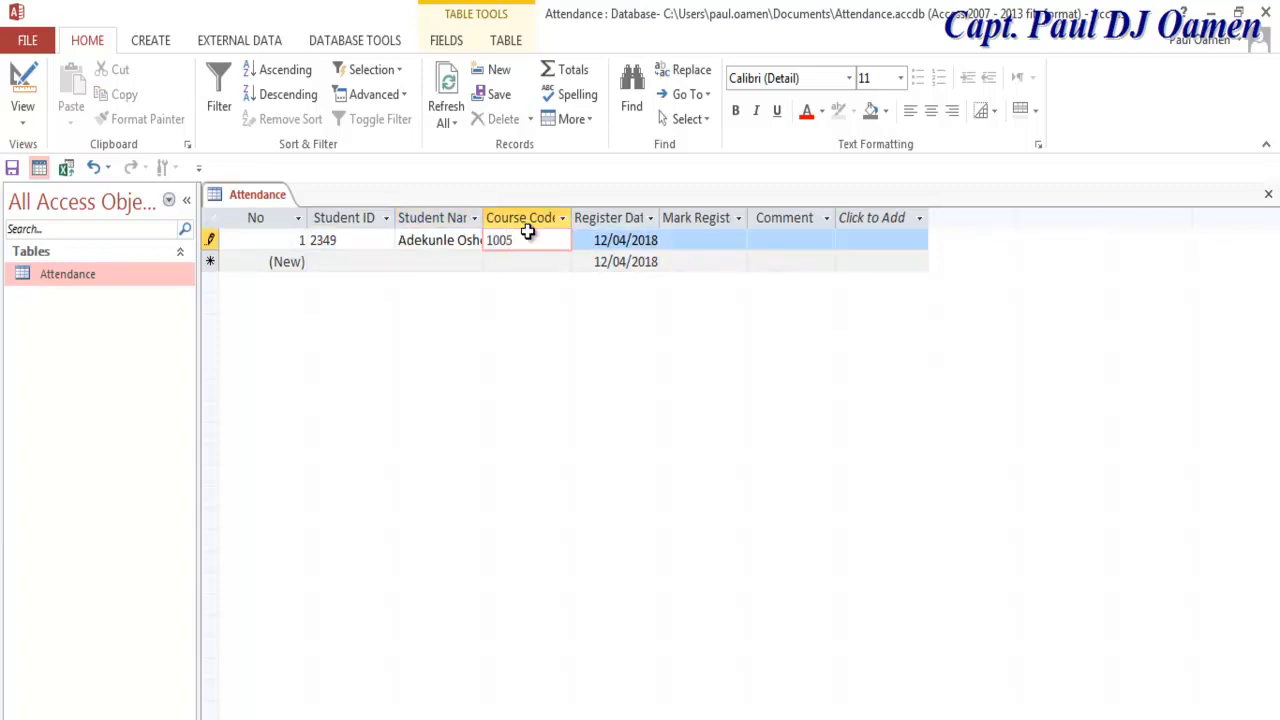
left_click(718, 240)
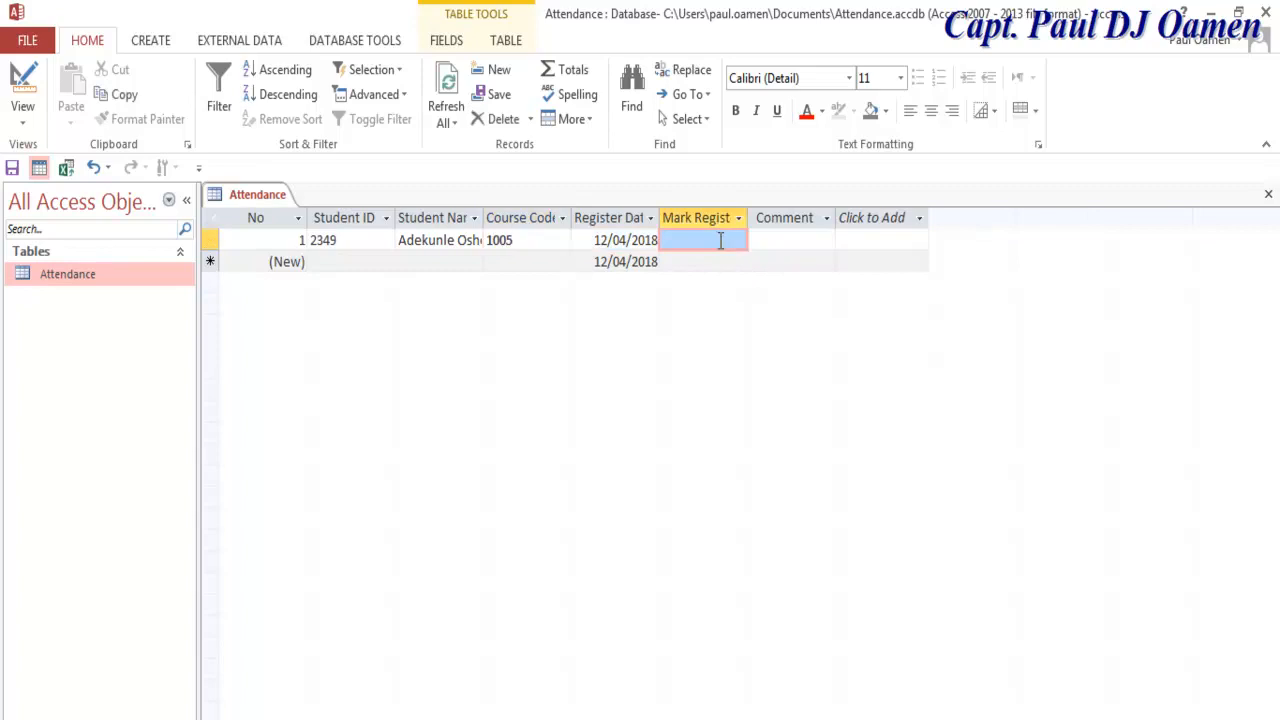
Step: Fill in the remaining attendance entries and save the table's 14 records for course 1005
left_click(720, 241)
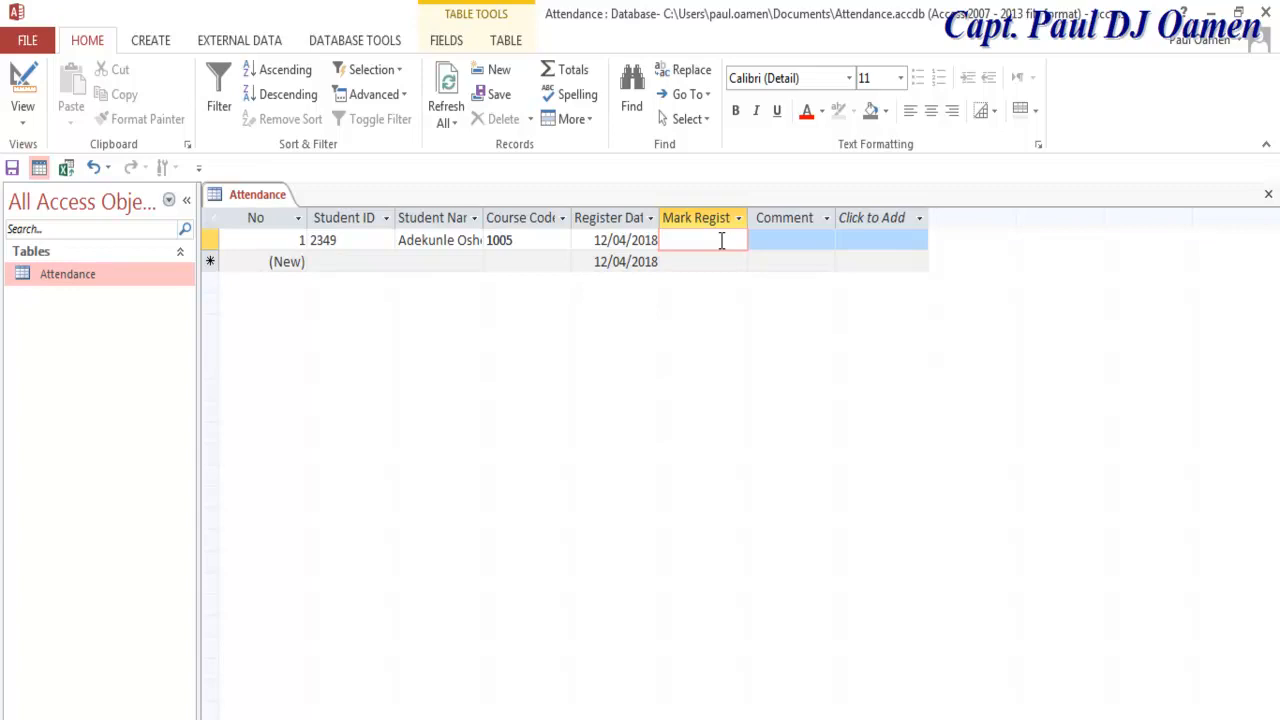
left_click(790, 240)
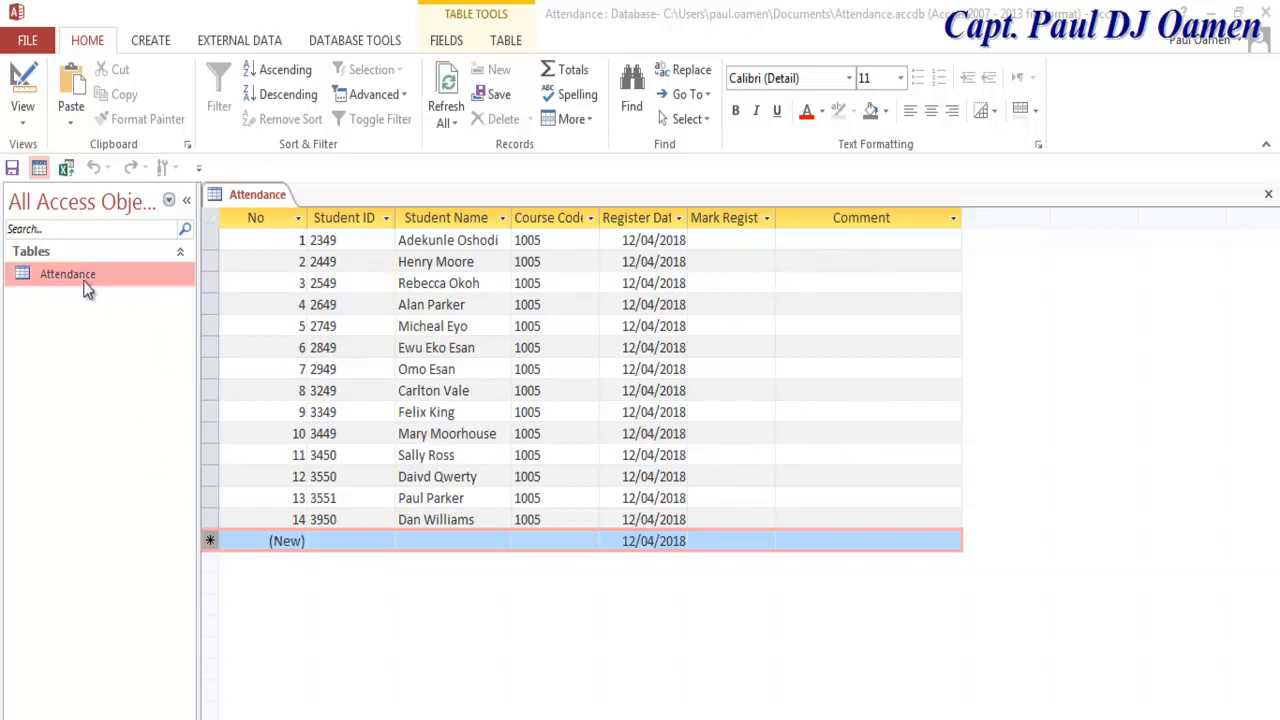
left_click(17, 169)
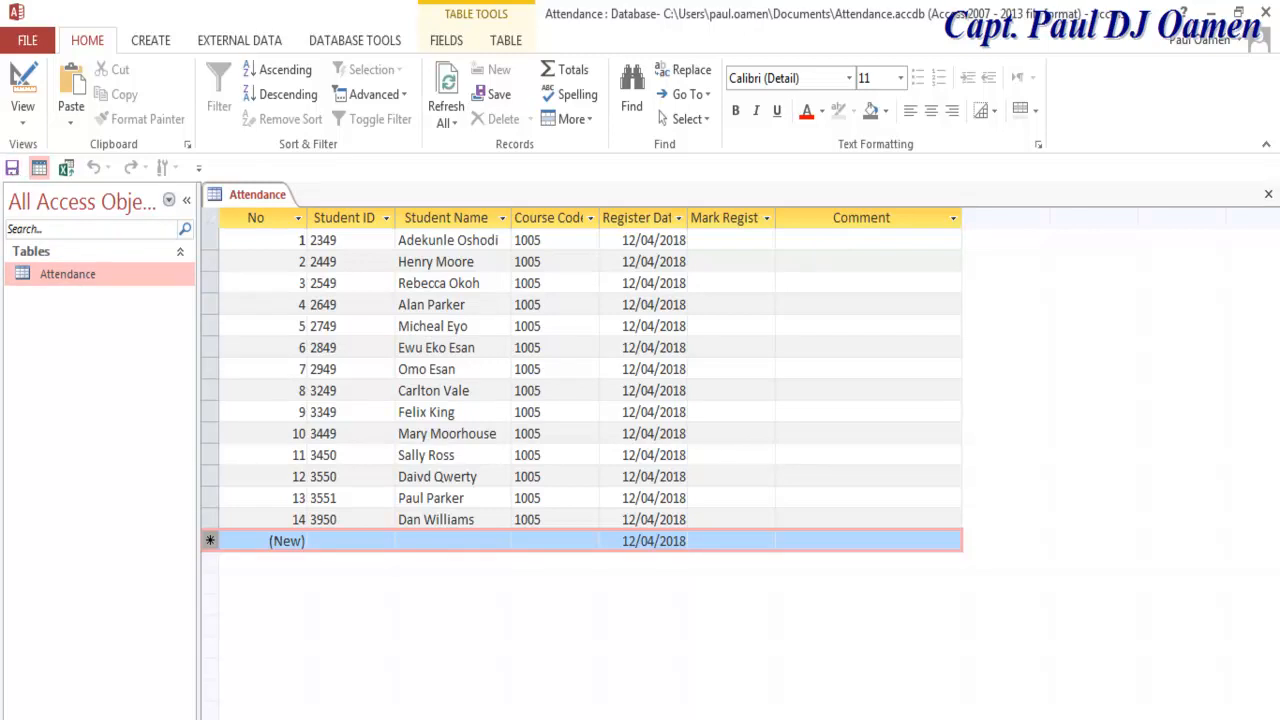
Step: Close the table and build a Tabular form titled Attendance containing all seven fields
left_click(1268, 194)
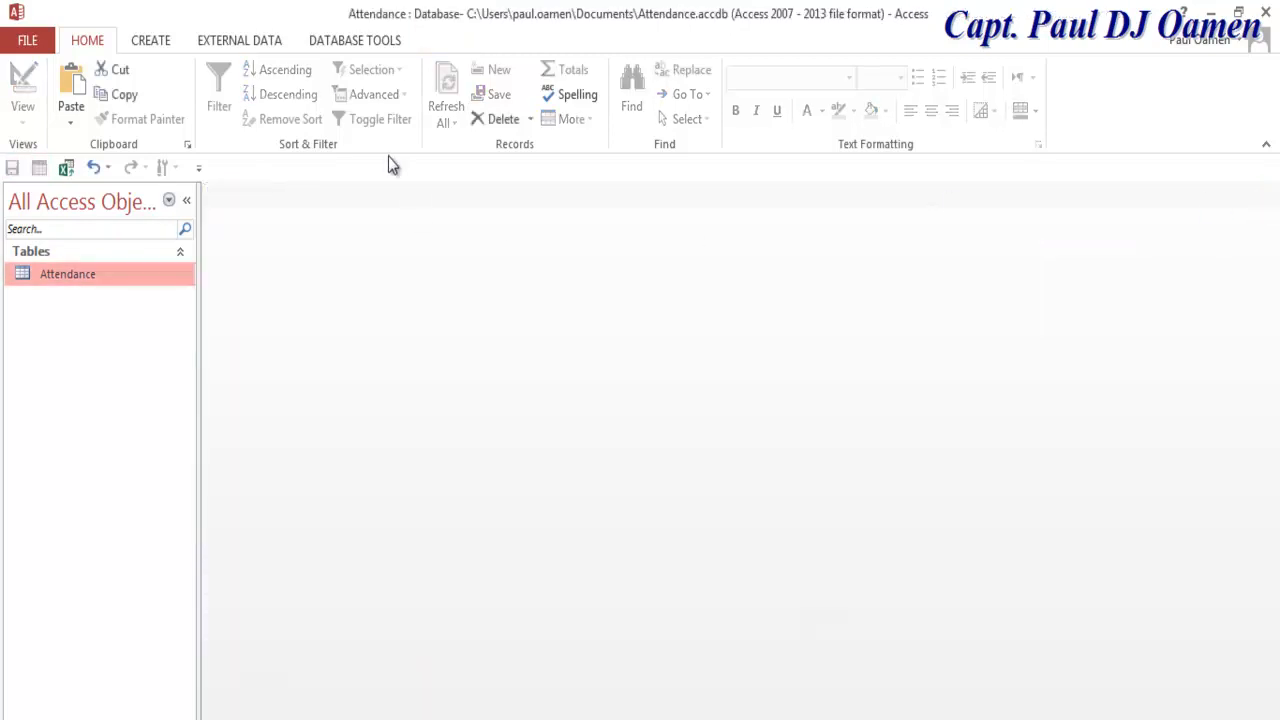
left_click(151, 42)
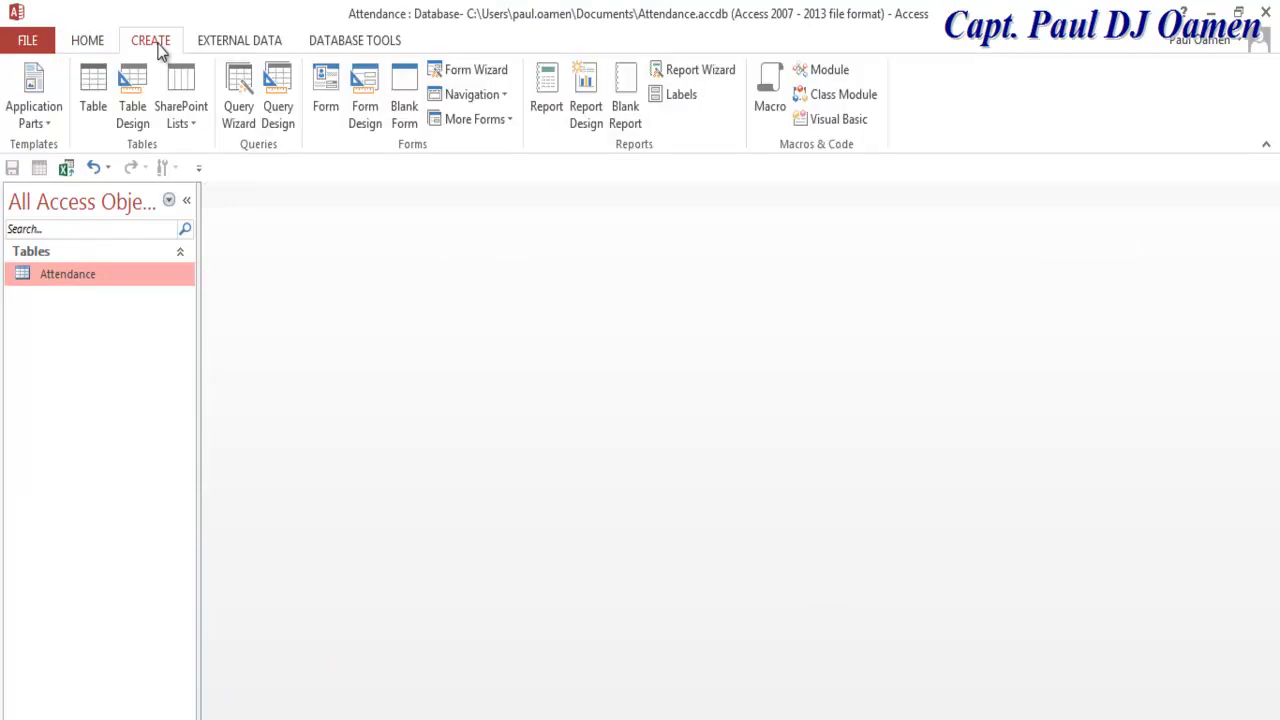
left_click(476, 72)
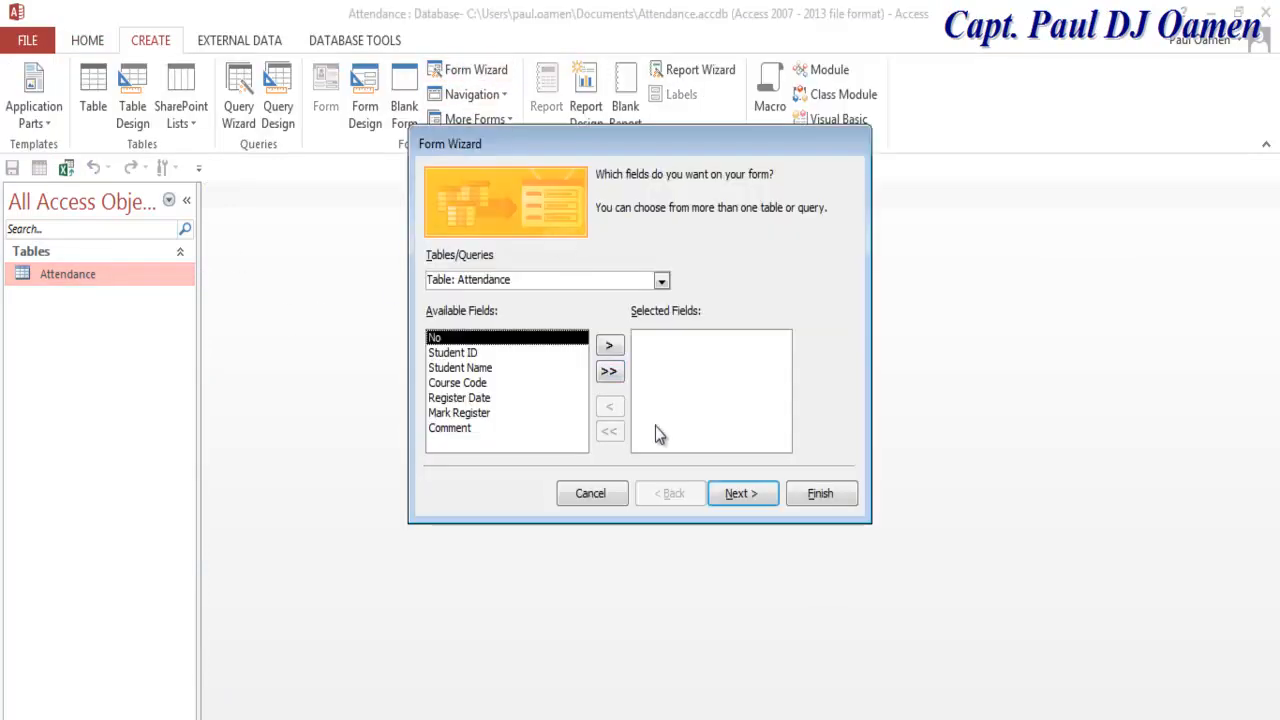
left_click(610, 373)
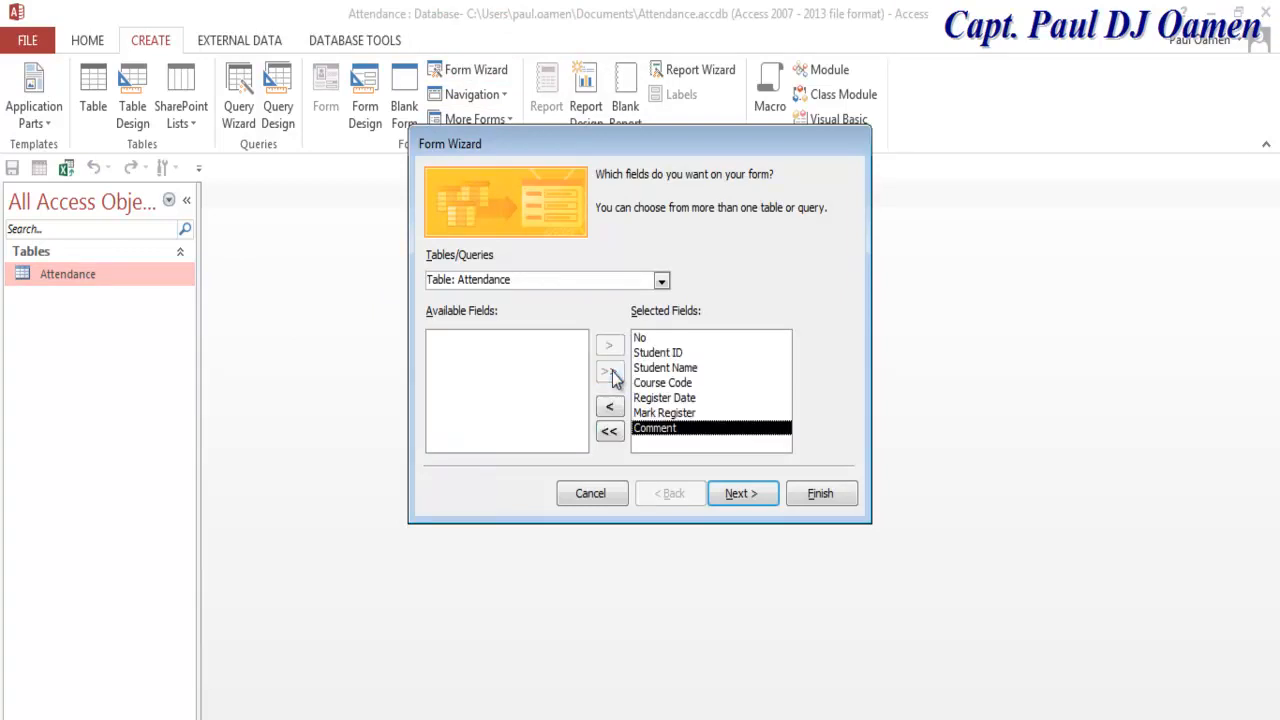
left_click(741, 493)
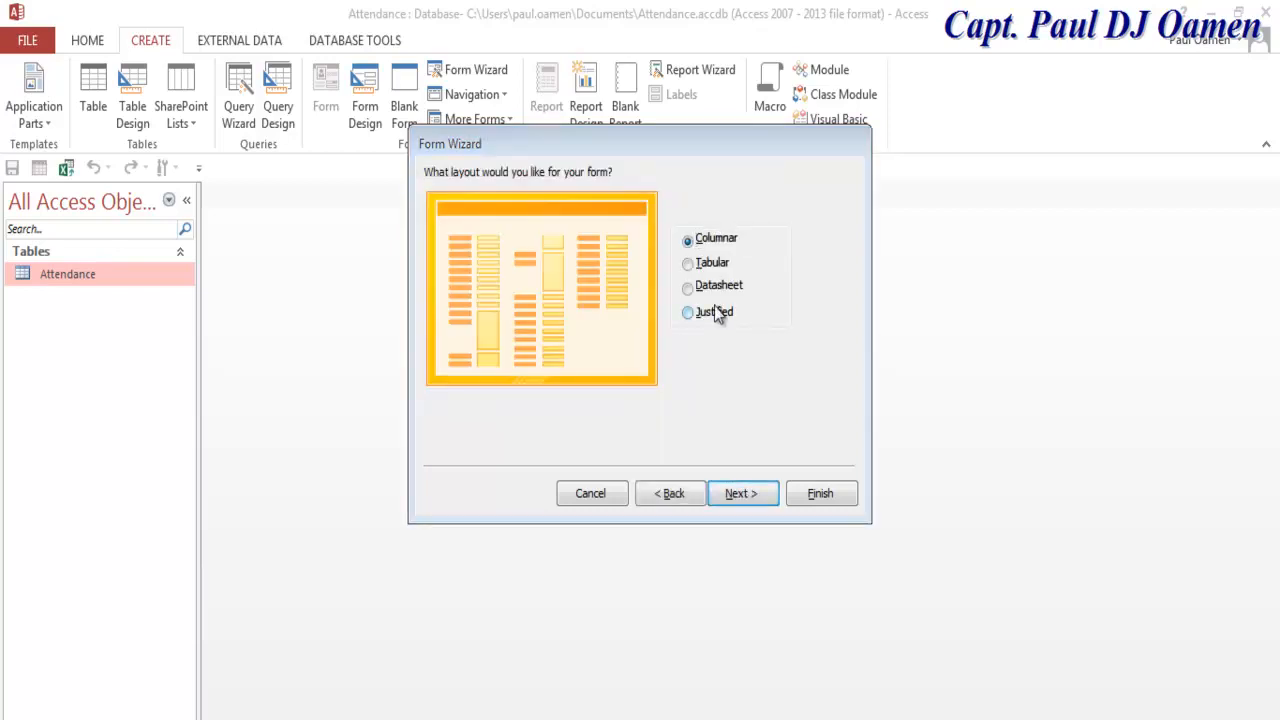
left_click(690, 265)
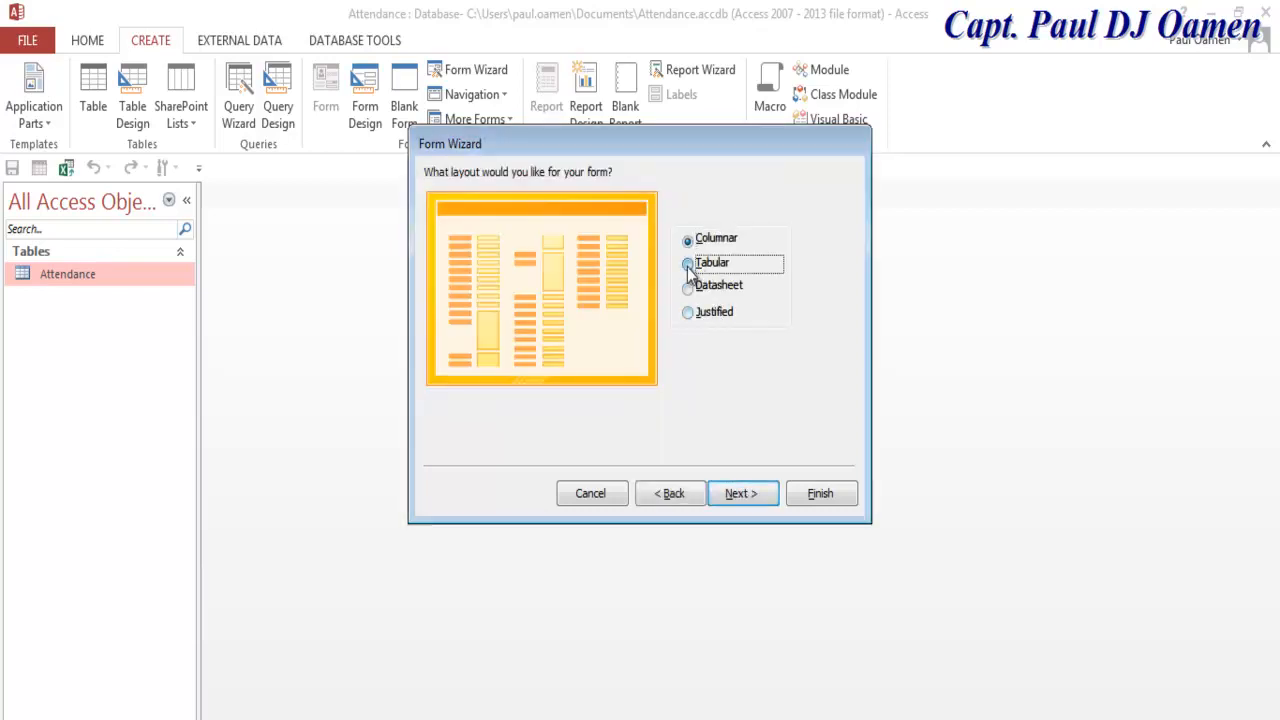
left_click(755, 494)
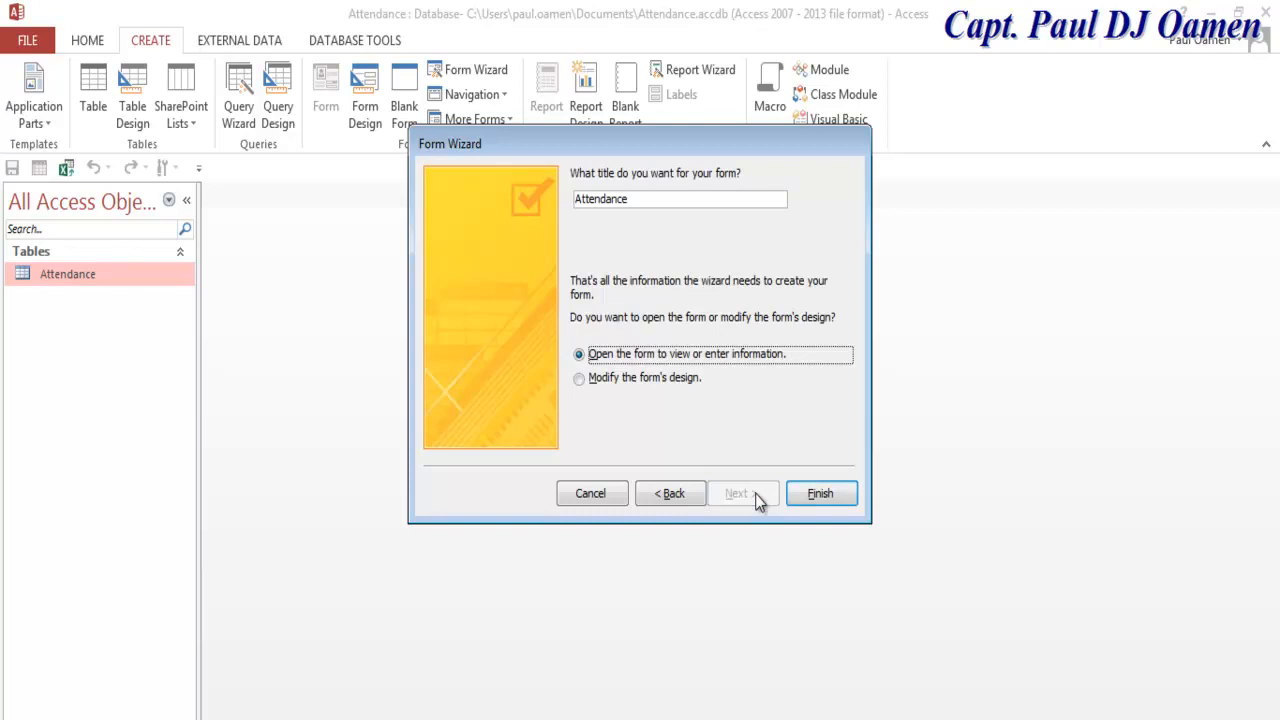
left_click(820, 494)
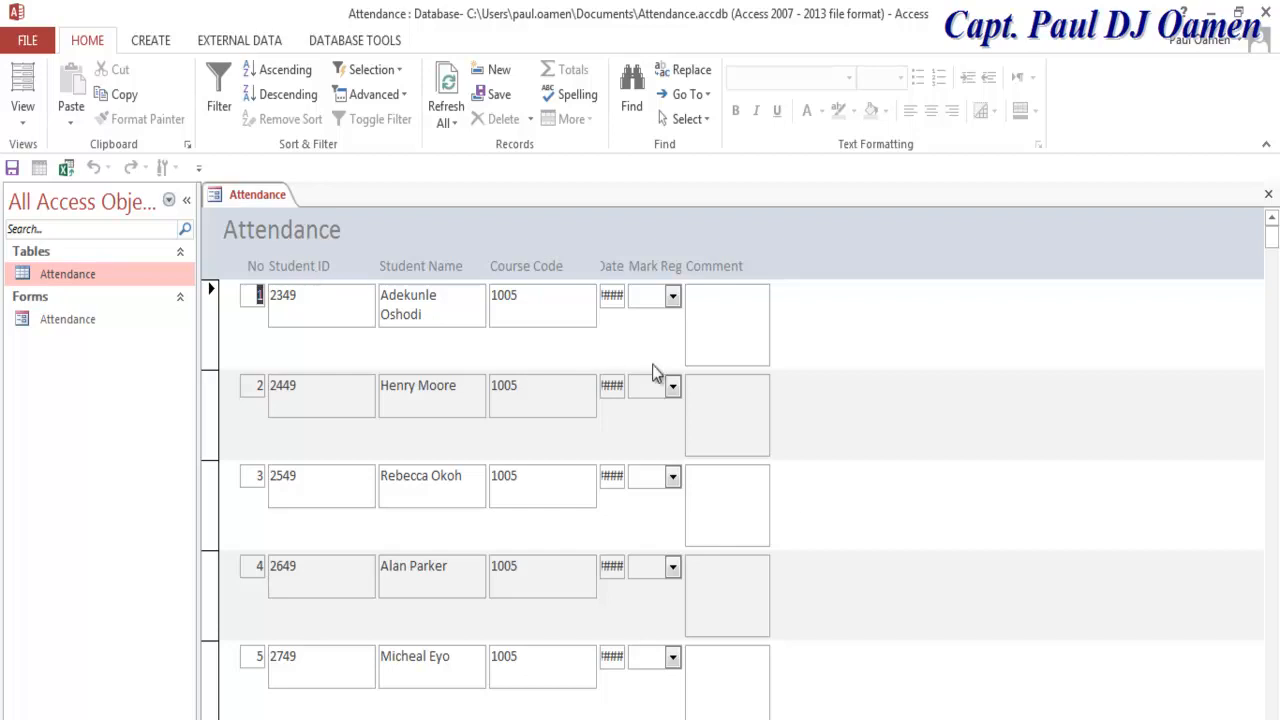
Step: Switch the Attendance form to Design view and hide the Property Sheet
right_click(219, 203)
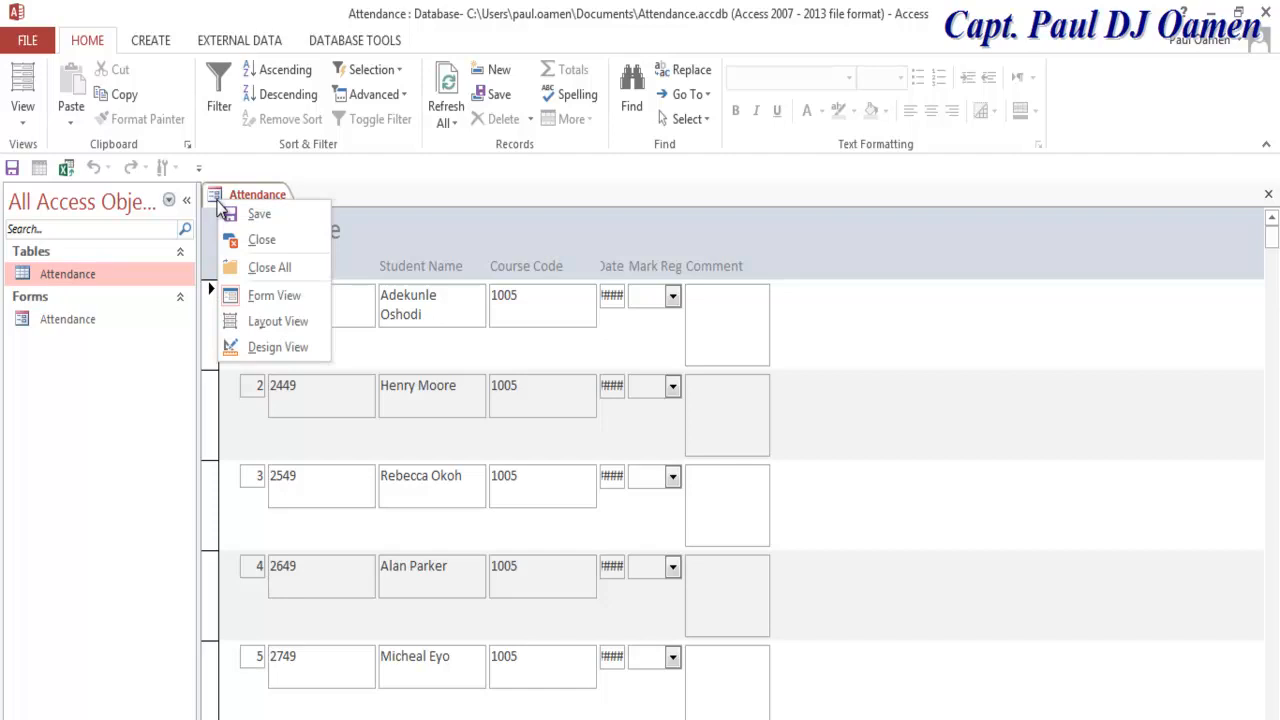
left_click(279, 350)
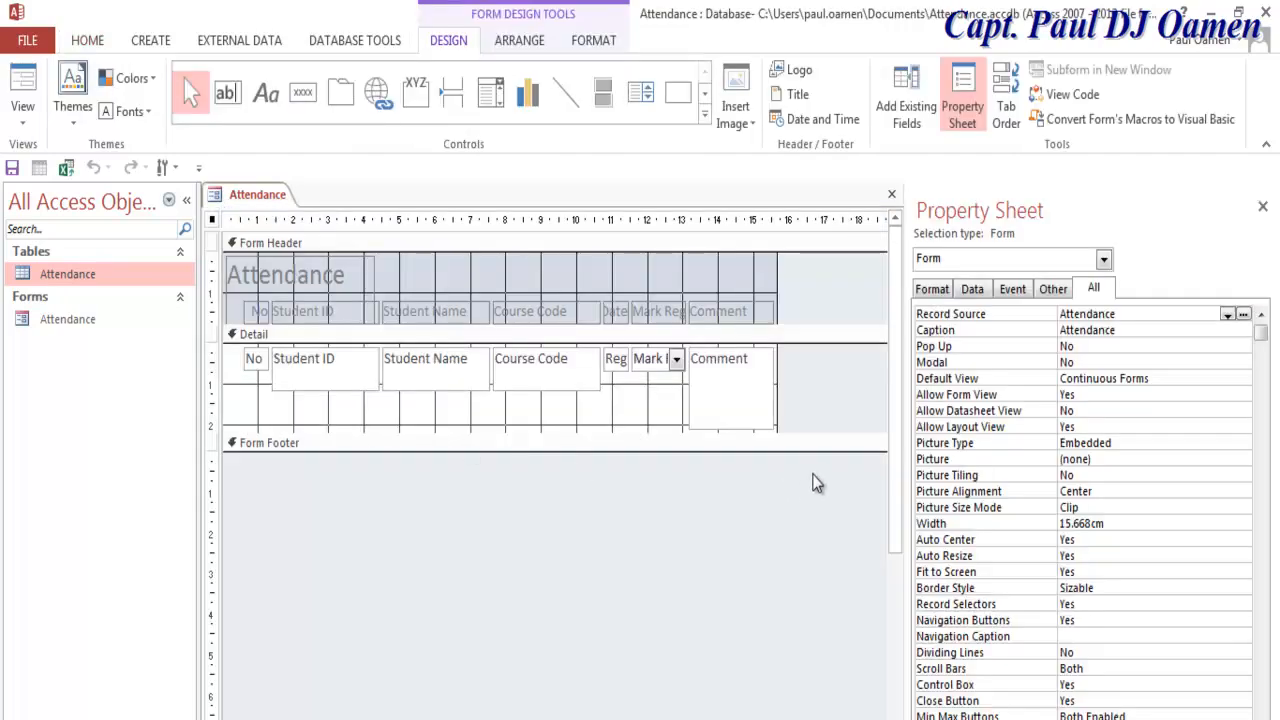
left_click(1263, 210)
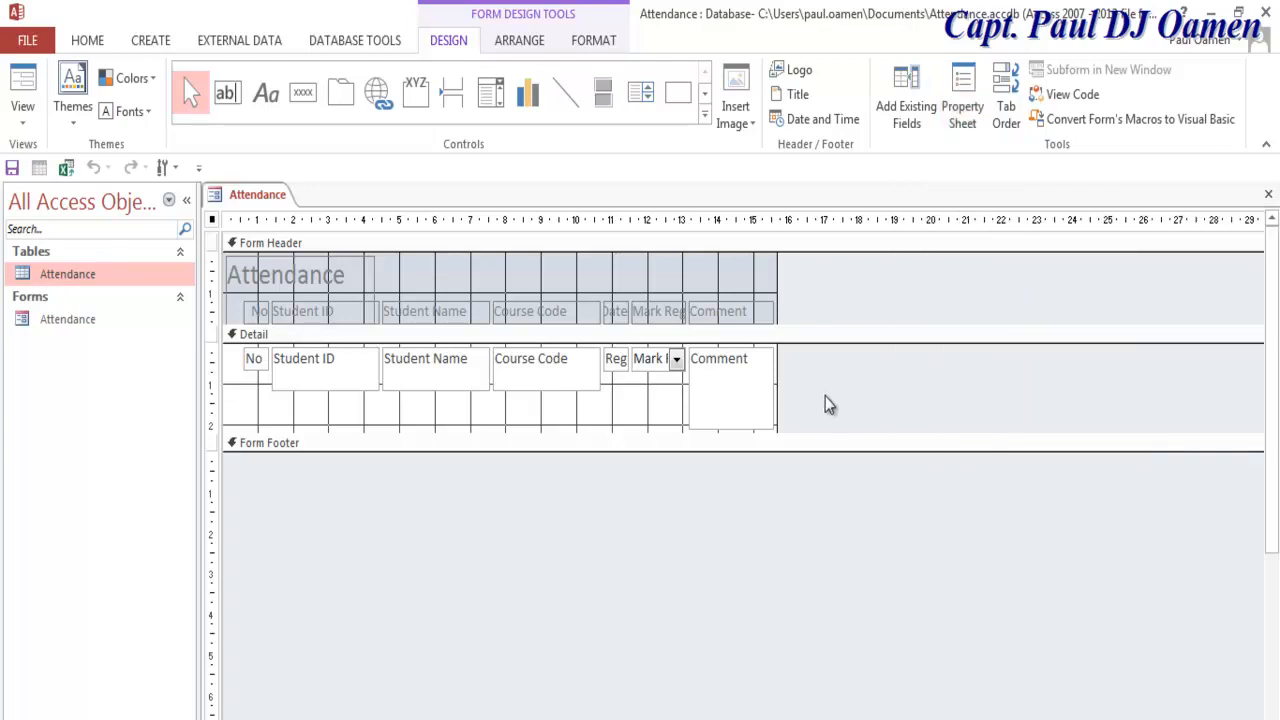
Step: Widen the form to about 28 cm, shift Student ID through Comment right, and widen No
left_click_drag(777, 381, 1217, 389)
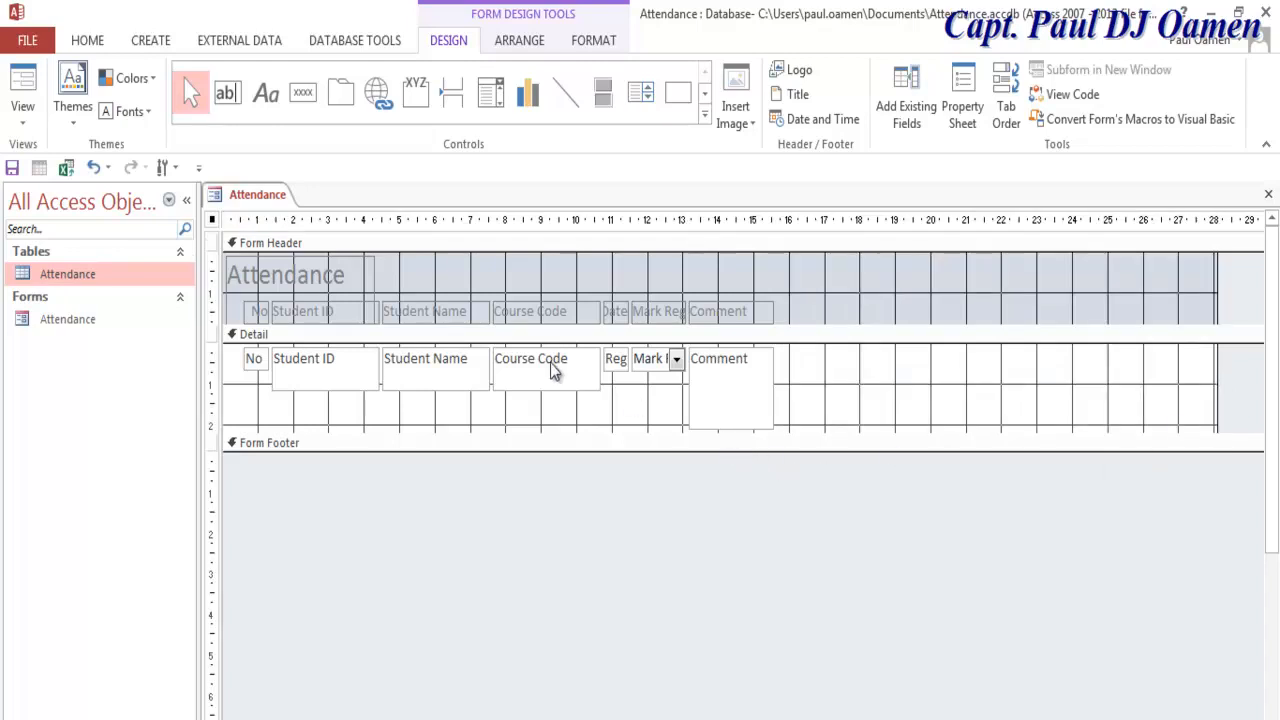
left_click_drag(862, 362, 338, 420)
left_click_drag(383, 380, 483, 380)
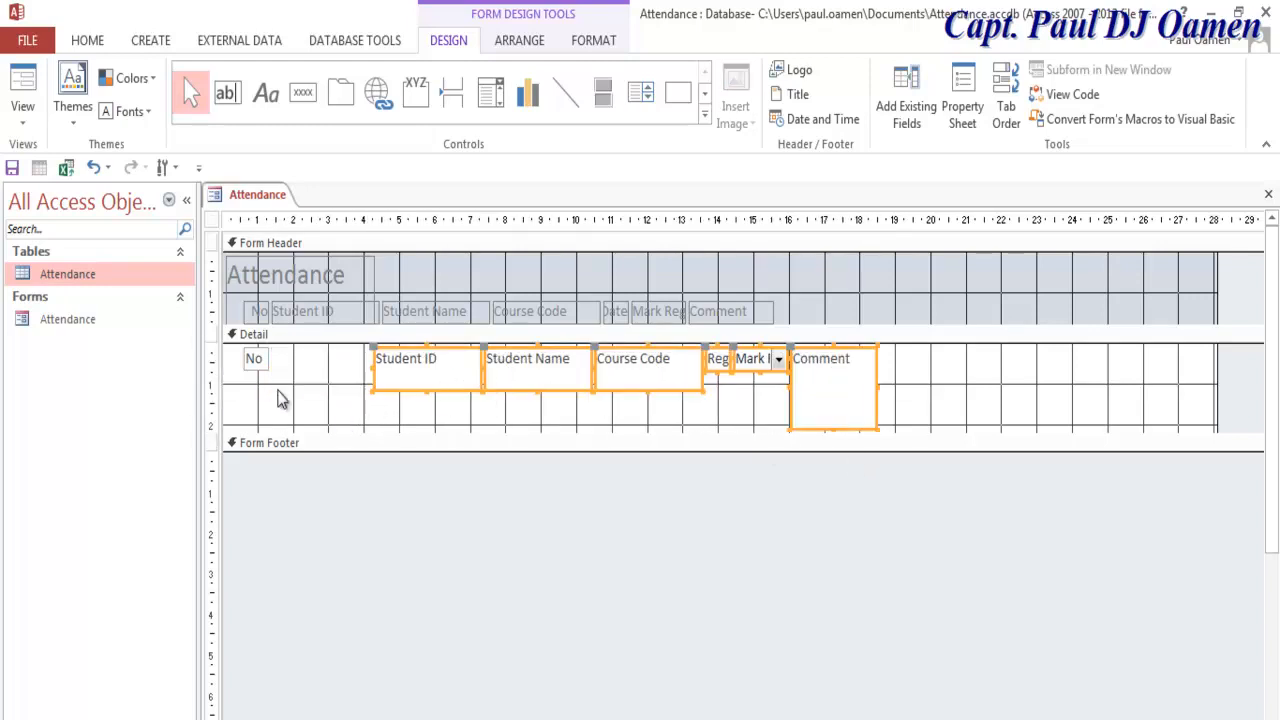
left_click(258, 372)
left_click_drag(270, 365, 358, 367)
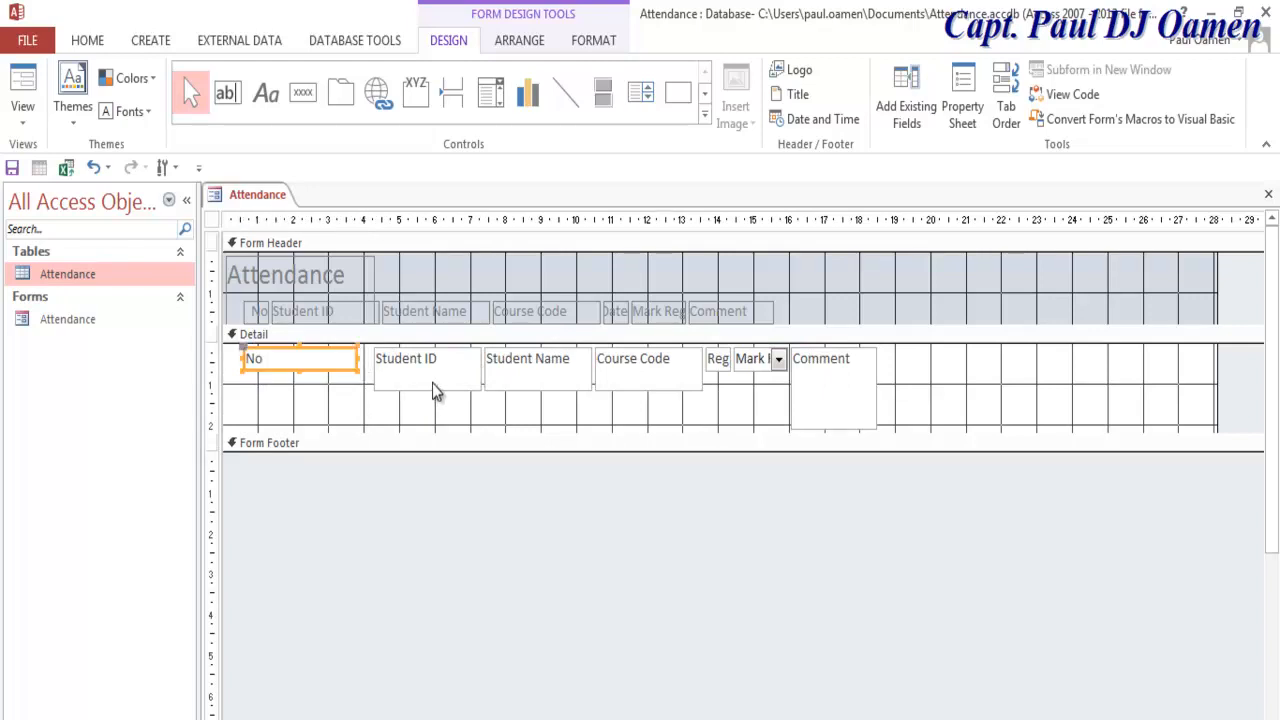
left_click(432, 385)
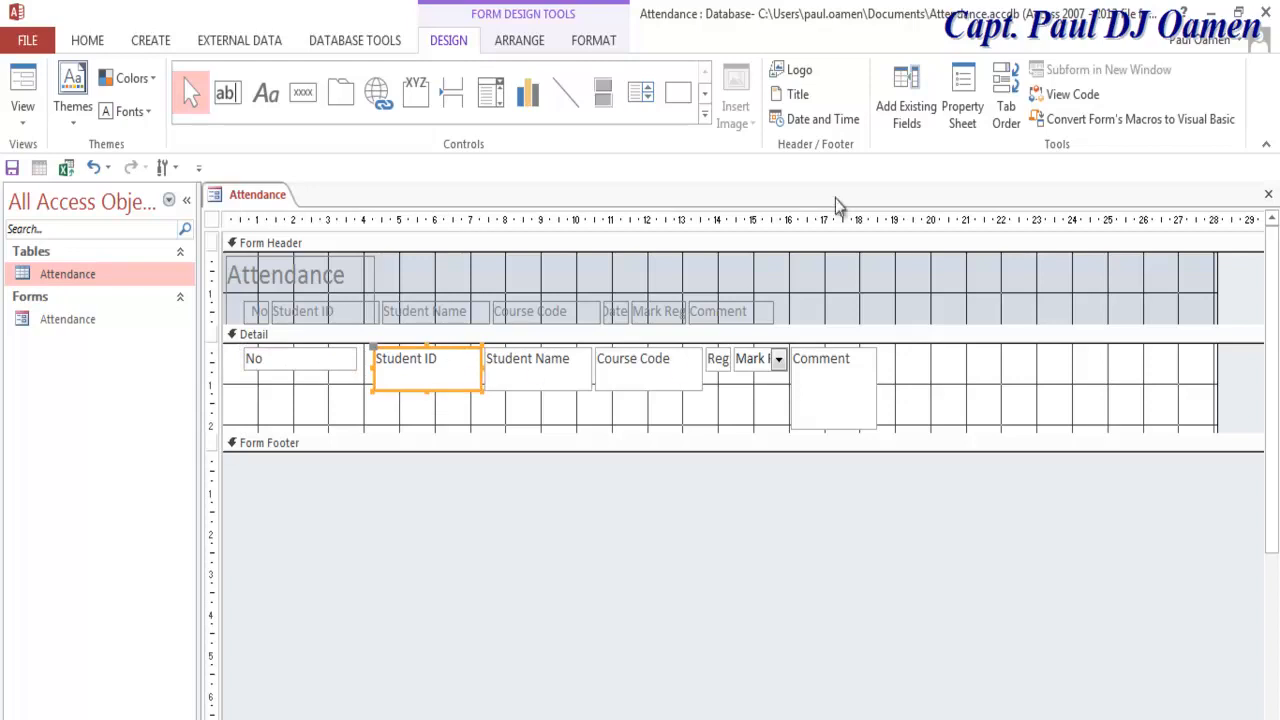
Step: Set the No text box width to 3.018 cm
left_click(962, 112)
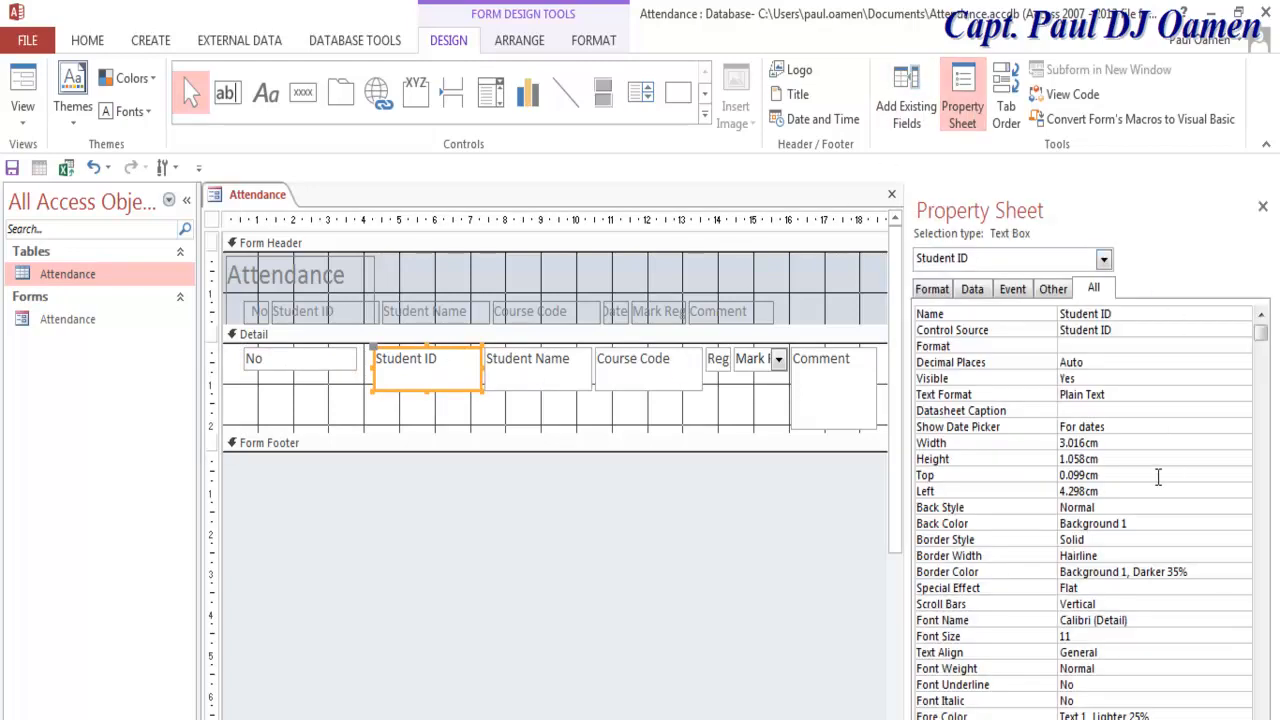
left_click(1090, 443)
left_click(296, 364)
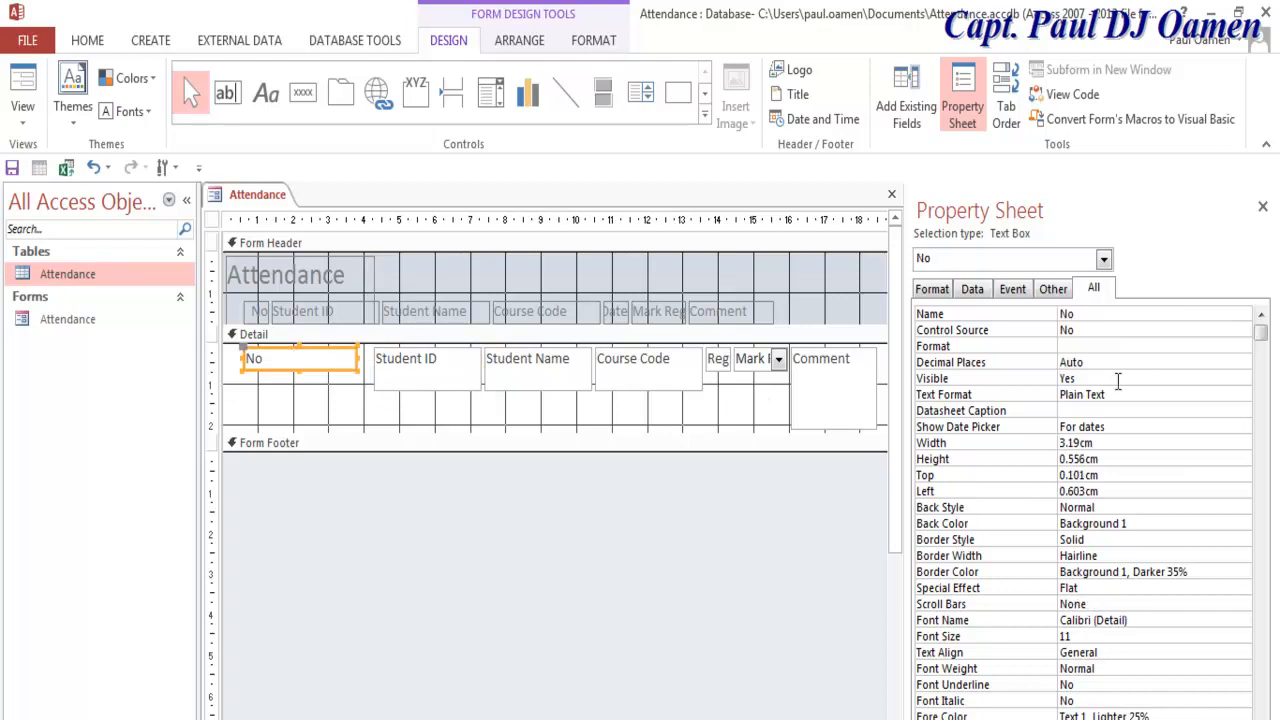
left_click(1052, 443)
type("3.018")
key("Return")
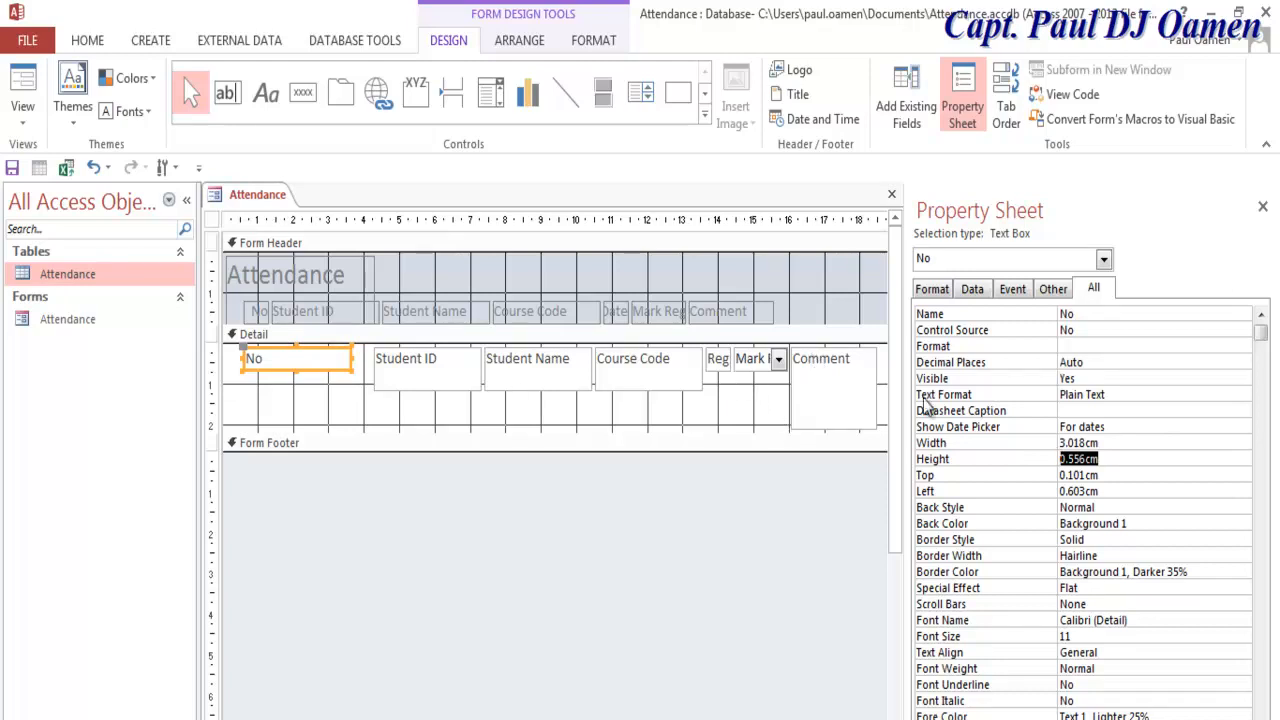
Step: Close the Property Sheet and select the Student ID through Comment controls
left_click(1263, 210)
left_click(722, 362)
left_click_drag(985, 376, 461, 361)
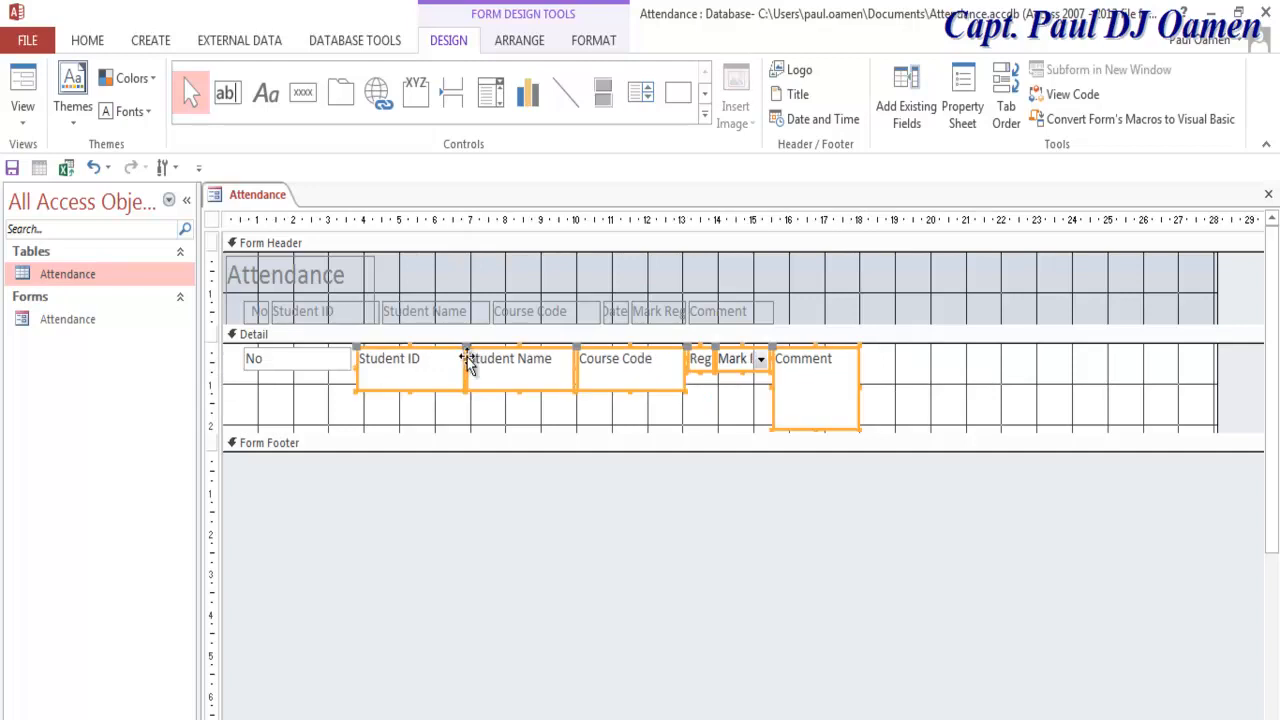
Step: Move the Mark combo beside Reg and give both controls a 3.018 cm width
left_click(938, 393)
mouse_move(914, 363)
left_mouse_down()
mouse_move(745, 368)
mouse_move(909, 366)
left_mouse_up()
left_click(855, 388)
left_click(877, 362)
left_click(877, 358)
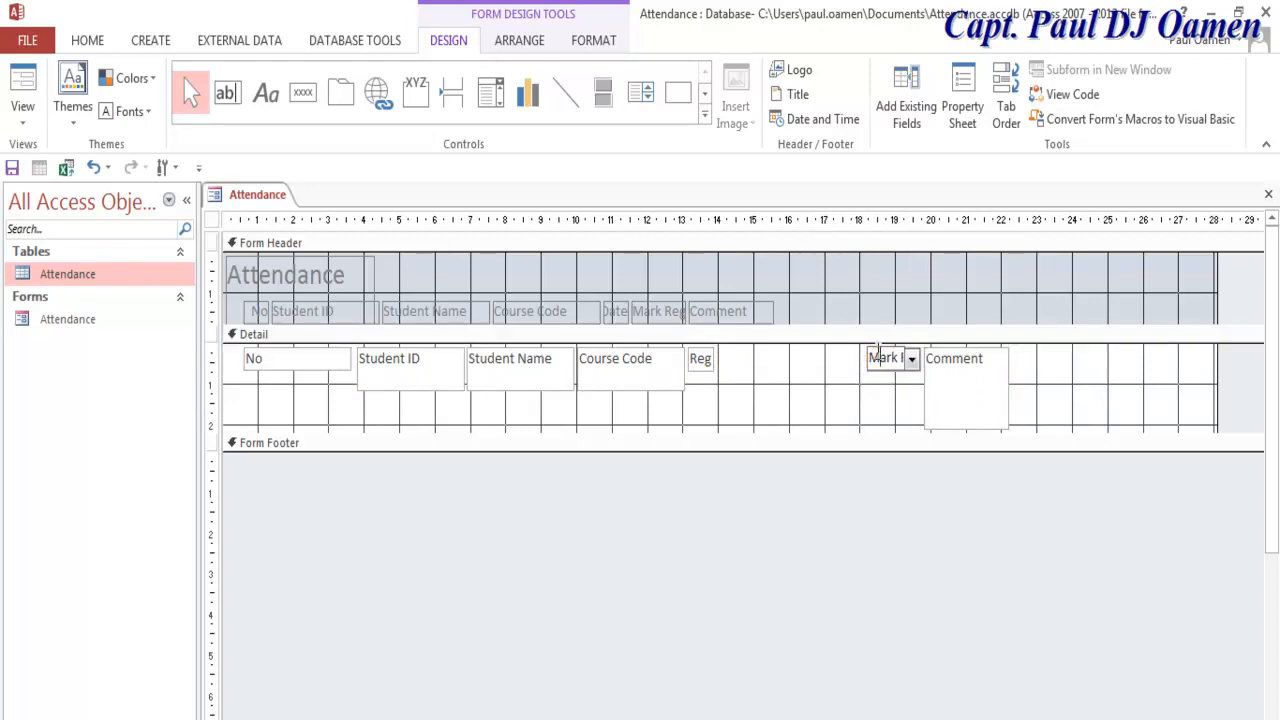
left_click_drag(877, 373, 793, 372)
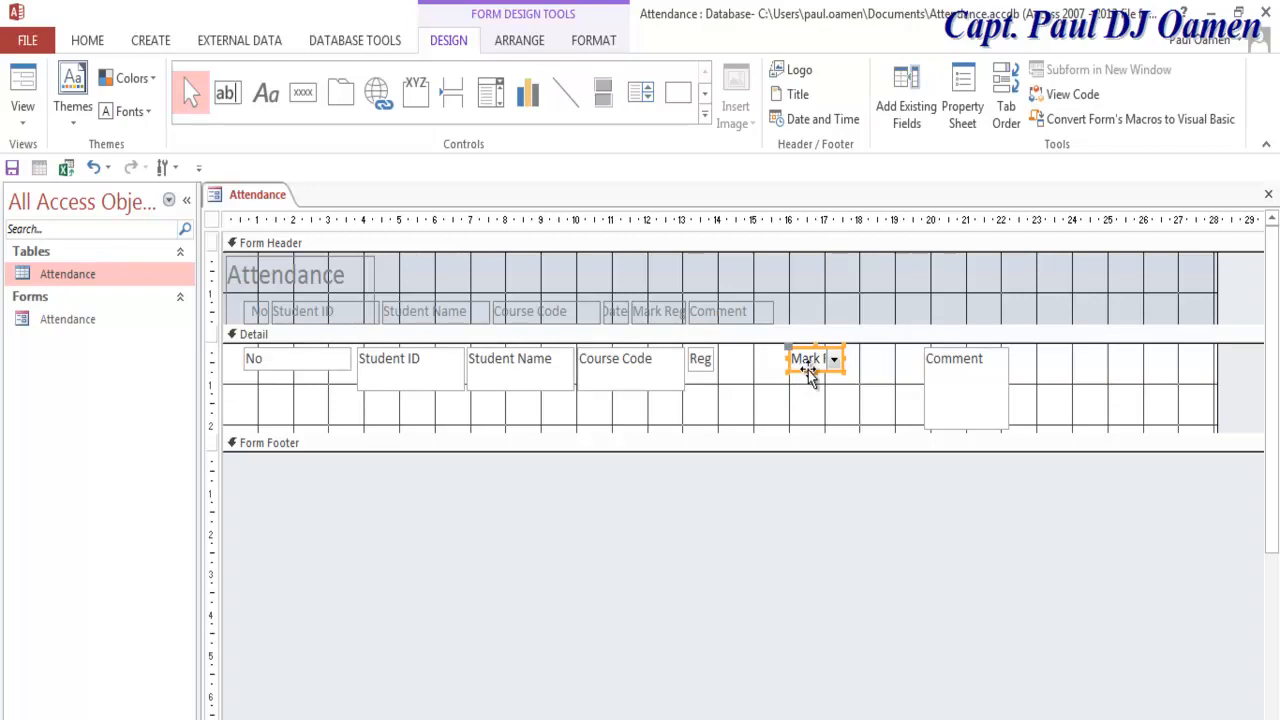
left_click_drag(870, 388, 700, 352)
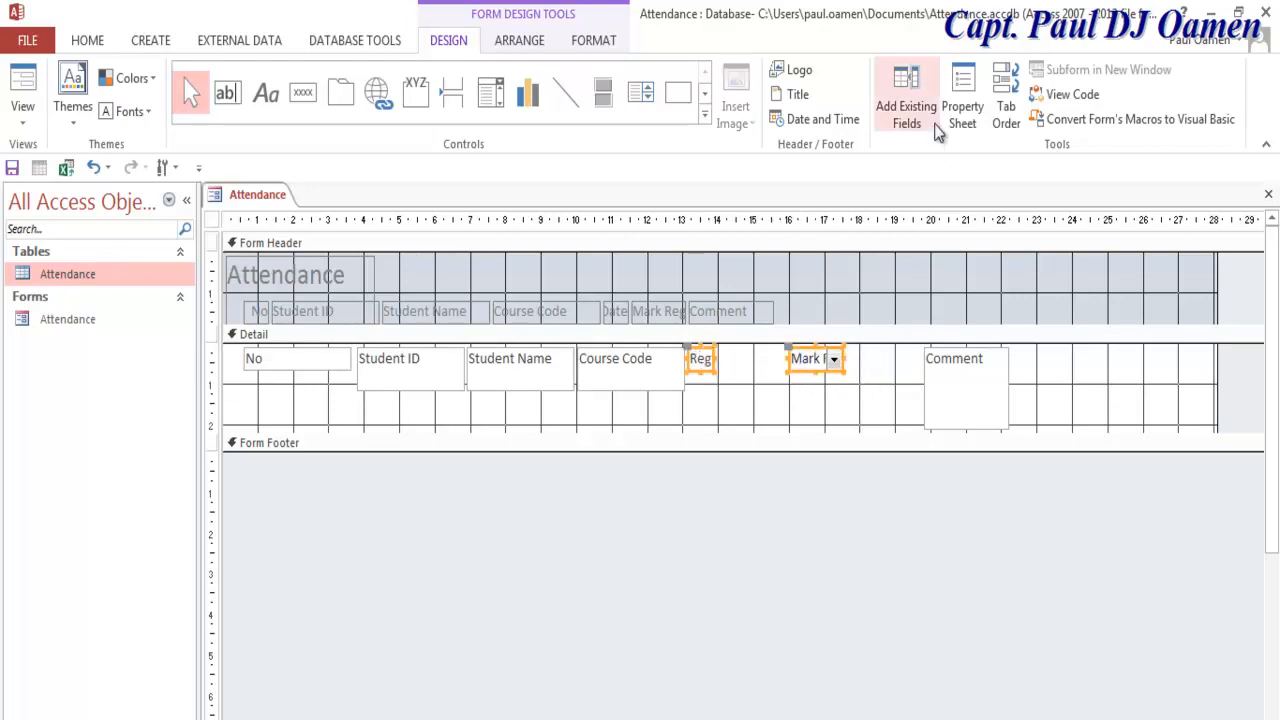
left_click(962, 110)
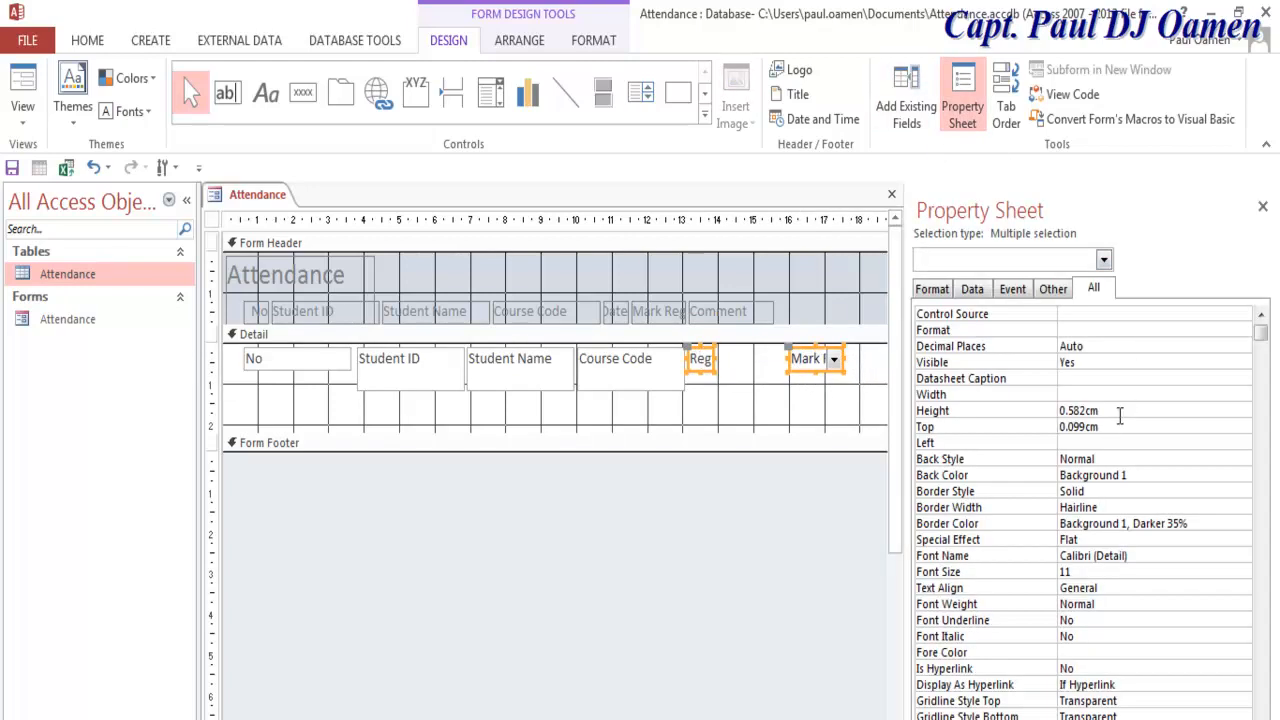
left_click(1107, 396)
key("Return")
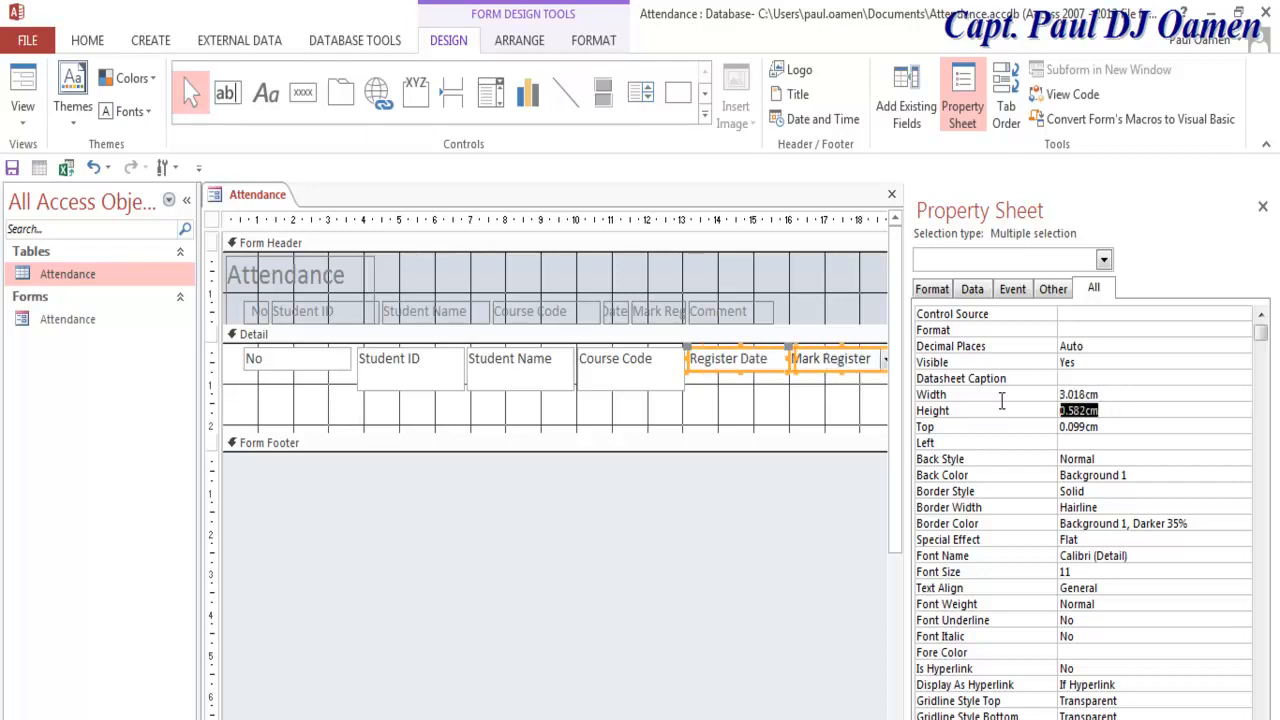
Step: Make No, Register Date and Mark Register 1.06 cm tall, matching Student Name
left_click(556, 380)
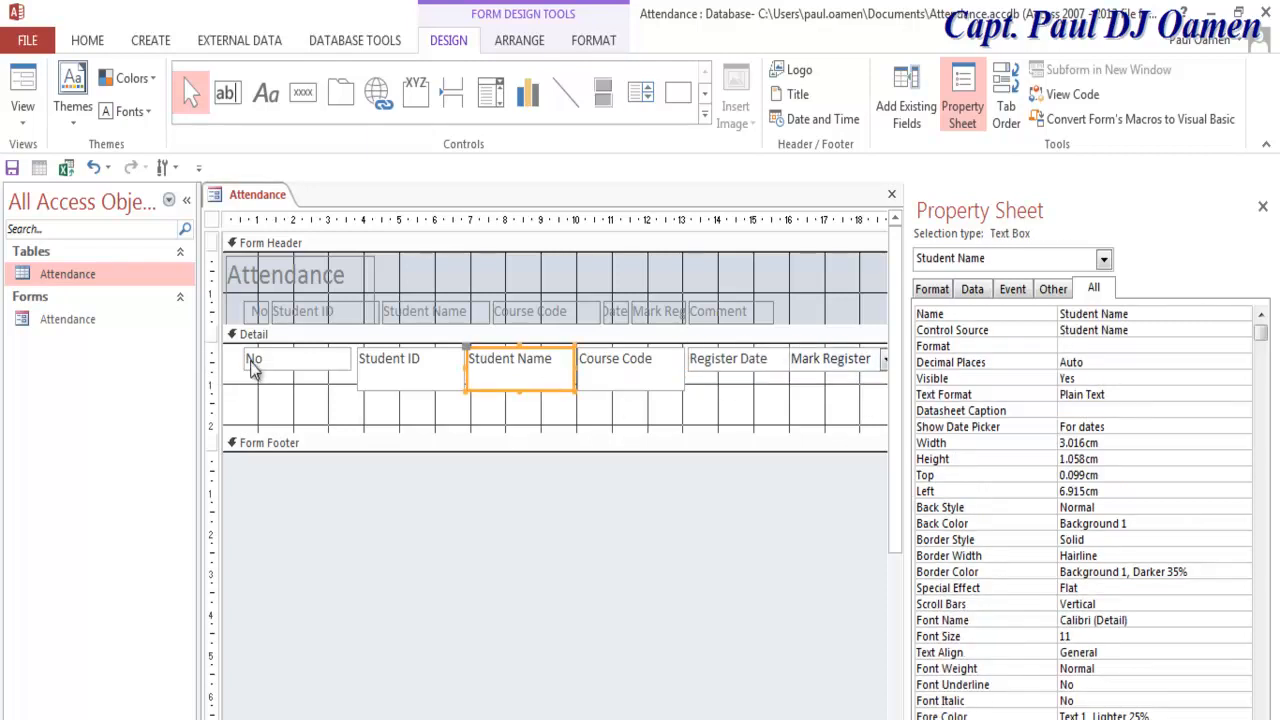
left_click_drag(1112, 464, 1058, 464)
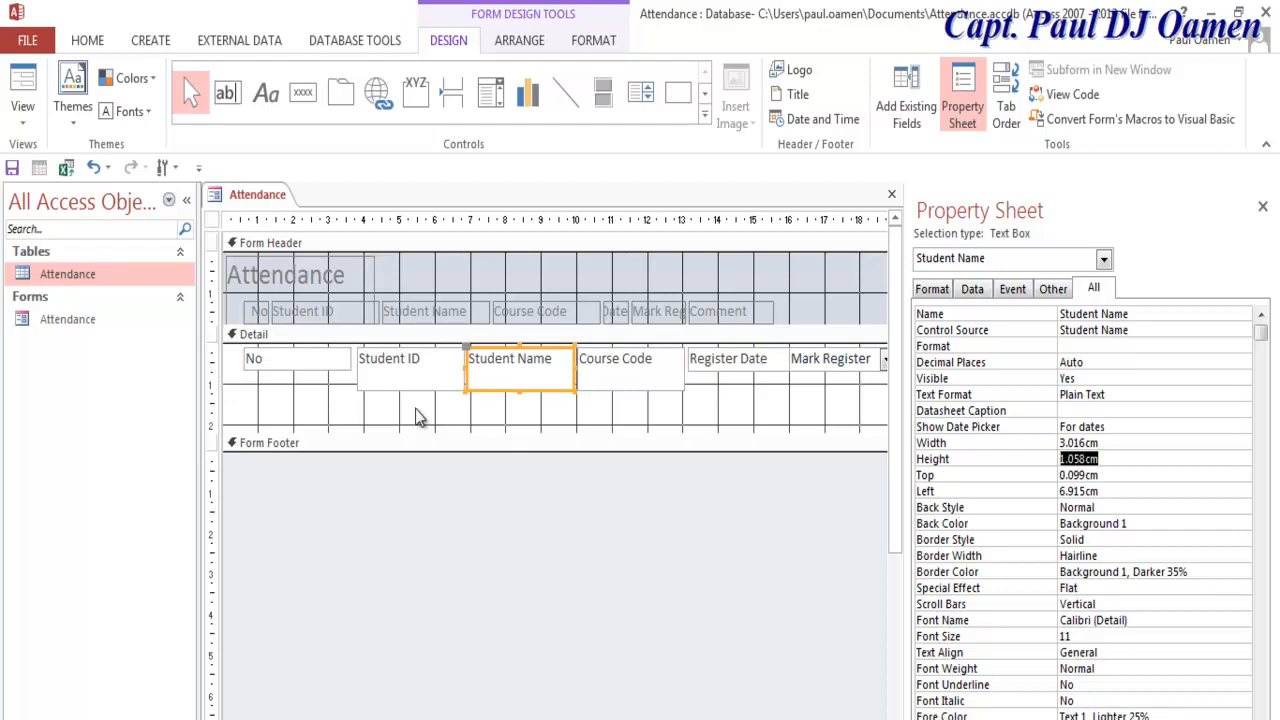
left_click(322, 366)
left_click(754, 364, "shift")
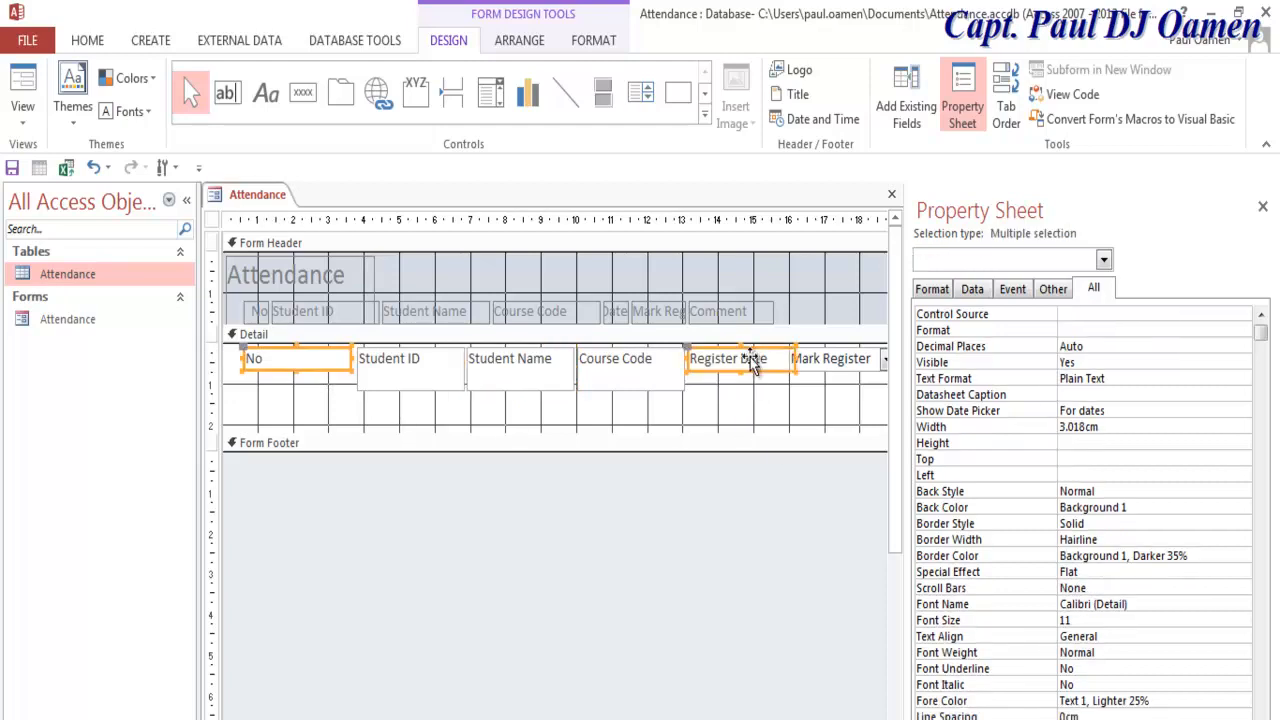
left_click(840, 362, "shift")
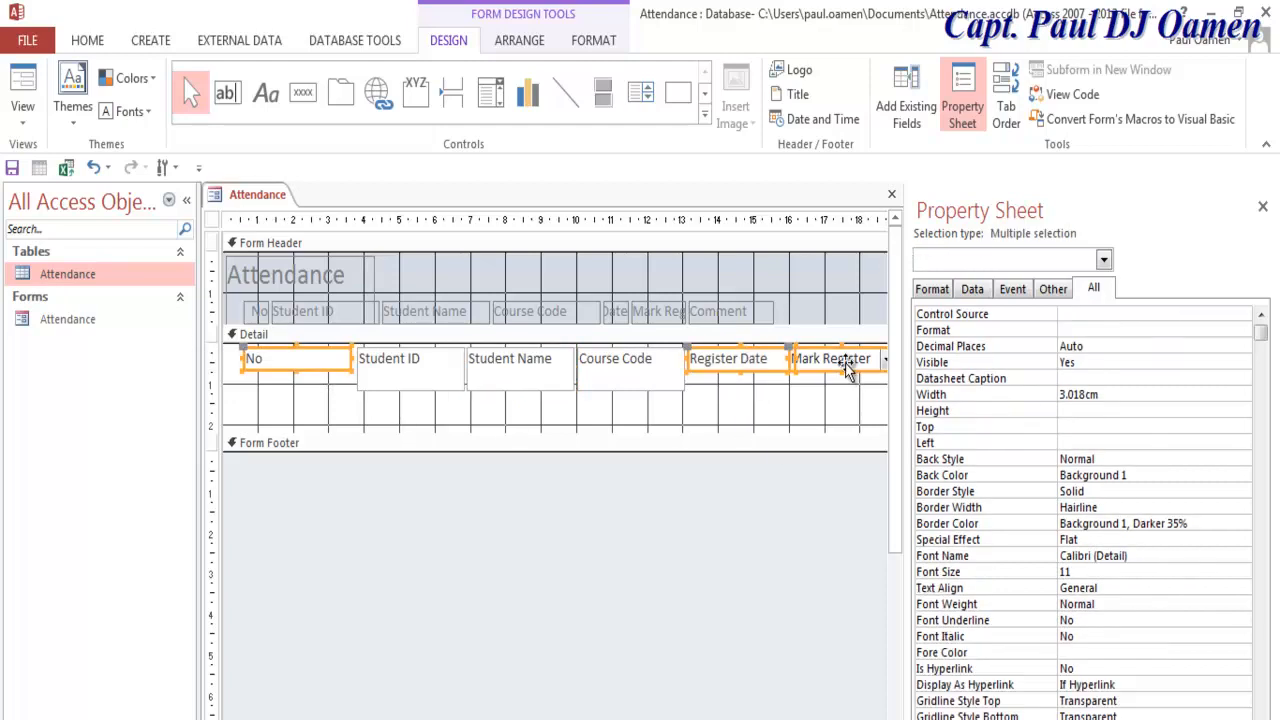
left_click(1098, 416)
key("Return")
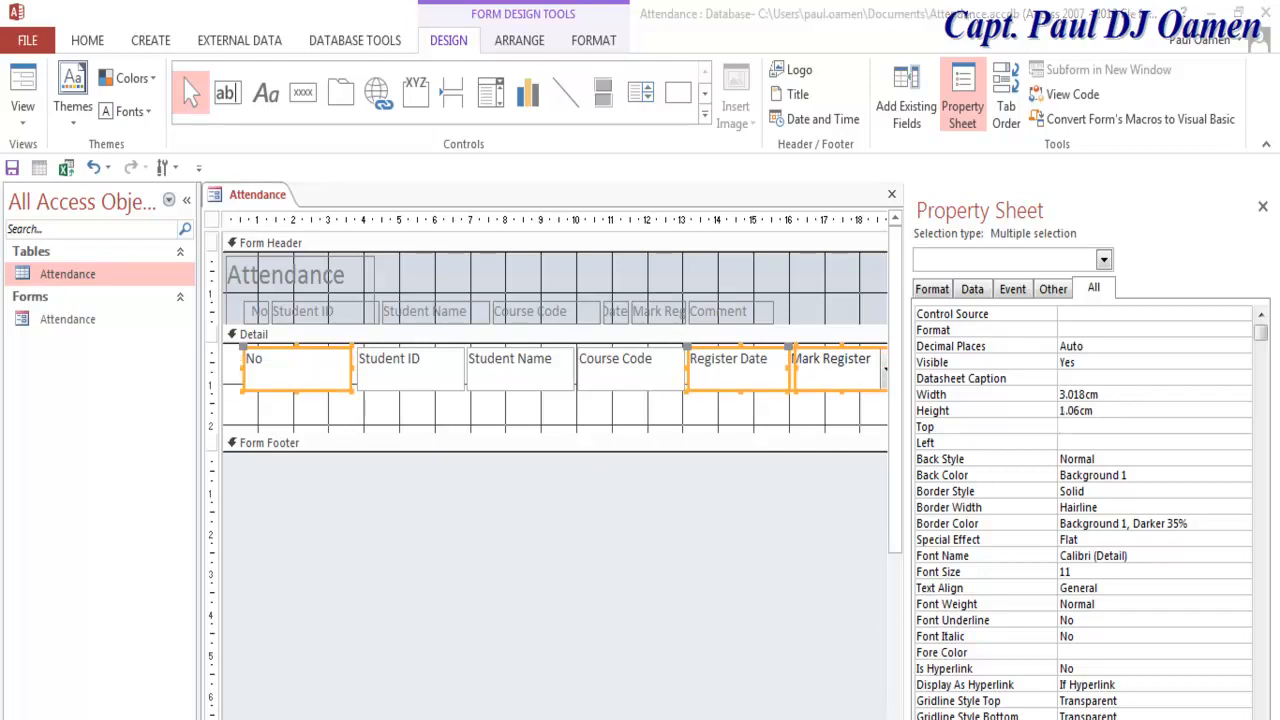
Step: Set the Comment text box's height to 1.06 cm in the Property Sheet
scroll(555, 440, "right", 6)
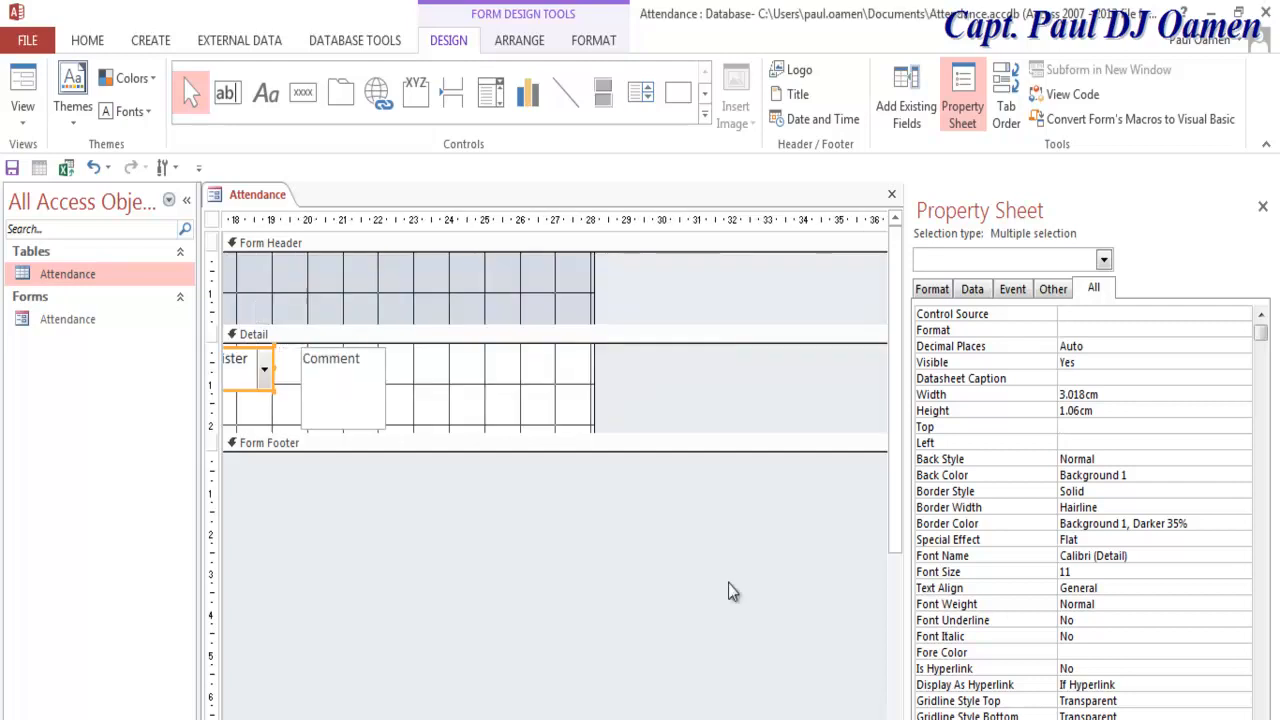
left_click(368, 392)
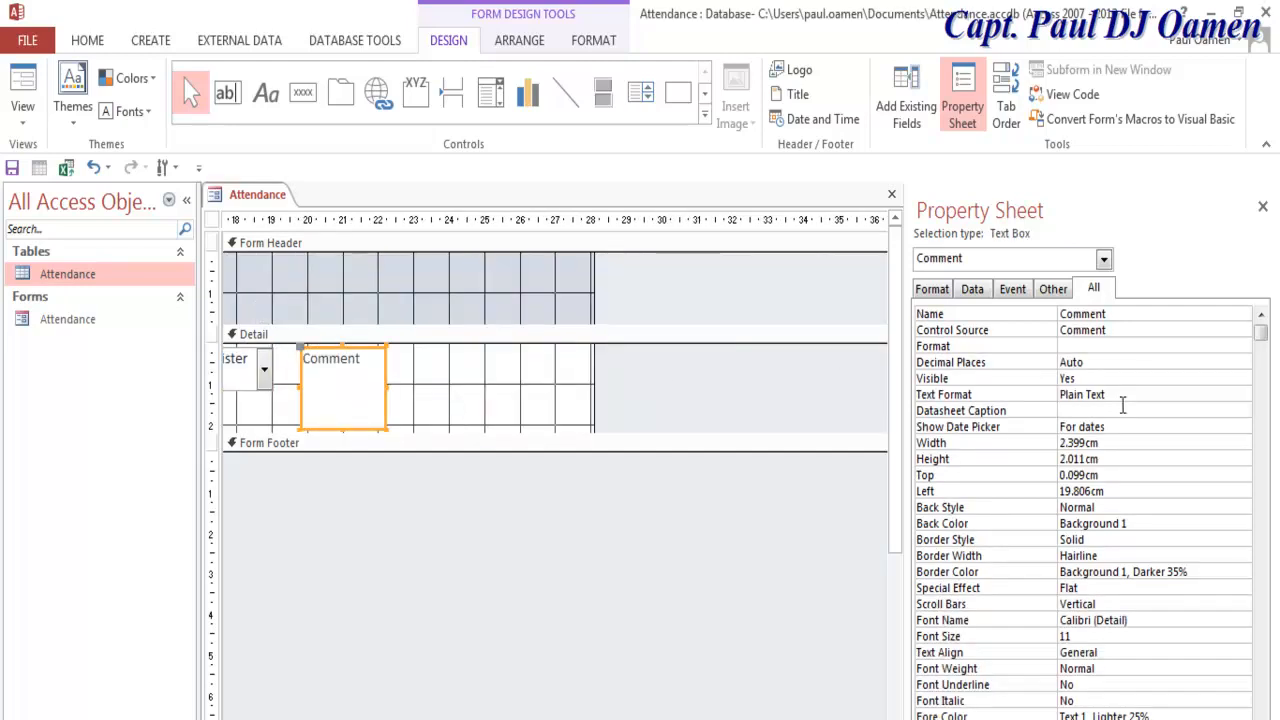
left_click(1019, 460)
type("1.06")
key("Return")
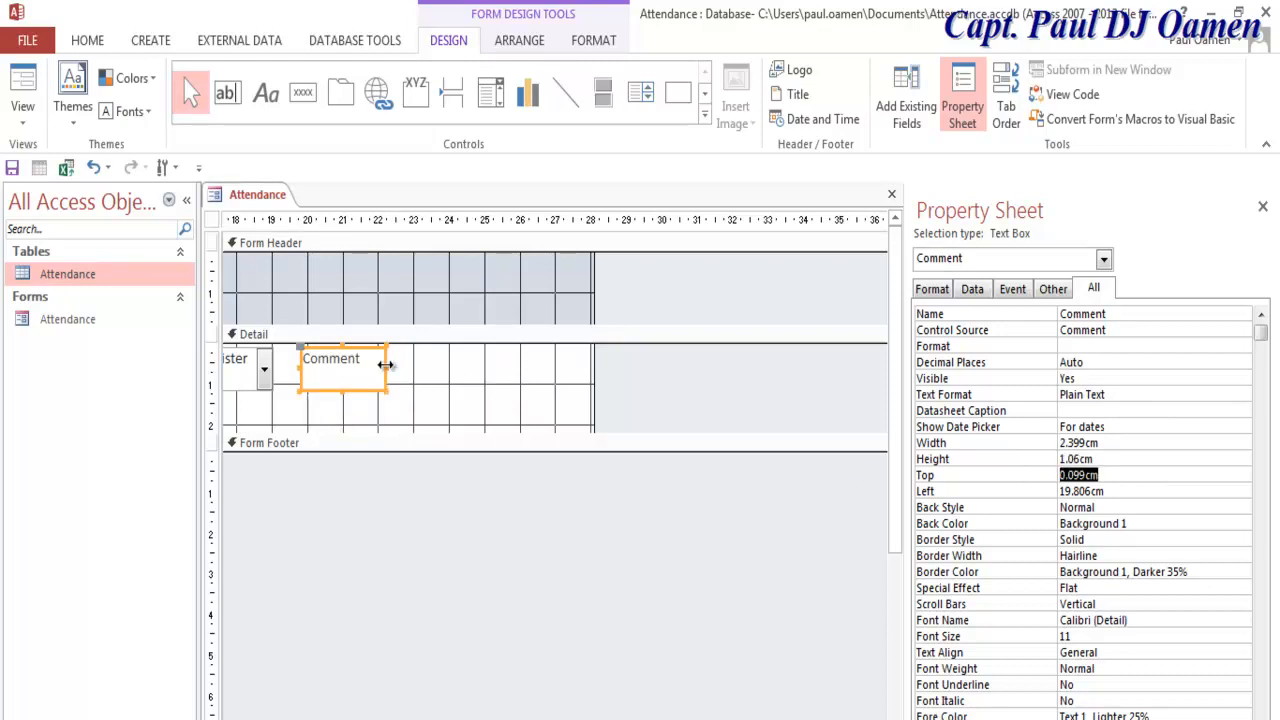
Step: Widen the form to about 31 cm and stretch the Comment box to about 11 cm
left_click_drag(387, 367, 590, 388)
left_click_drag(592, 281, 700, 286)
left_click_drag(586, 372, 690, 370)
left_click_drag(758, 716, 385, 710)
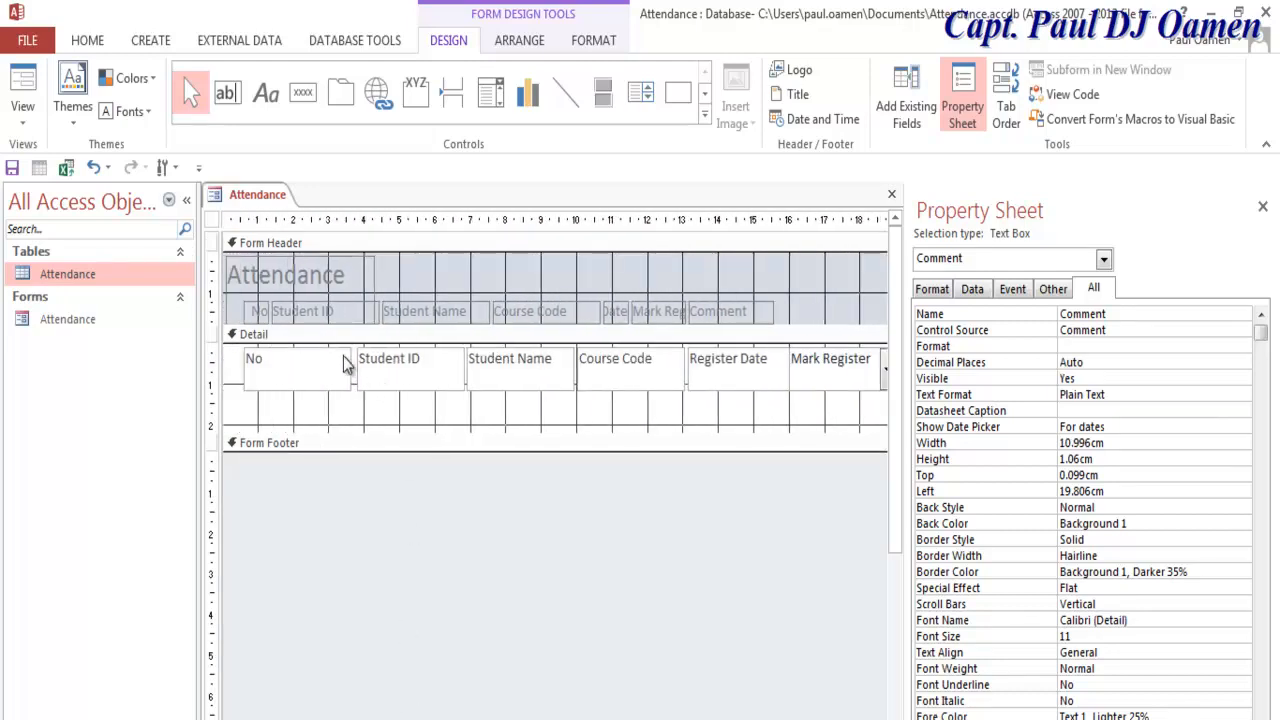
left_click(1263, 208)
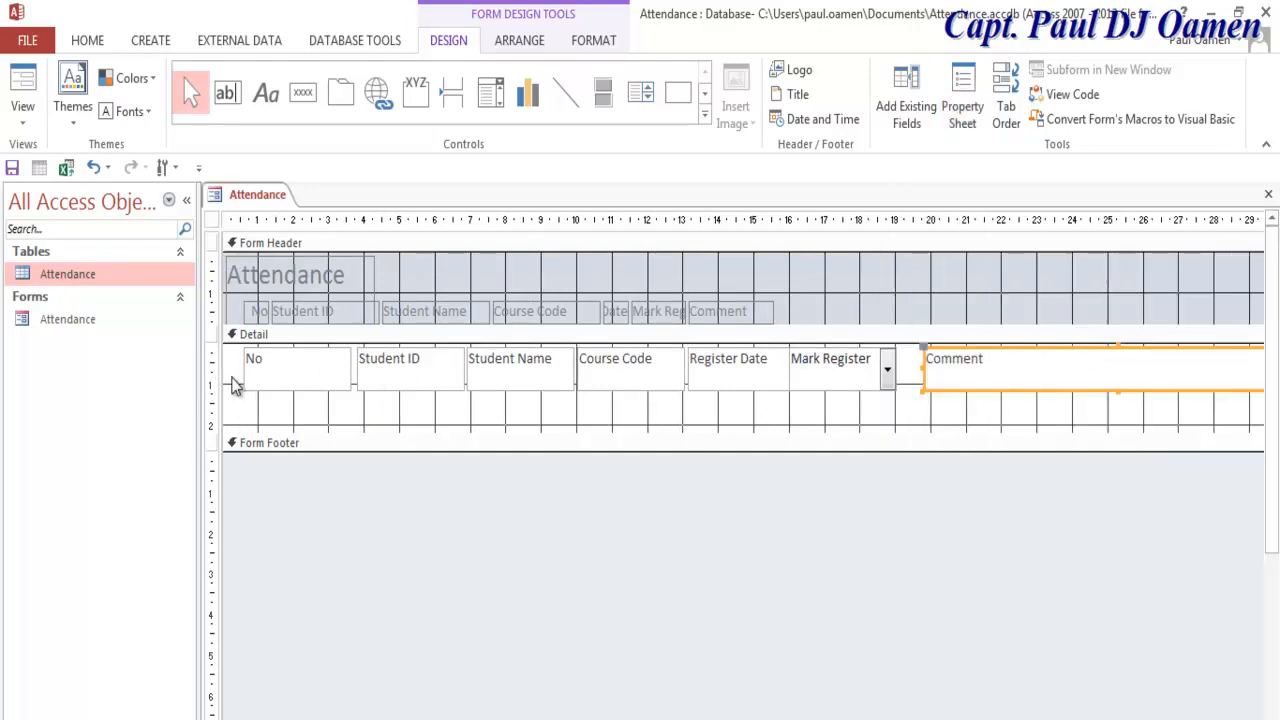
Step: Shift the header labels right and place the Mark Register label above its field
left_click_drag(858, 305, 371, 317)
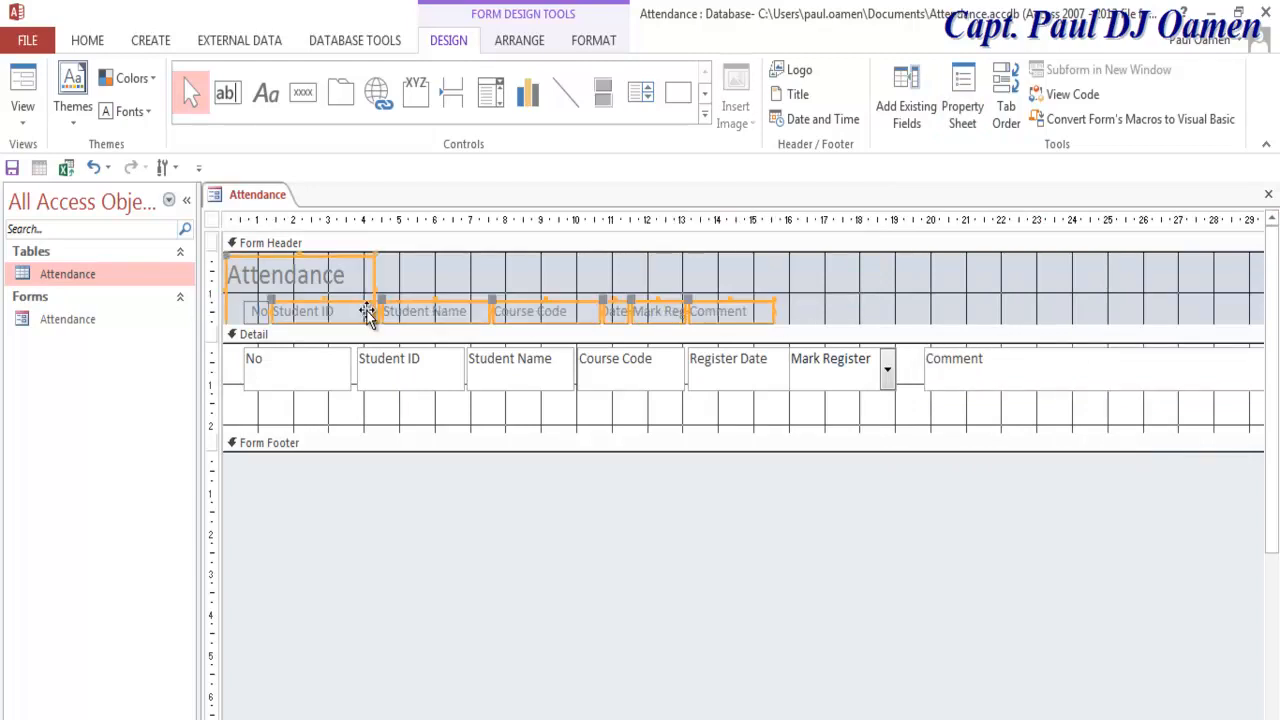
left_click(368, 278, "shift")
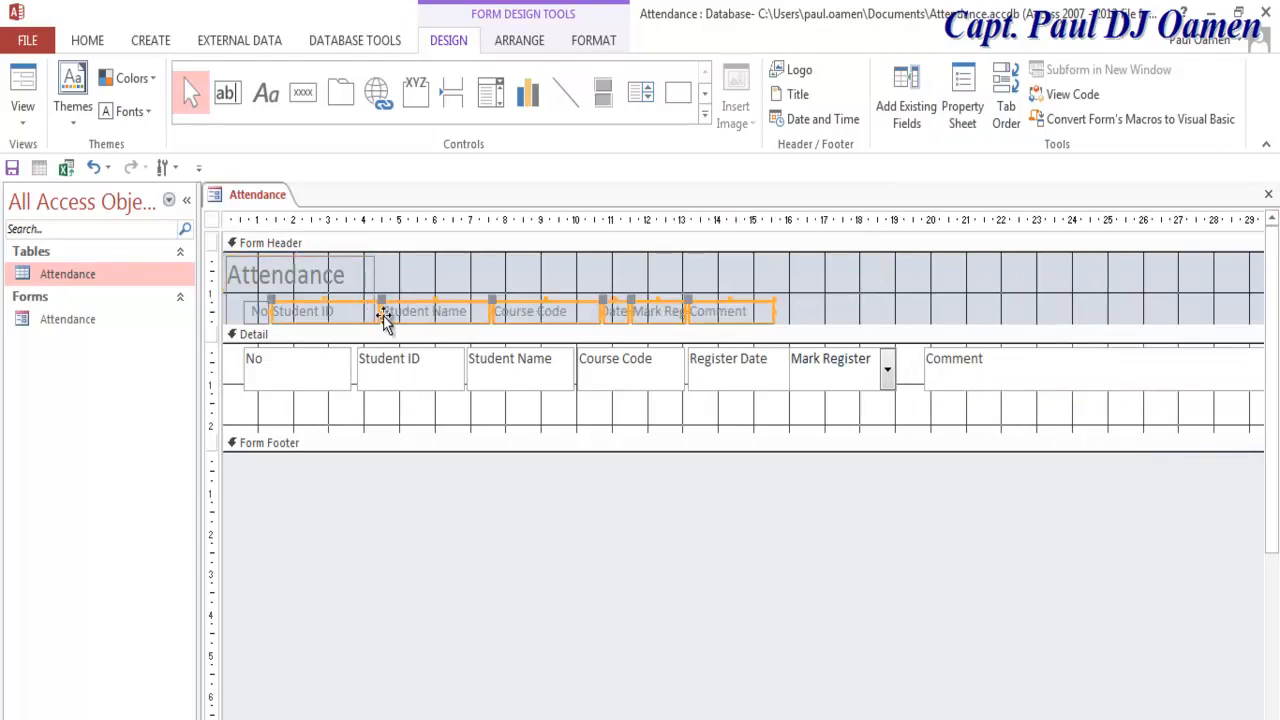
left_click_drag(384, 316, 478, 320)
left_click_drag(910, 315, 1074, 306)
left_click(751, 308)
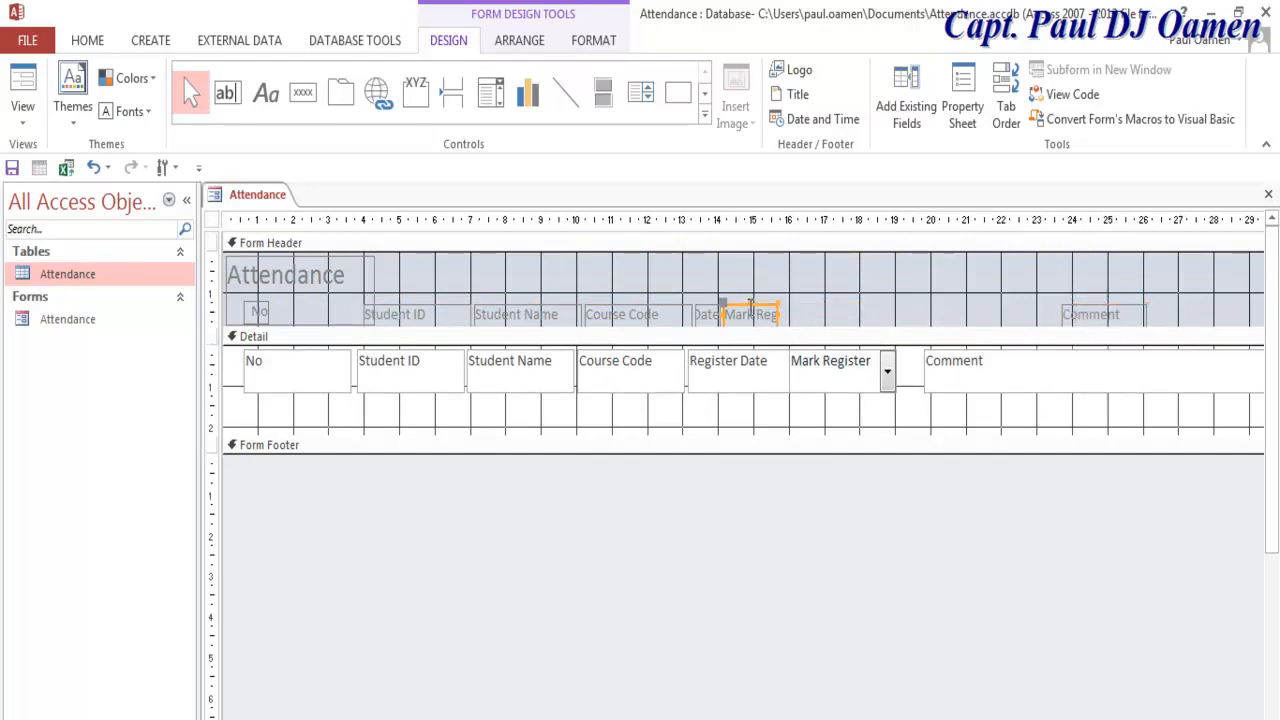
left_click_drag(726, 309, 900, 316)
Step: Widen the Date and No labels, move the Attendance title up, and select headings and detail controls
left_click(710, 314)
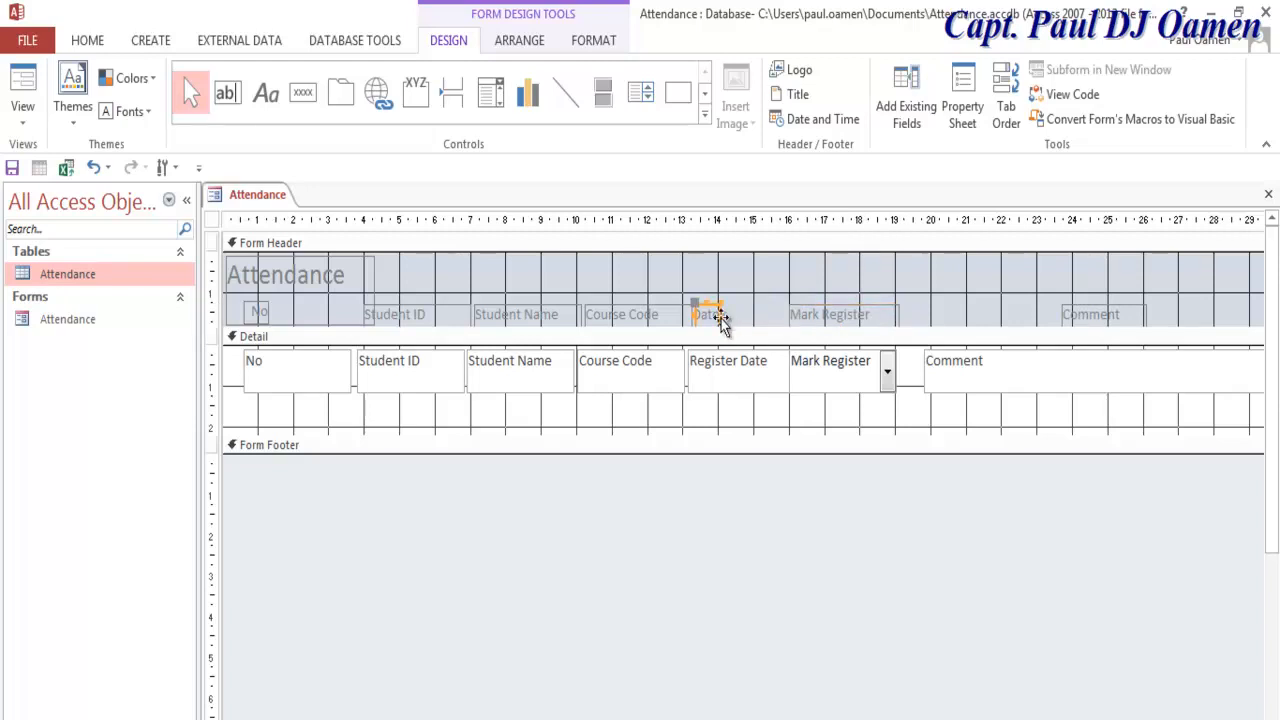
left_click_drag(720, 316, 786, 320)
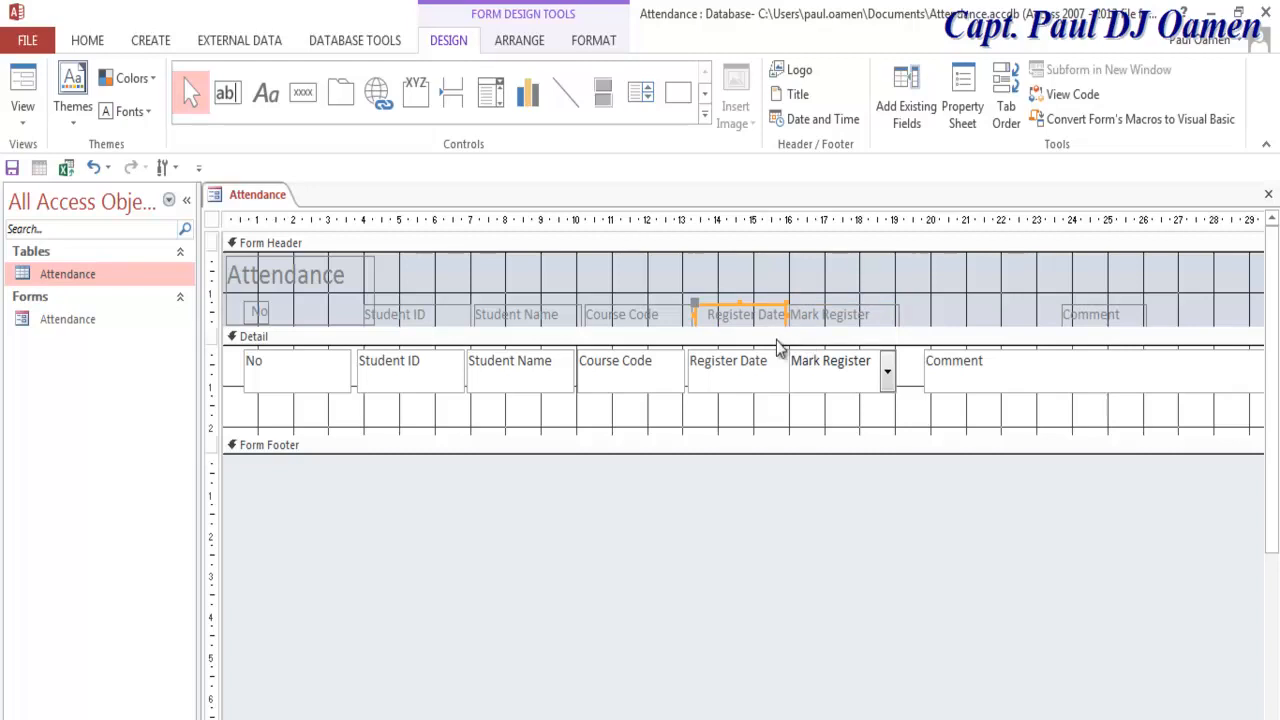
left_click(262, 312)
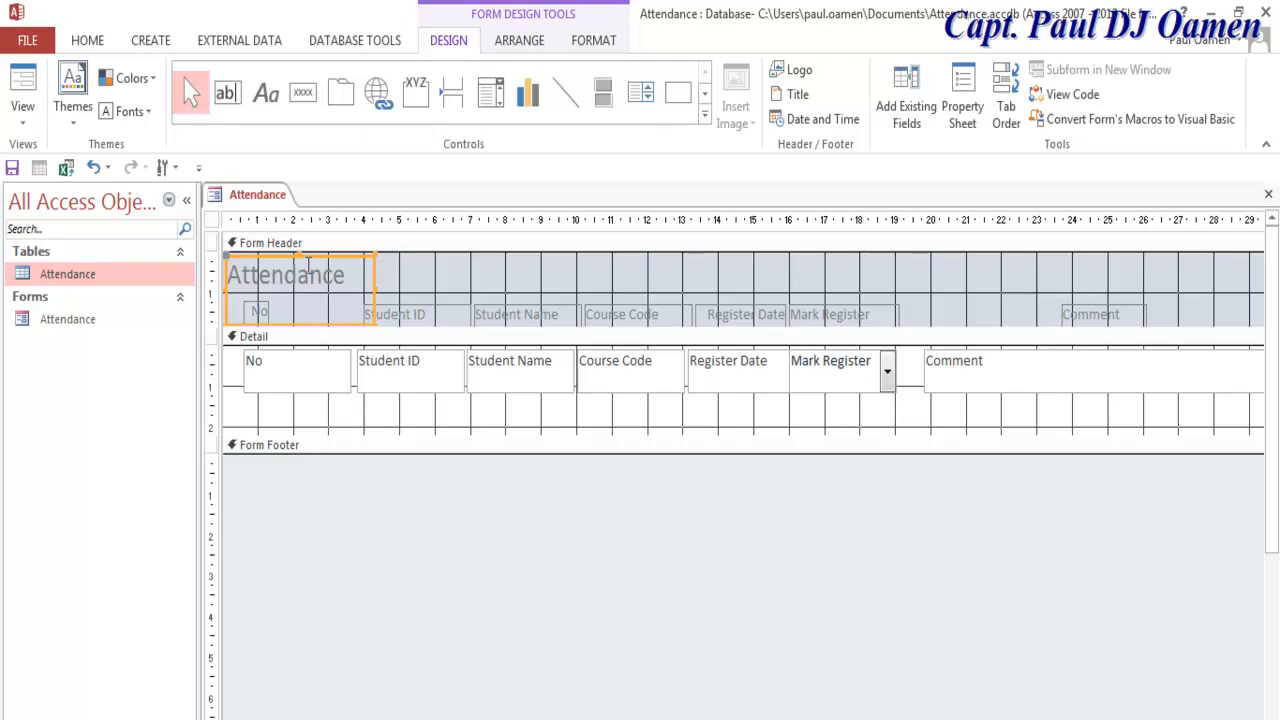
mouse_move(298, 256)
left_mouse_down()
mouse_move(297, 289)
mouse_move(301, 256)
left_mouse_up()
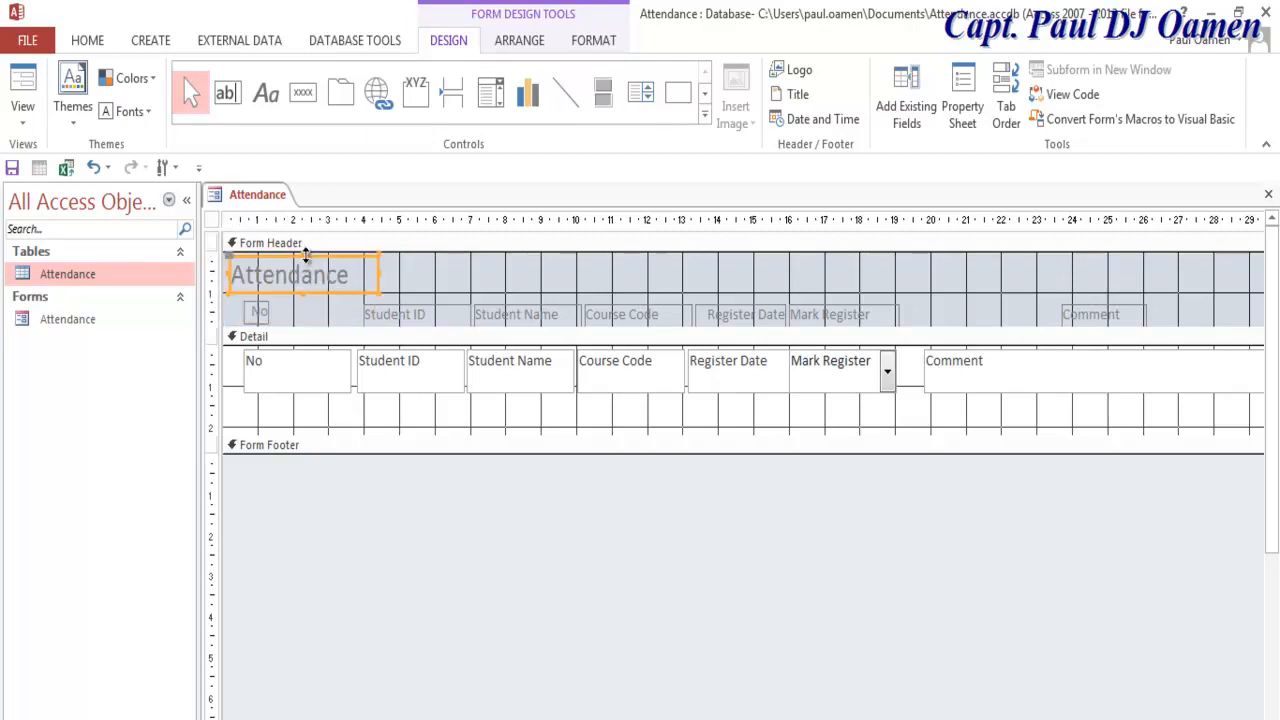
left_click(272, 312)
left_click_drag(268, 312, 348, 312)
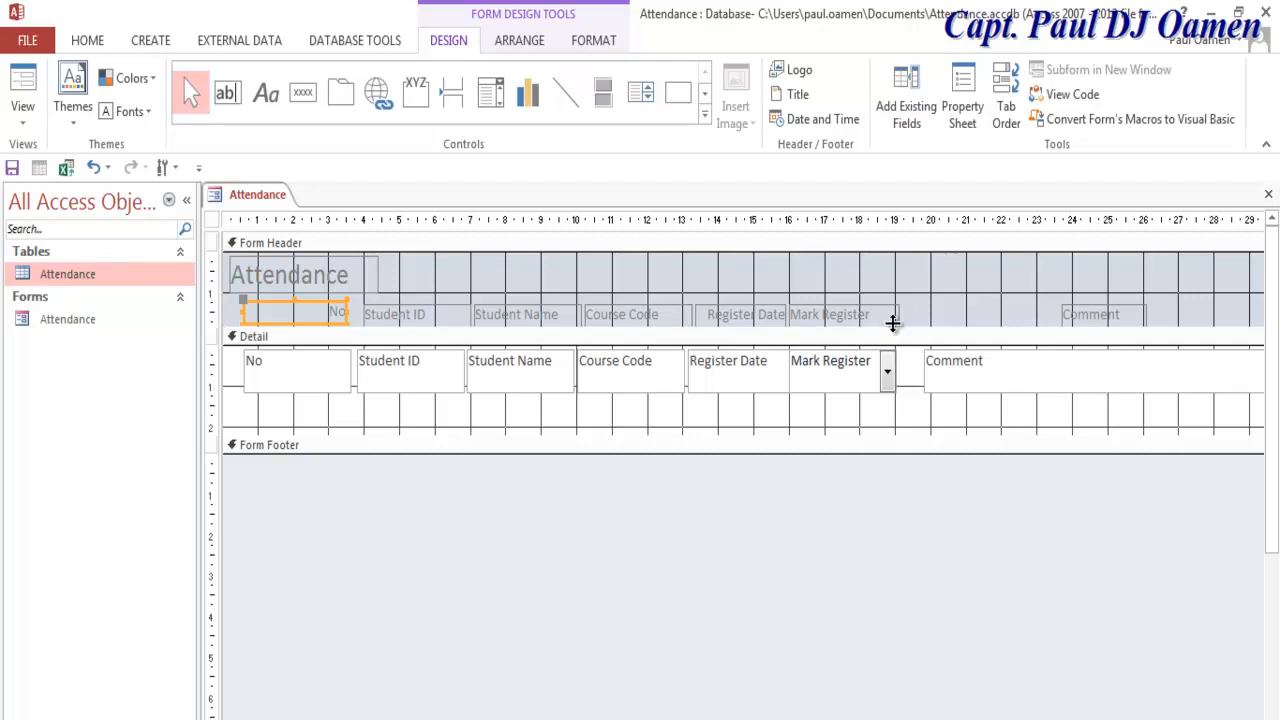
left_click_drag(906, 326, 296, 330)
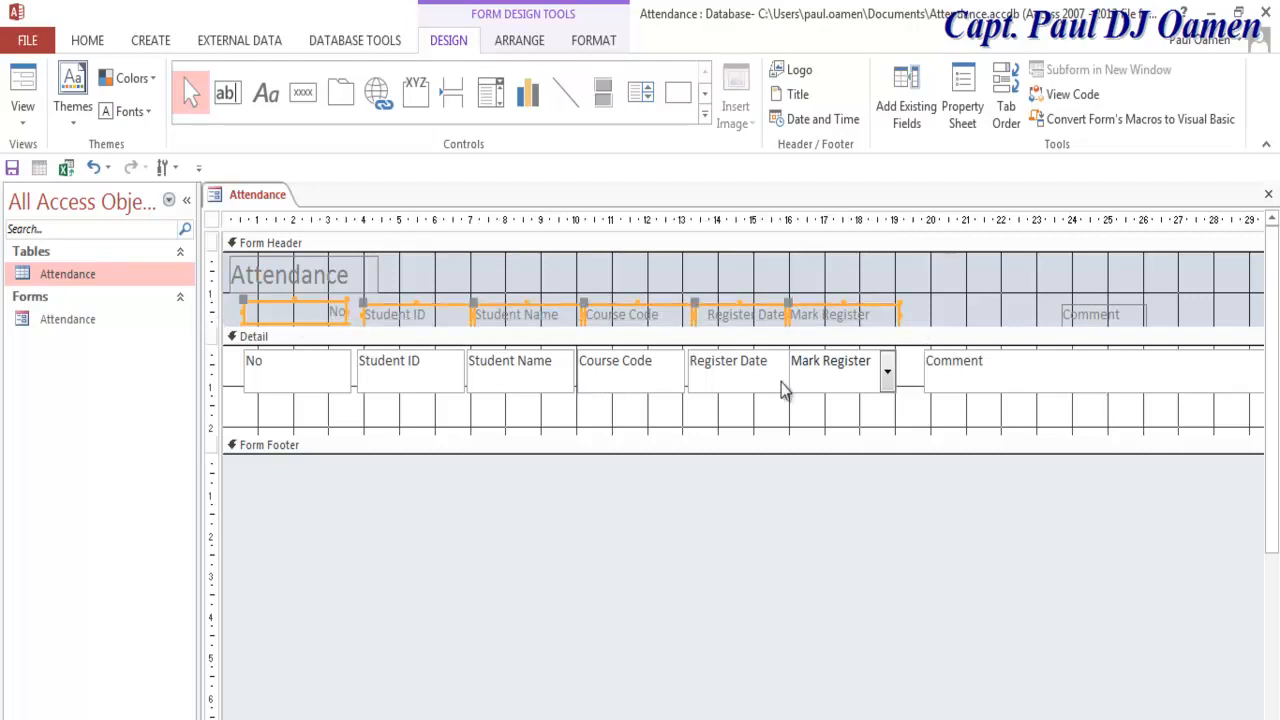
left_click_drag(240, 376, 910, 378)
Step: Give the selected headings and fields 16 pt, centred, bold text in Text 1, Lighter 5%
left_click(964, 128)
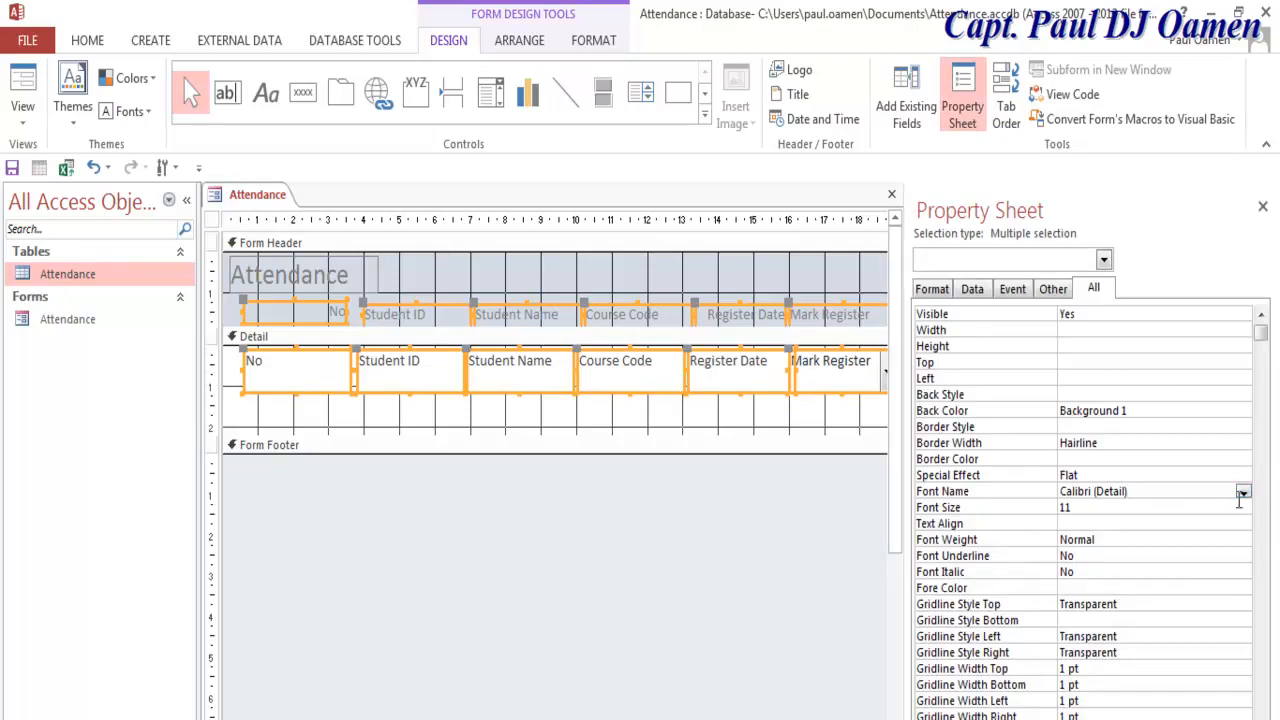
left_click(1242, 506)
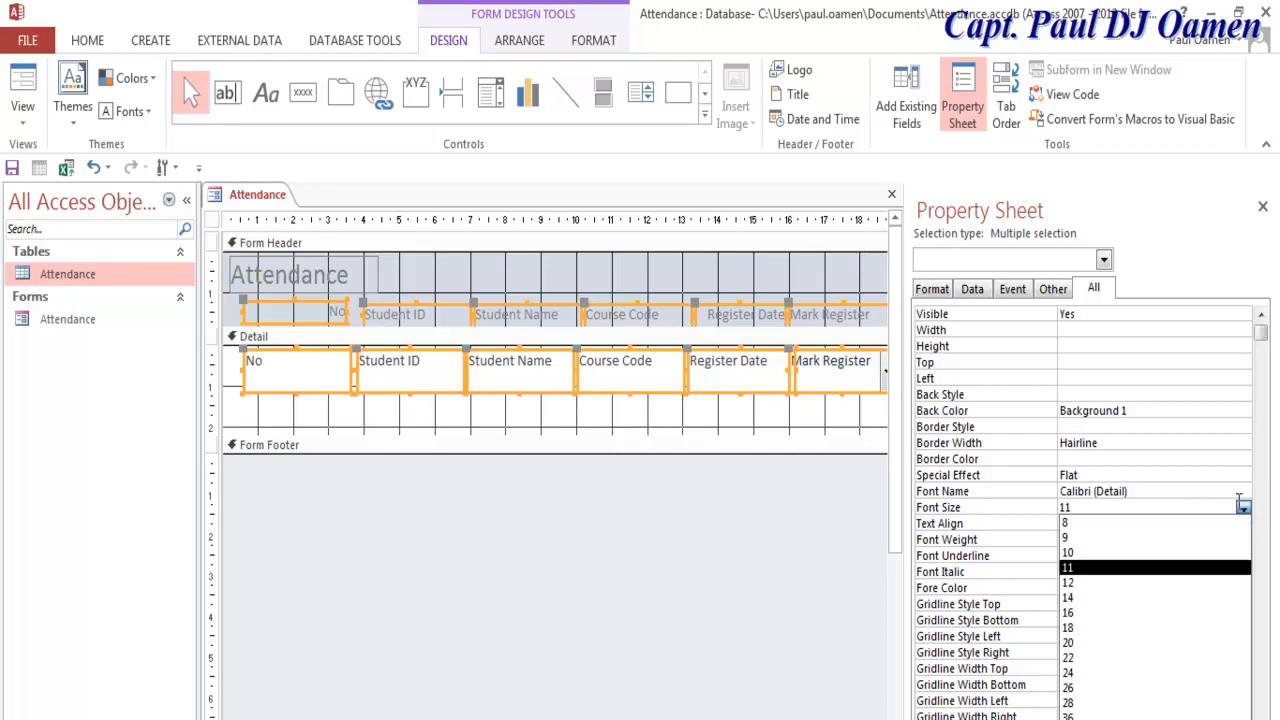
left_click(1110, 613)
left_click(1116, 524)
left_click(1243, 524)
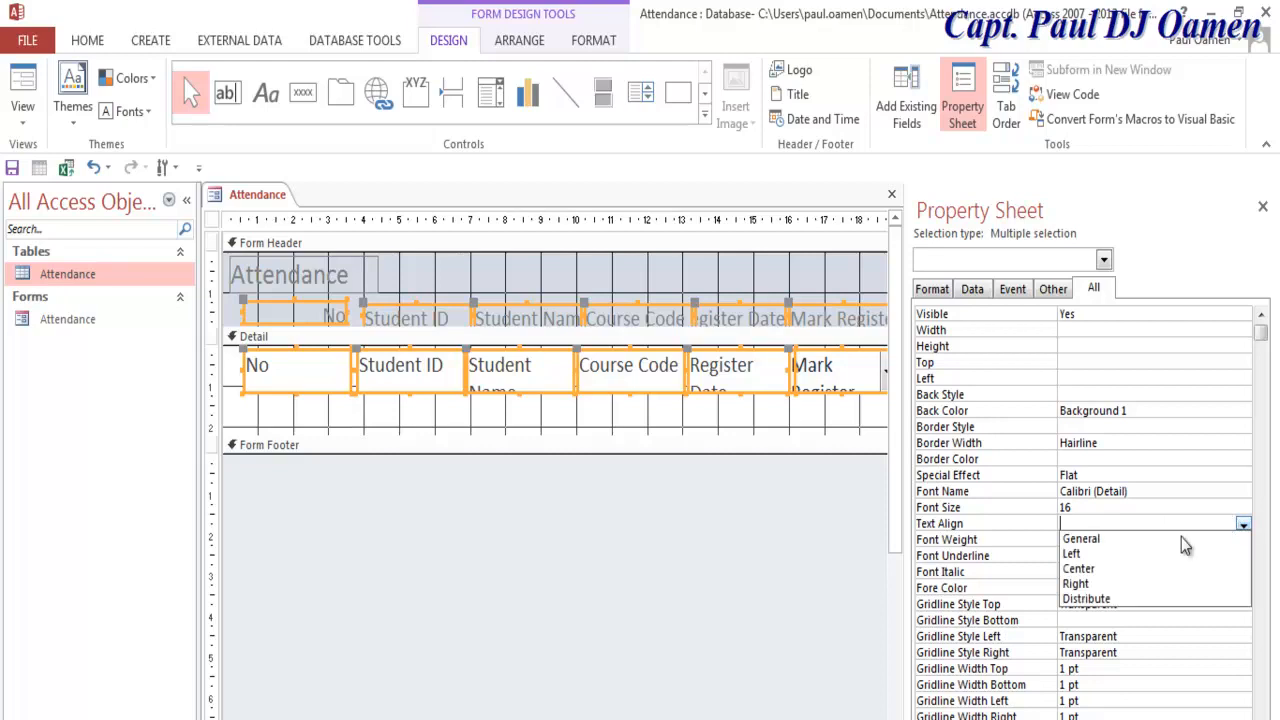
left_click(1112, 570)
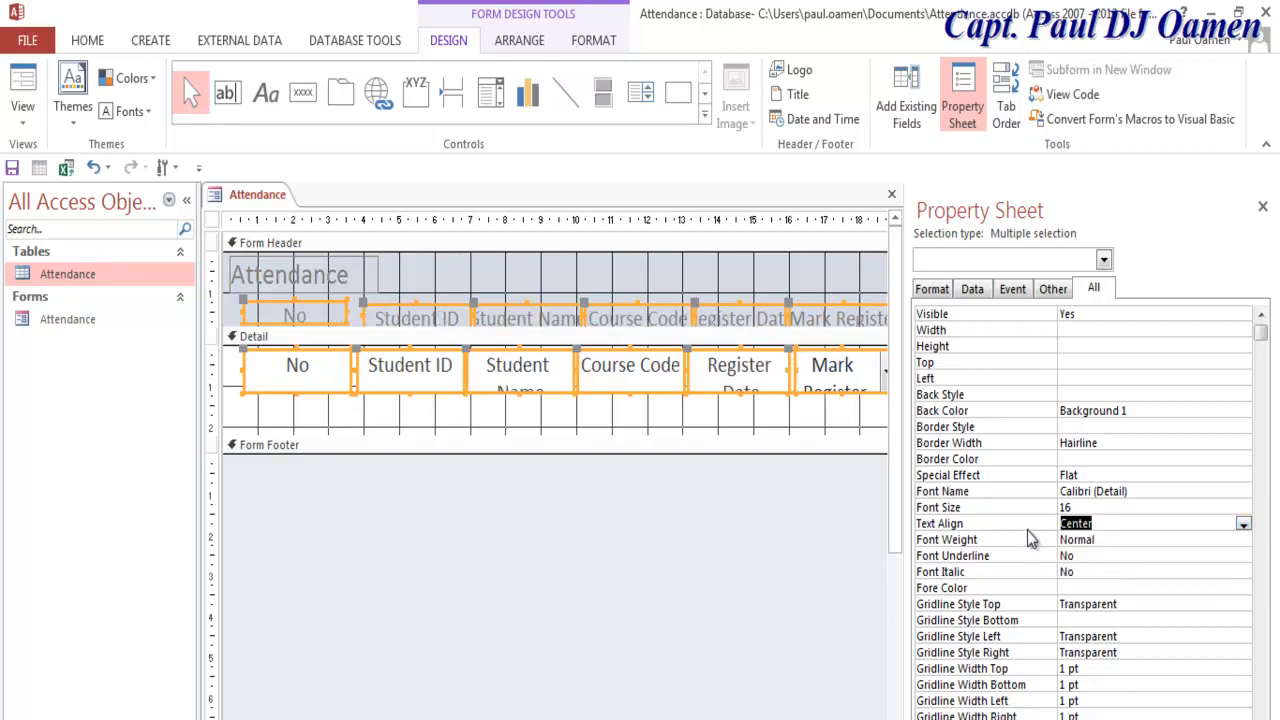
left_click(1090, 588)
left_click(1244, 591)
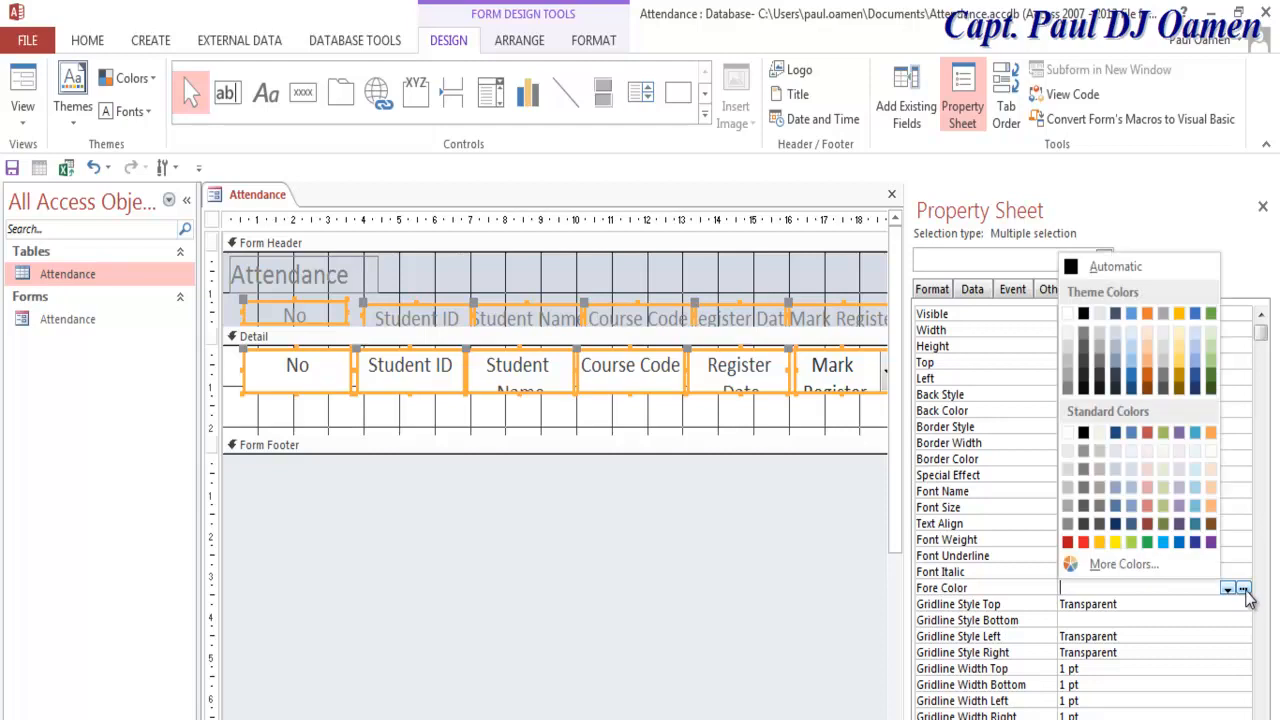
left_click(1084, 389)
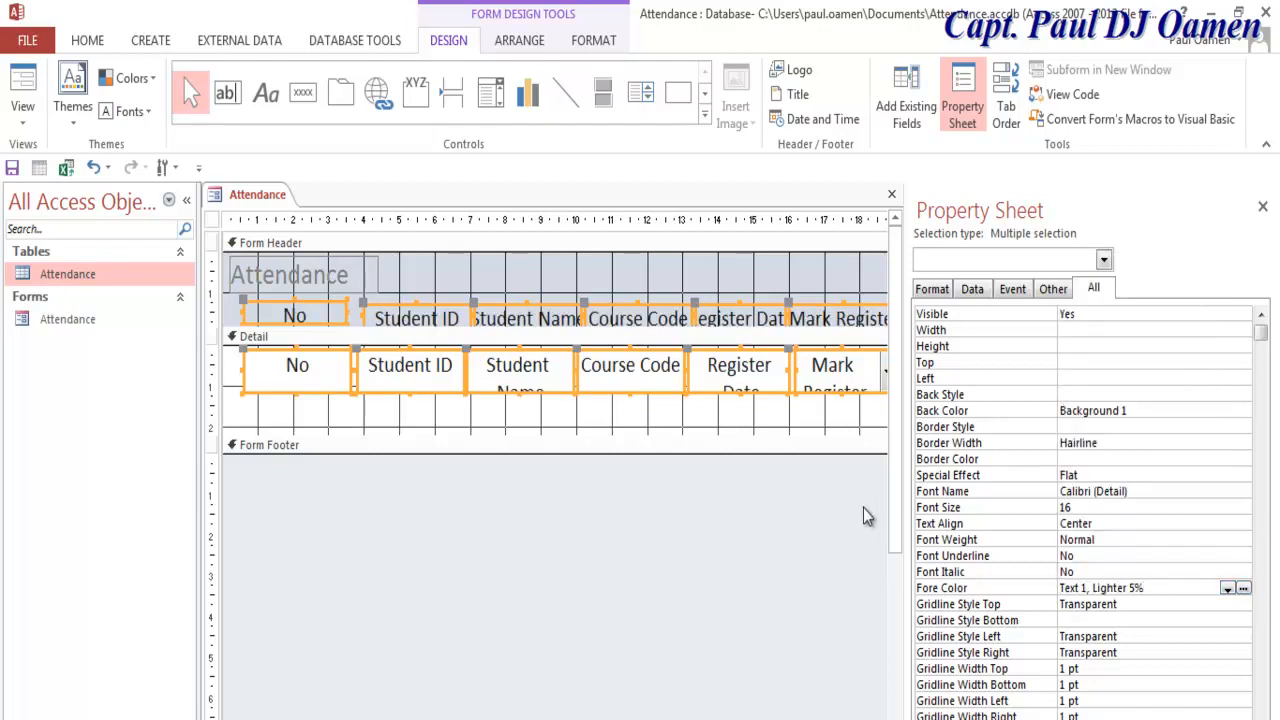
left_click(1206, 539)
left_click(1243, 540)
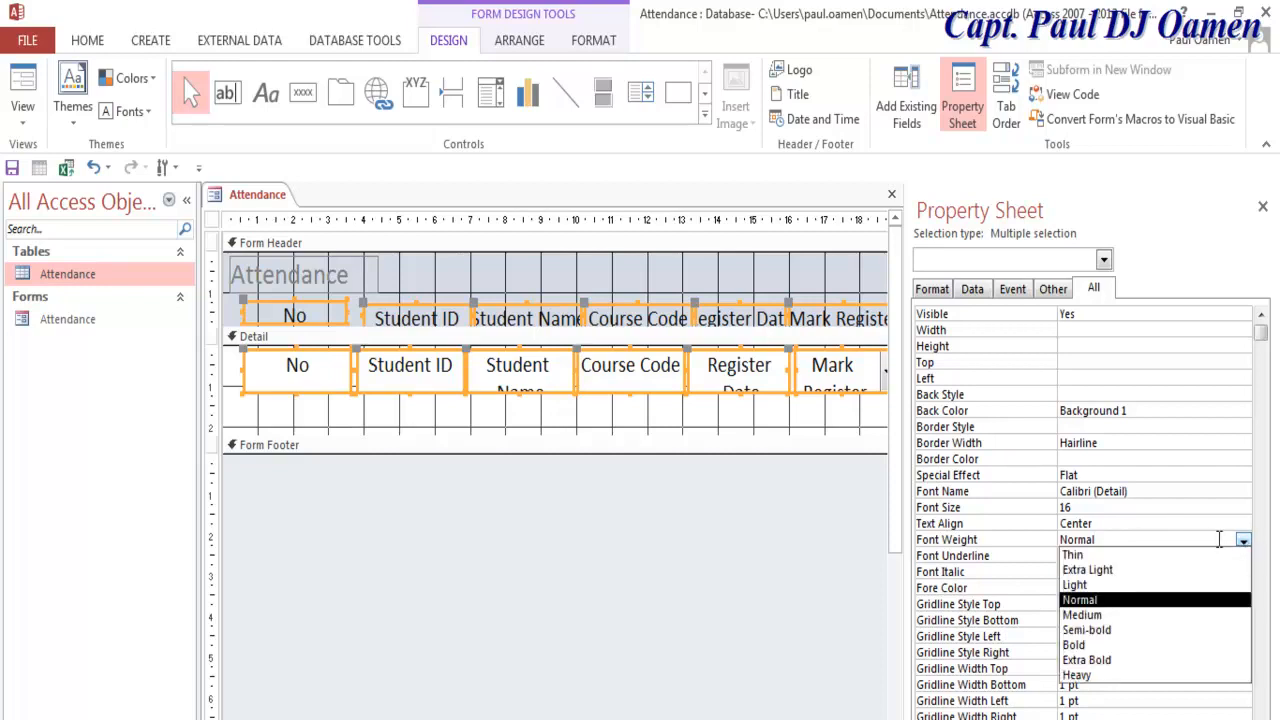
left_click(1097, 646)
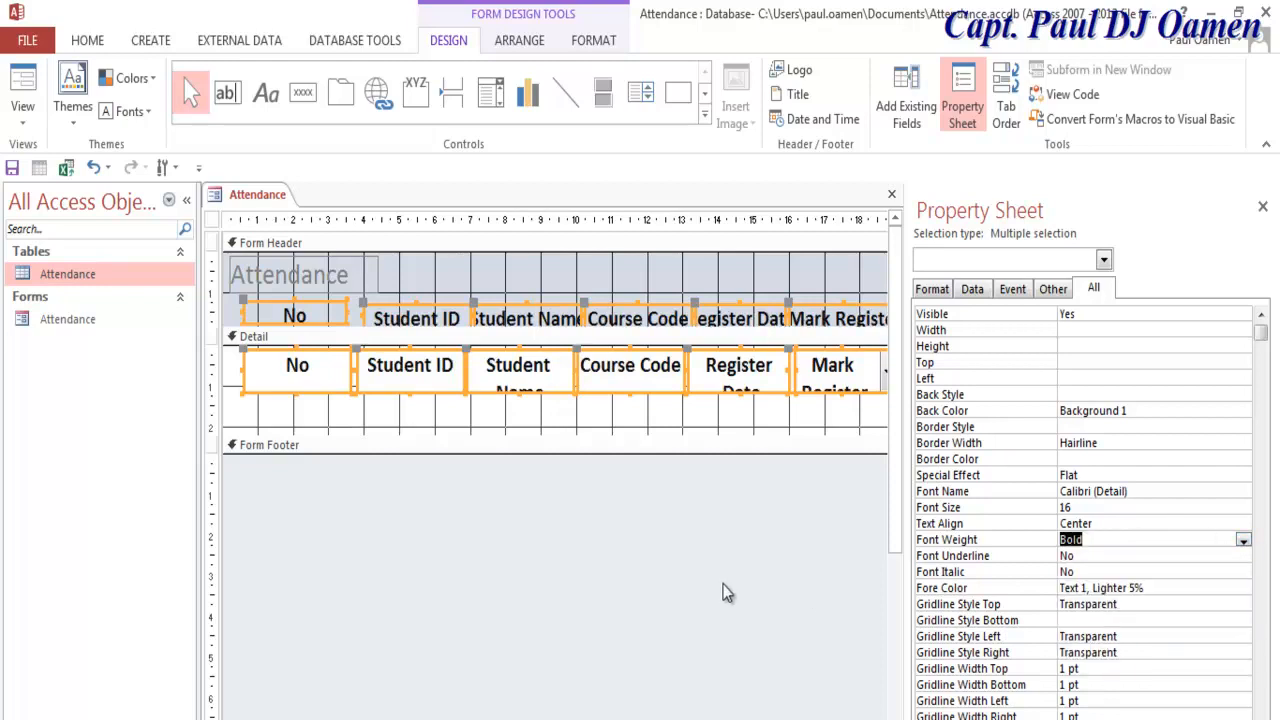
Step: Change the title caption to 'Attendance Register Number 4576/0798', widening it and moving it right
left_click(329, 284)
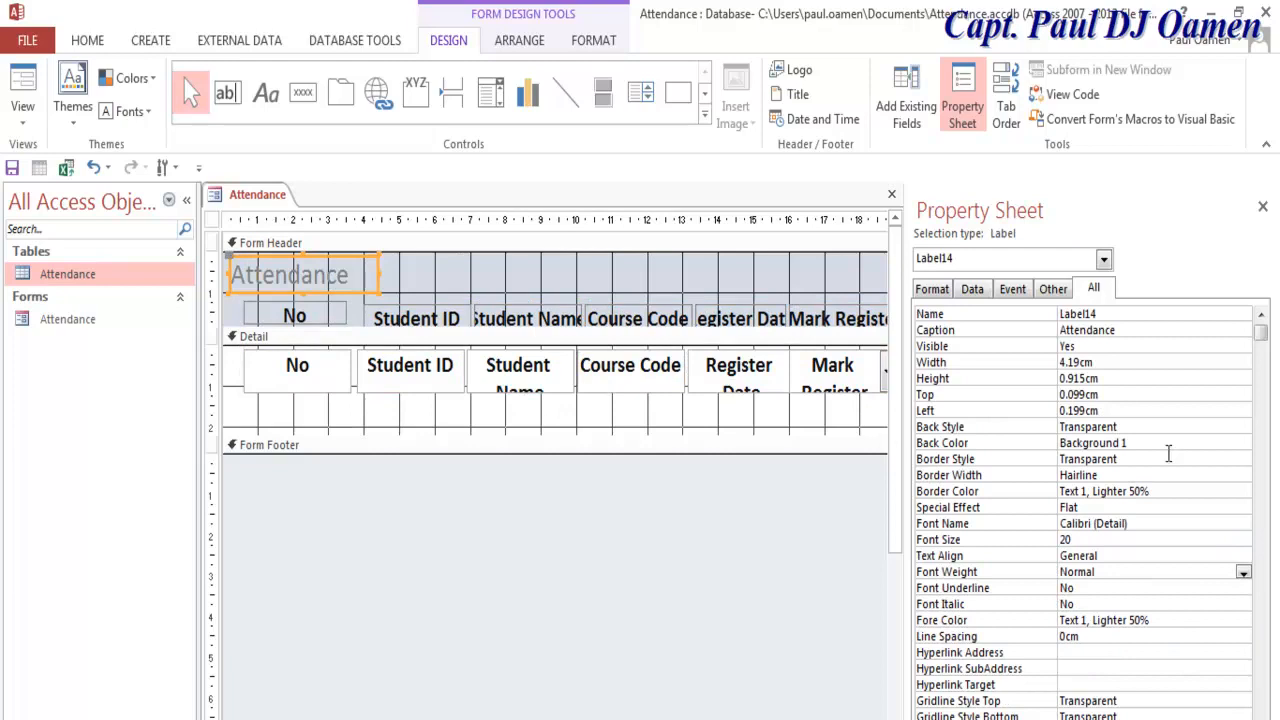
left_click(1137, 331)
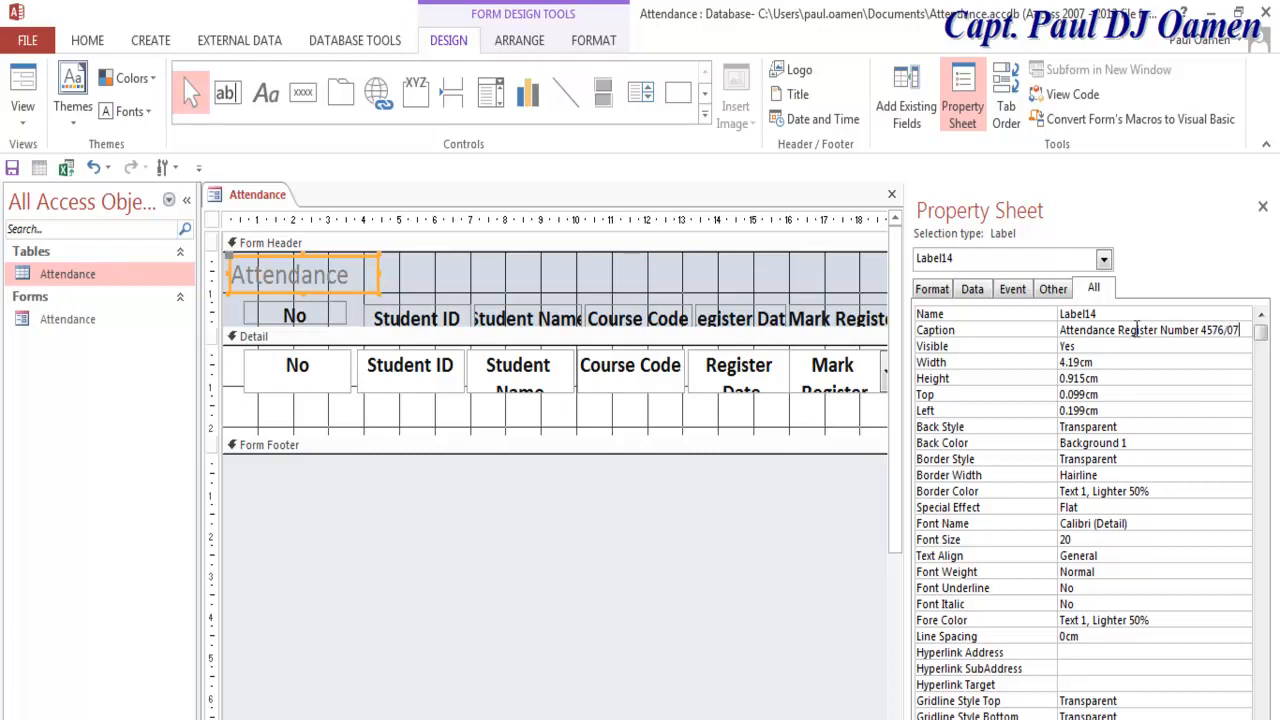
left_click(593, 252)
left_click(372, 274)
left_click_drag(378, 274, 752, 274)
left_click_drag(548, 292, 625, 293)
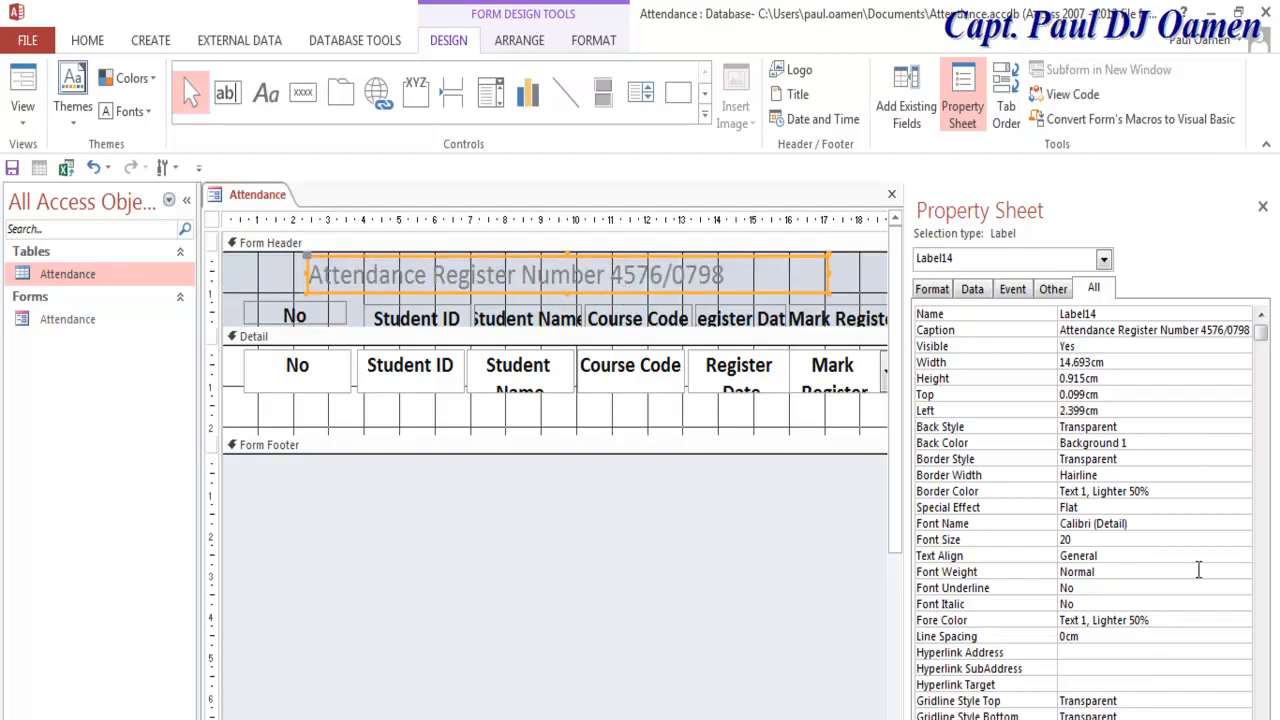
Step: Format the title bold, 24 pt, in Text 1, Lighter 5% colour
left_click(1179, 626)
left_click(1227, 620)
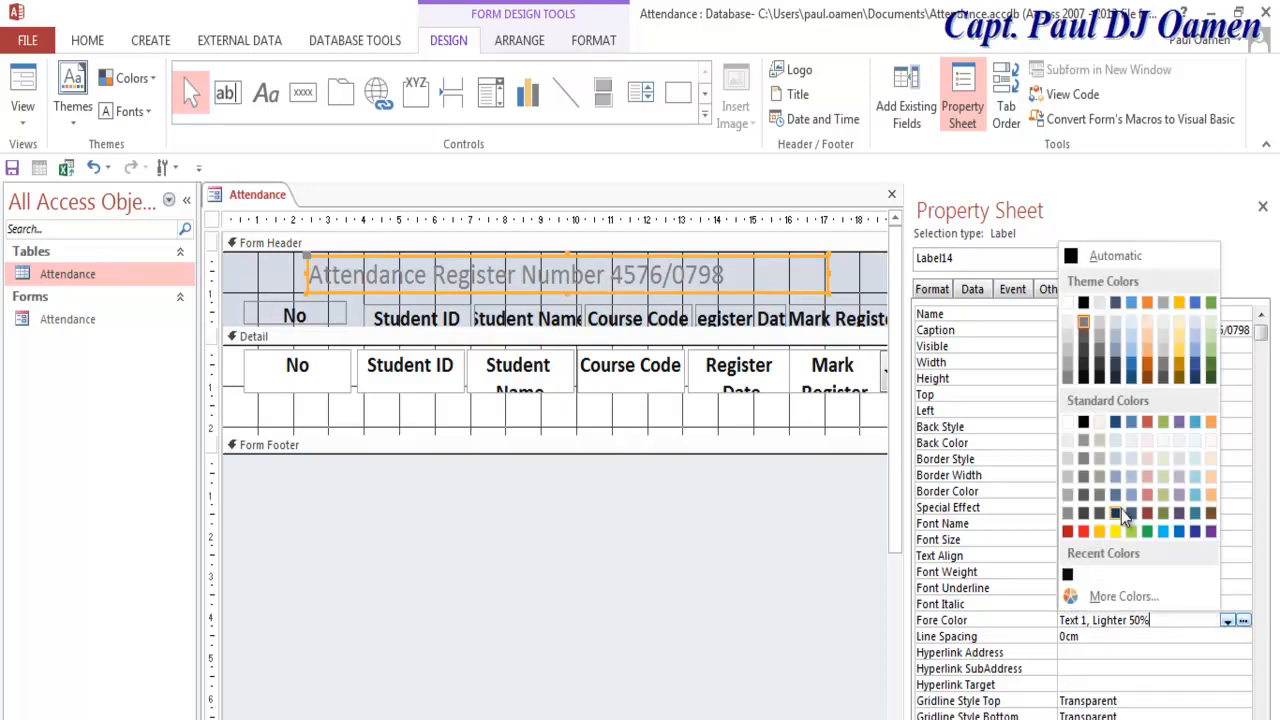
left_click(1084, 378)
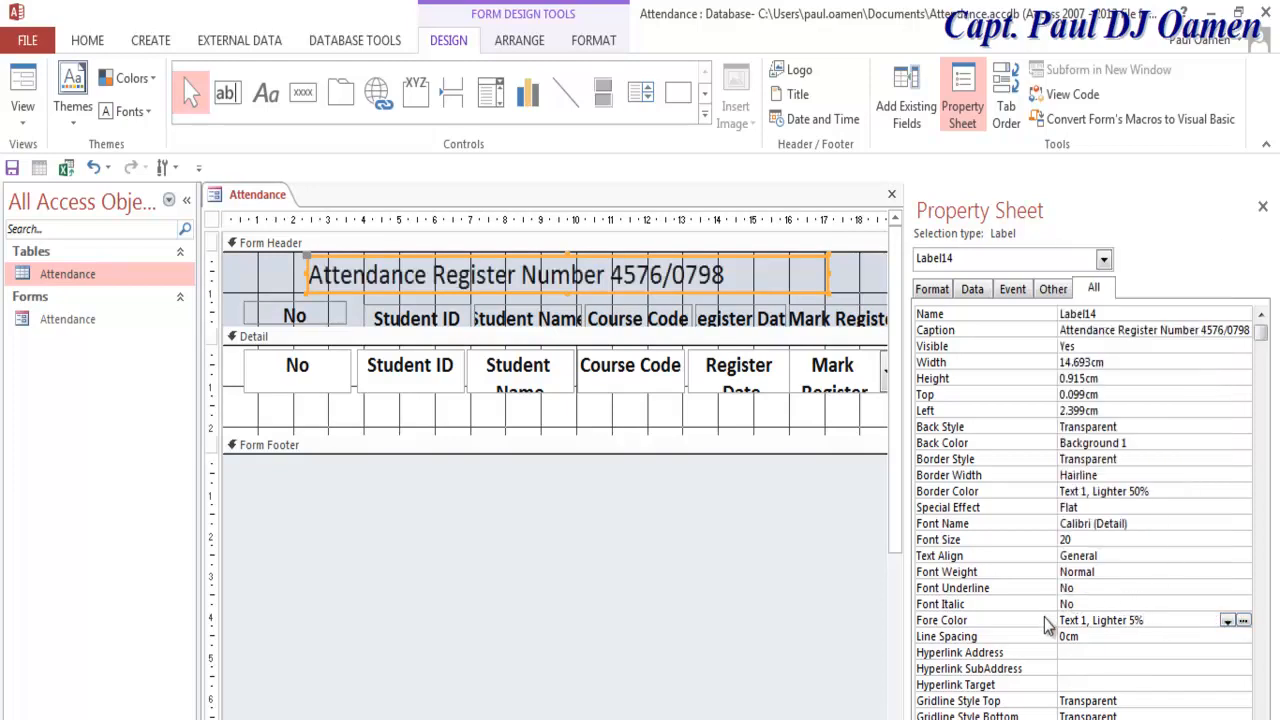
left_click(1185, 557)
left_click(1203, 571)
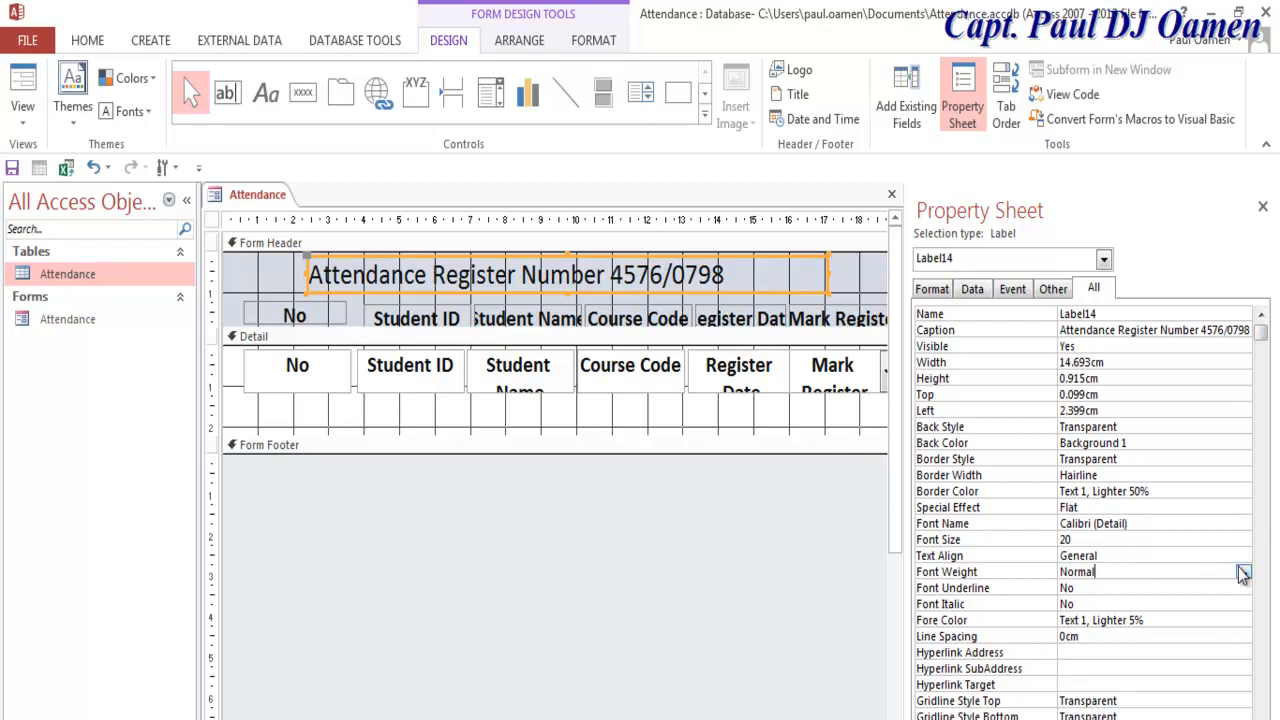
left_click(1243, 572)
left_click(1096, 679)
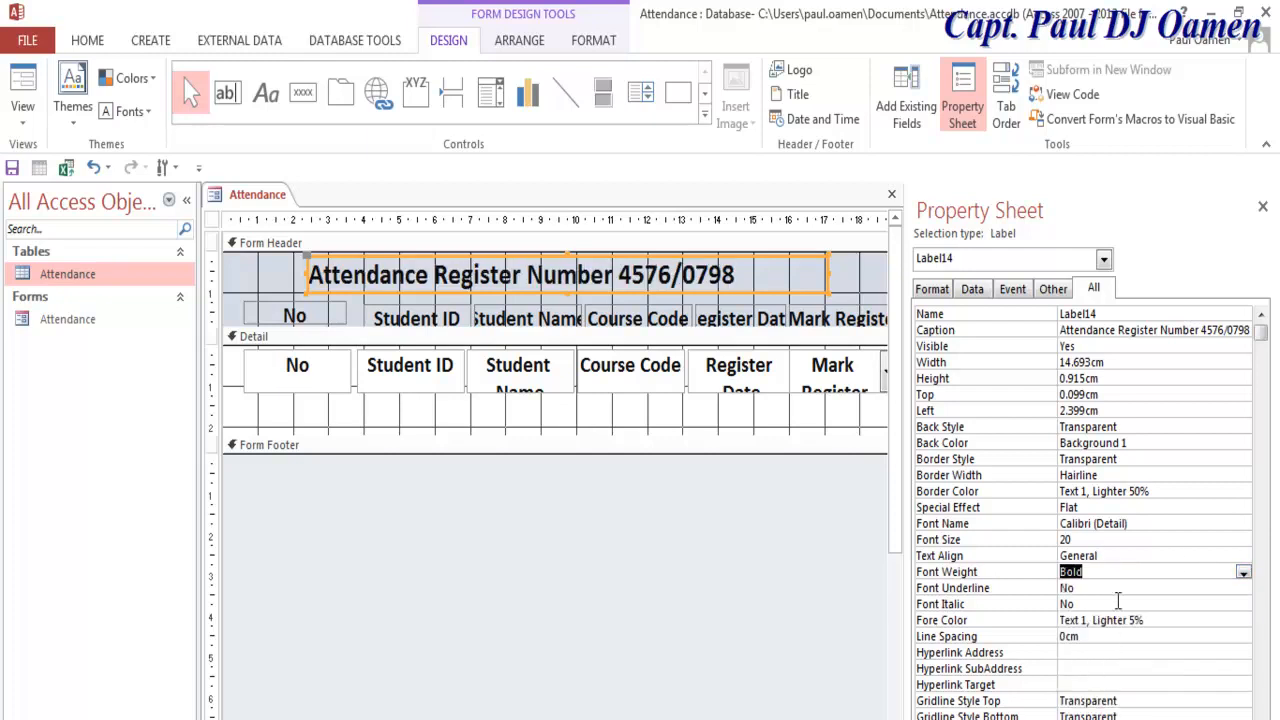
left_click(1104, 539)
left_click(1243, 540)
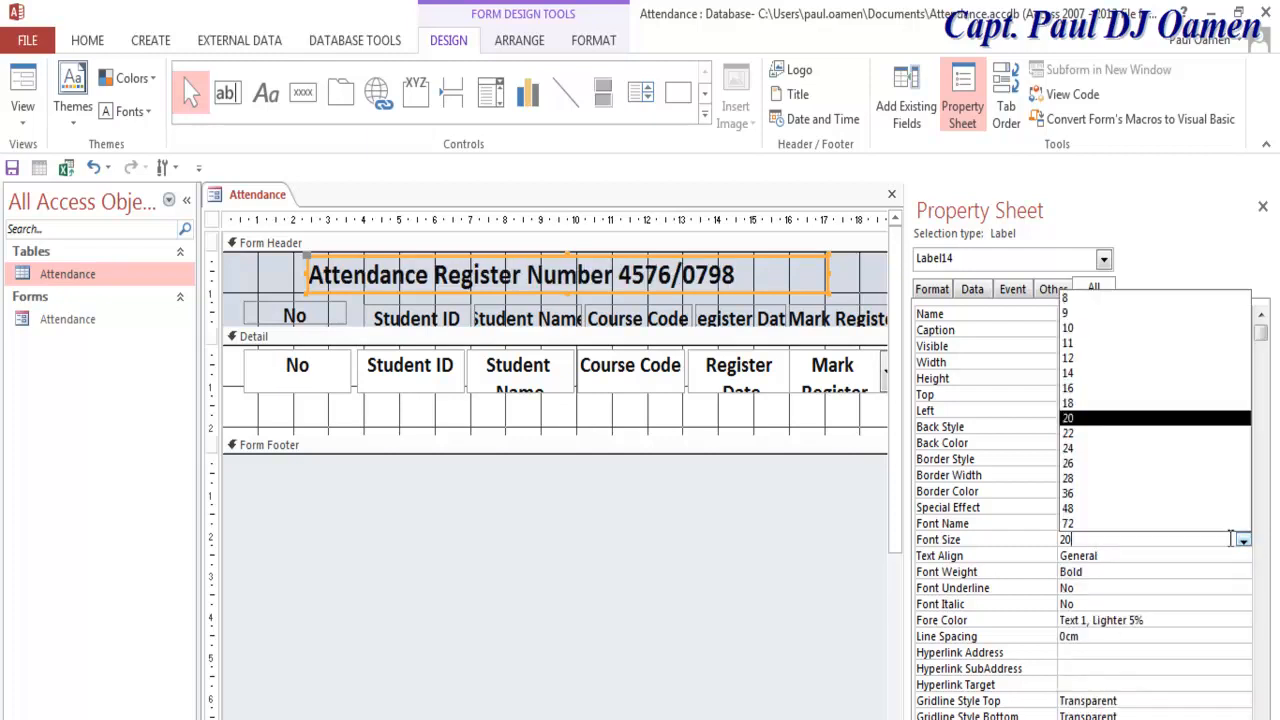
left_click(1078, 455)
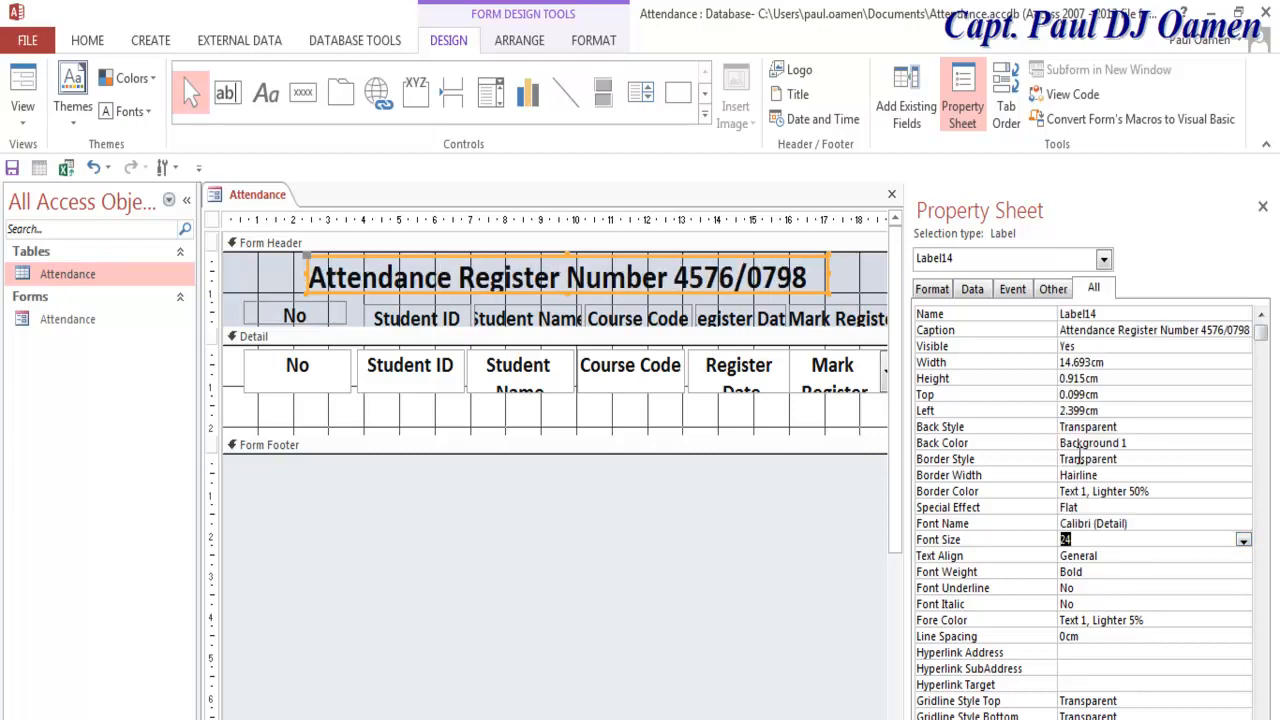
left_click(770, 507)
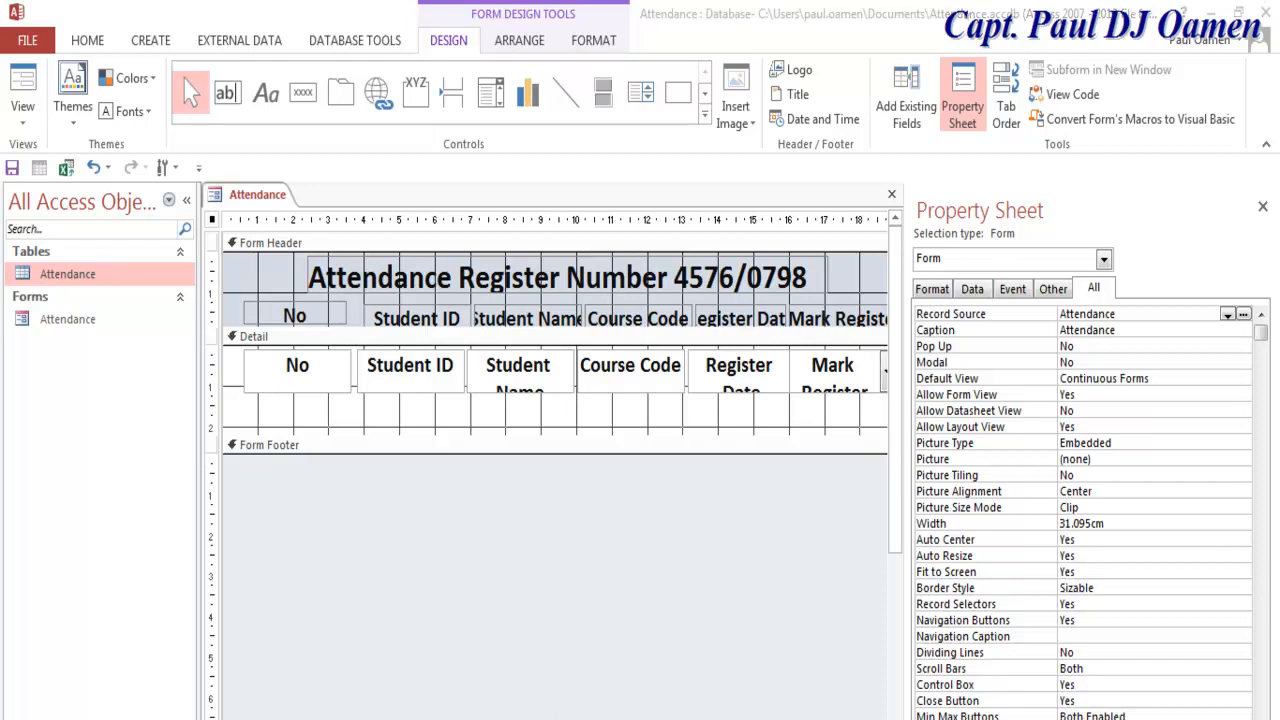
Step: Move the Comment heading slightly to the left
scroll(555, 342, "right", 5)
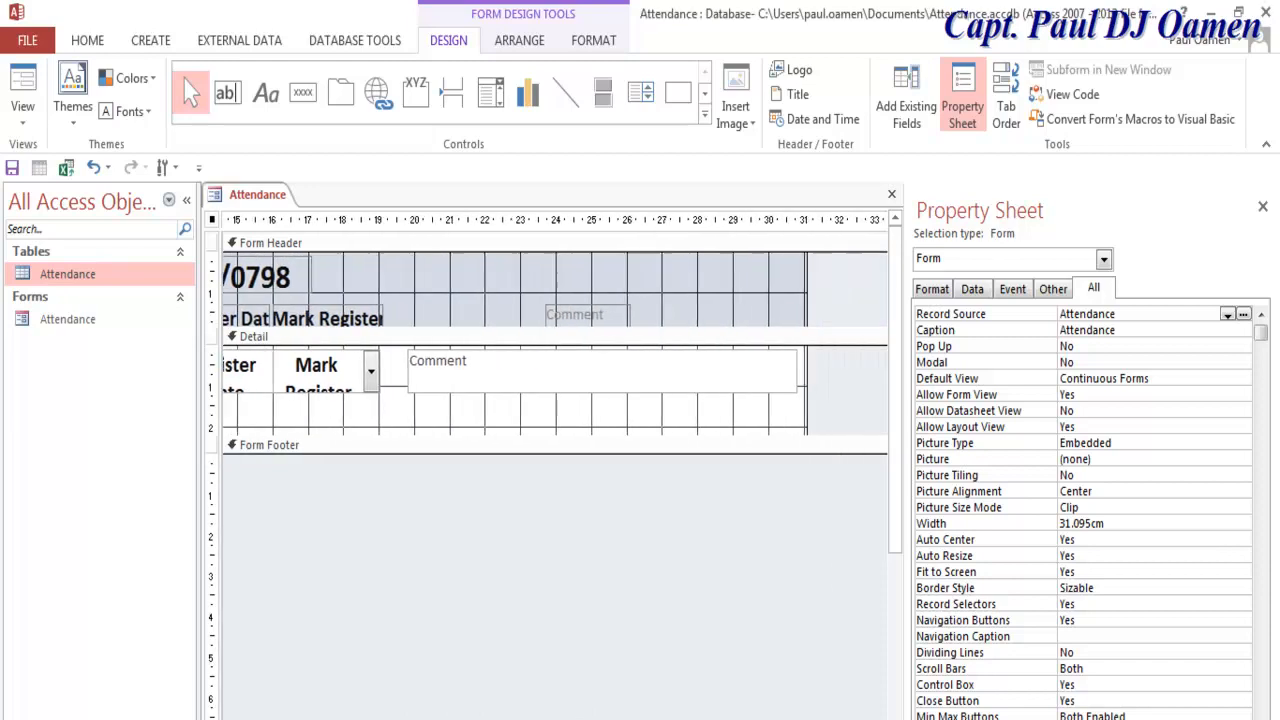
left_click(615, 313)
left_click_drag(610, 305, 580, 298)
Step: Insert the home picture from the Desktop Icons folder at the header's right end
left_click(740, 290)
left_click(749, 112)
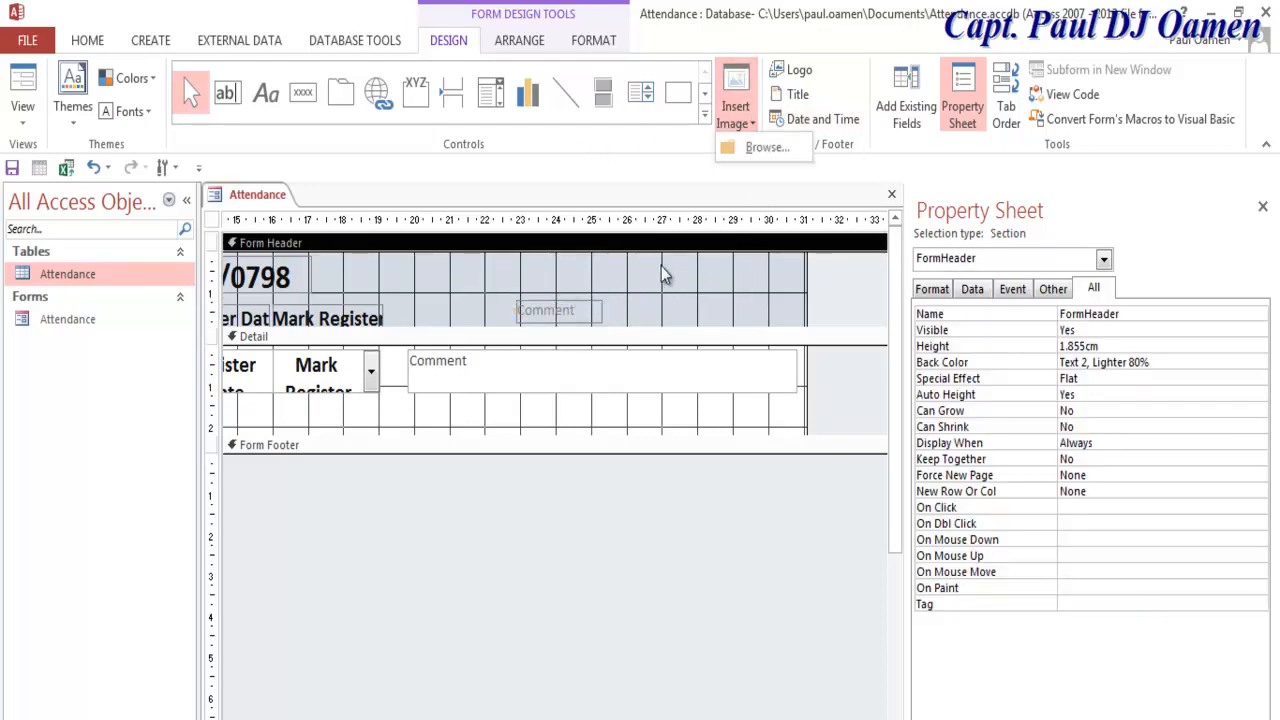
left_click(735, 112)
left_click(735, 112)
left_click(754, 152)
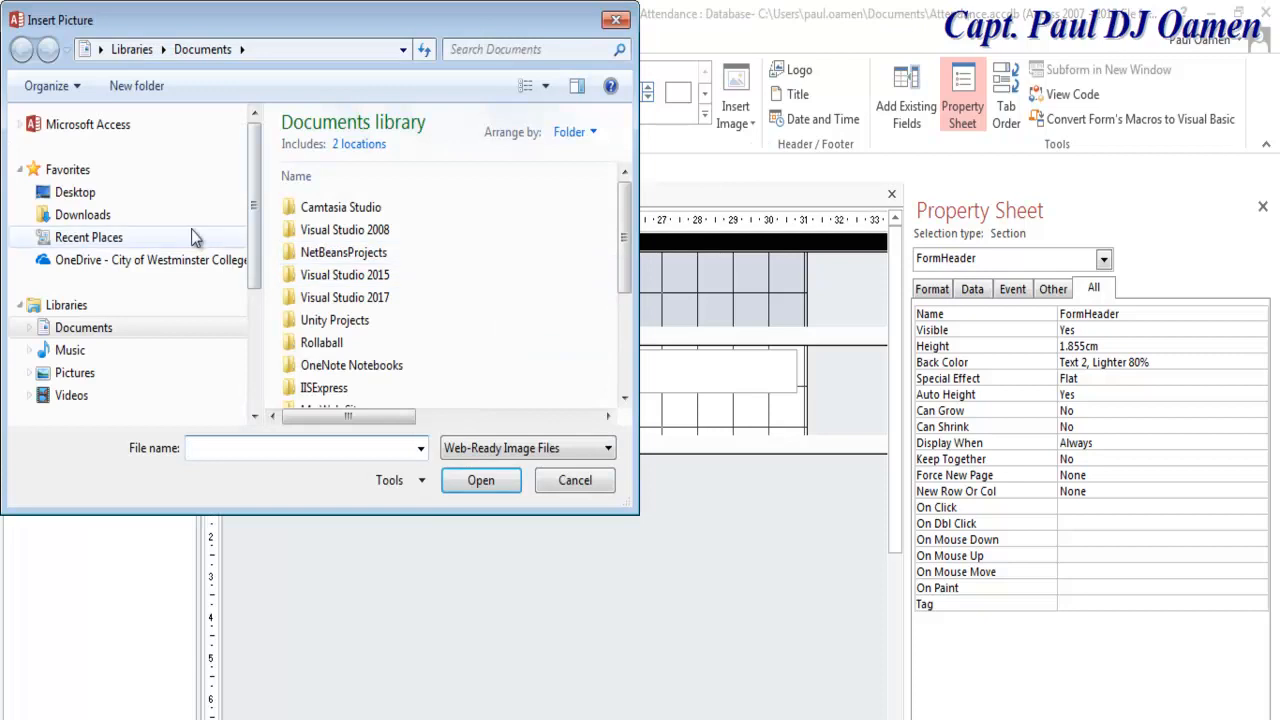
left_click(108, 192)
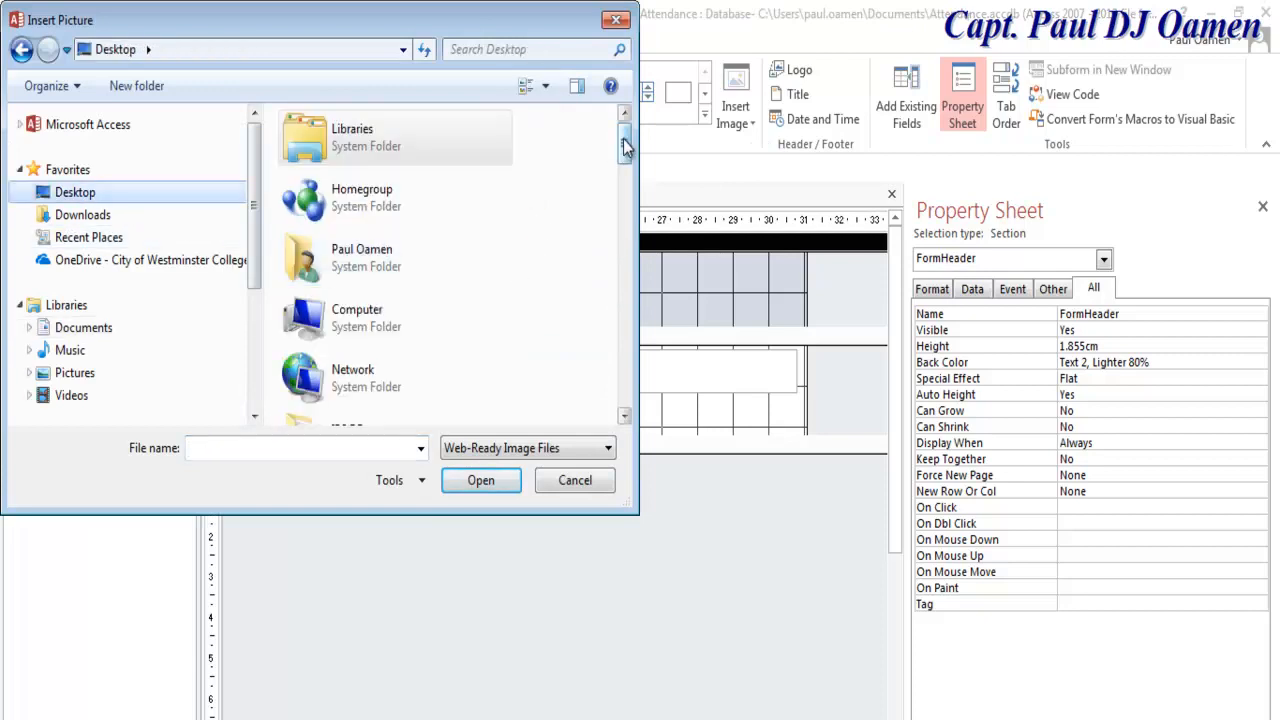
left_click_drag(624, 145, 624, 253)
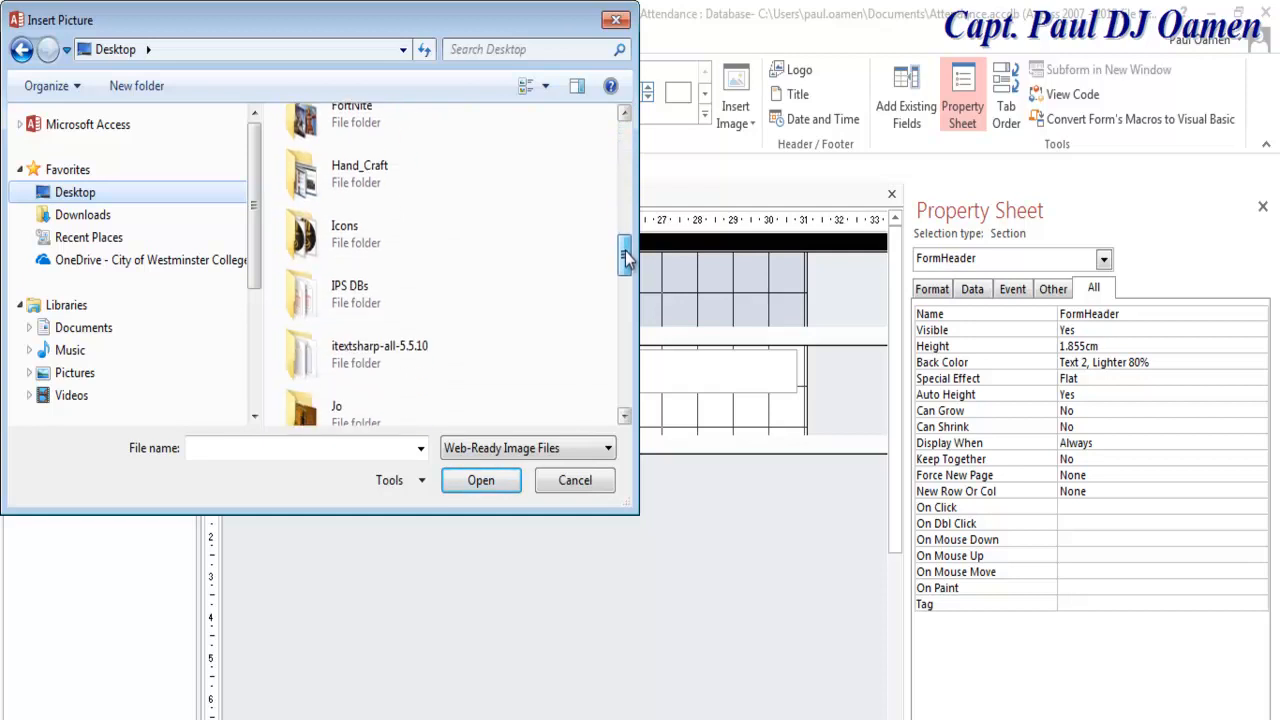
double_click(401, 227)
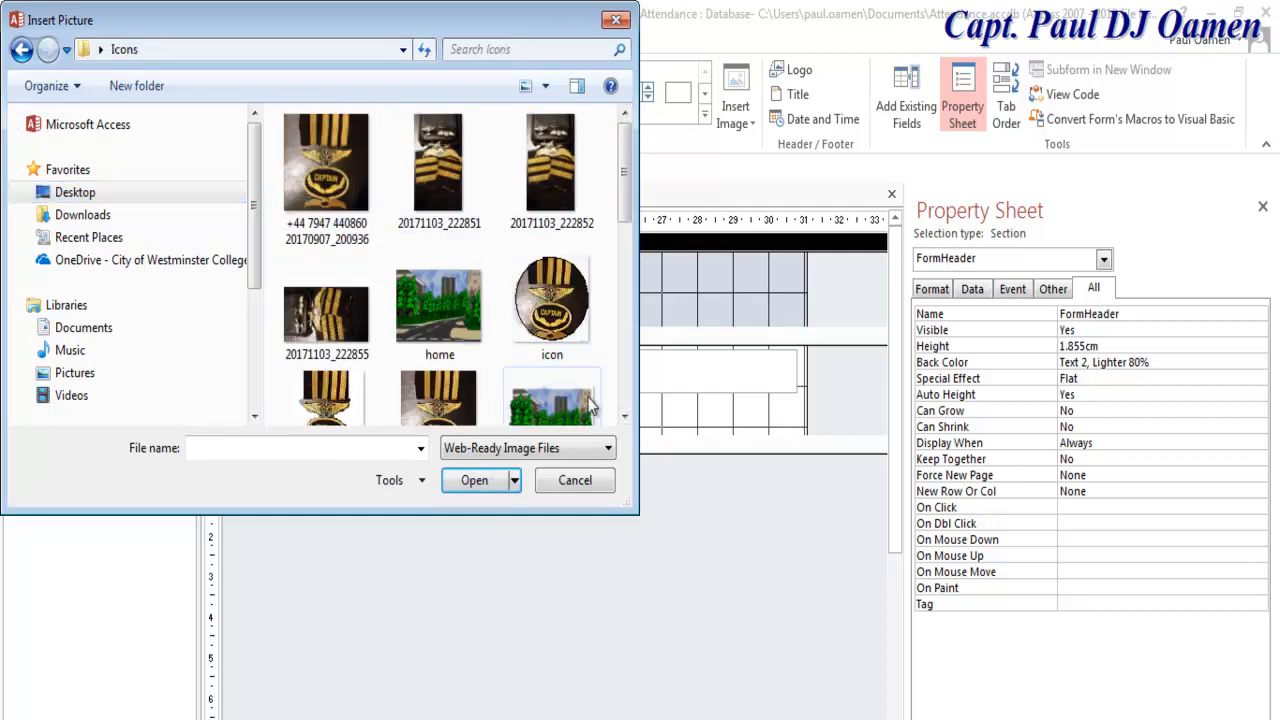
left_click(440, 310)
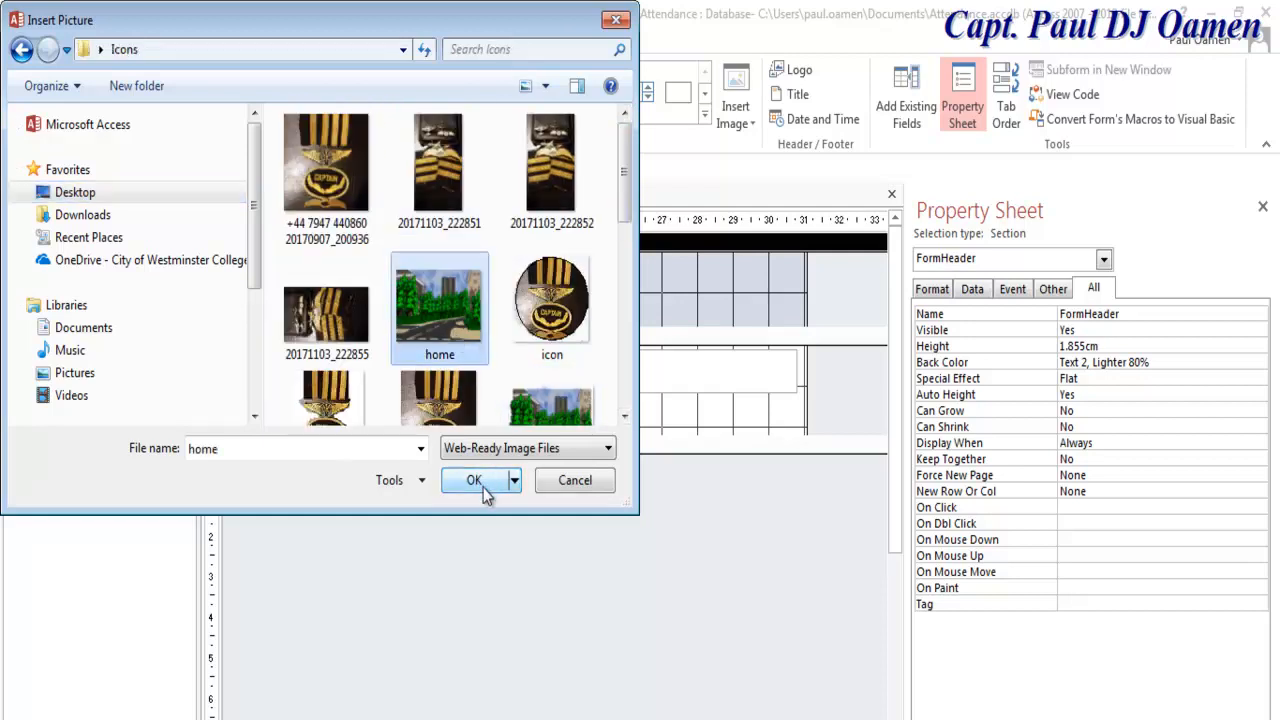
left_click(474, 480)
left_click_drag(679, 260, 775, 322)
mouse_move(738, 283)
left_mouse_down()
mouse_move(792, 291)
mouse_move(755, 300)
left_mouse_up()
left_click(751, 542)
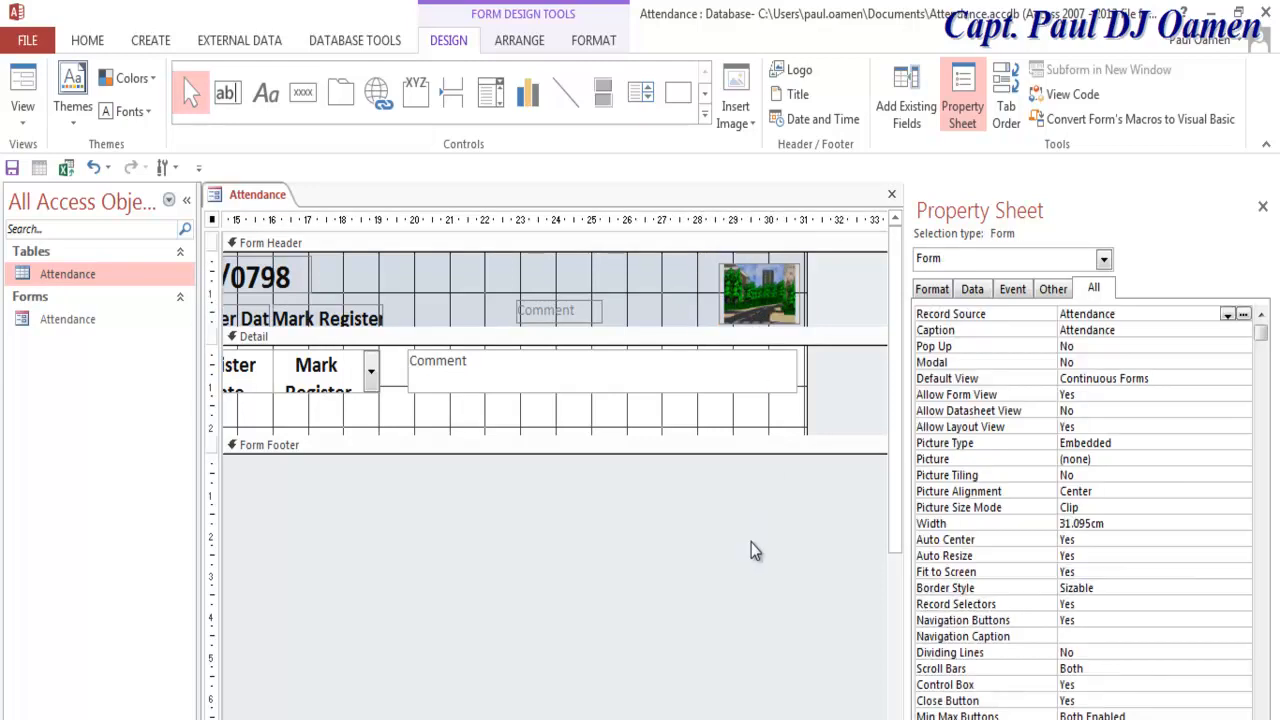
Step: Nudge the Mark Register combo box to 16.598 cm and its heading right above it
scroll(555, 450, "left", 5)
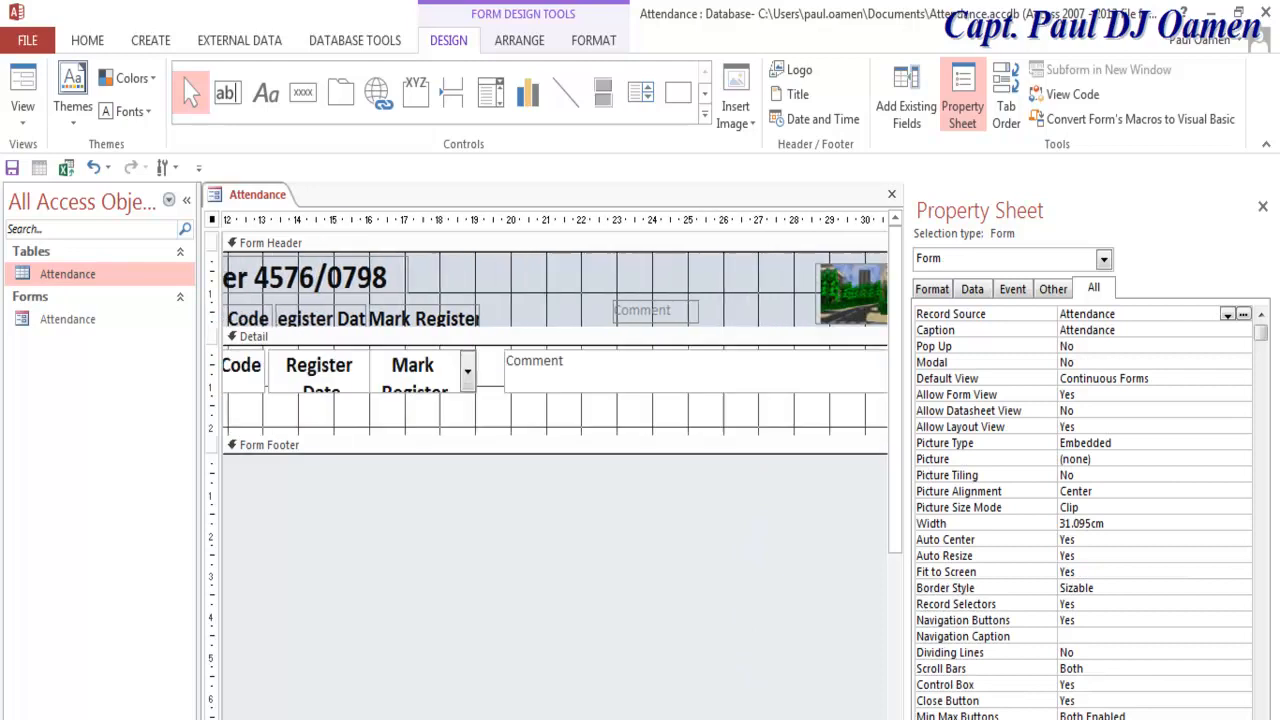
left_click(584, 378)
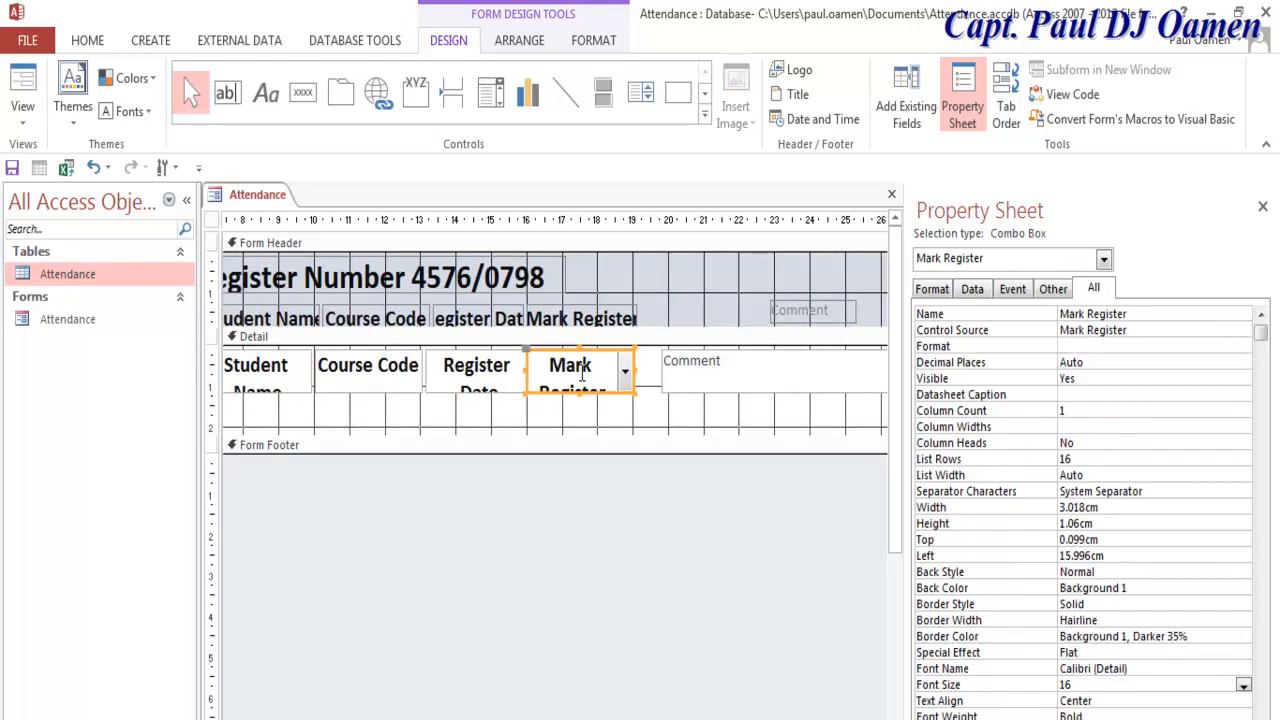
left_click_drag(627, 378, 655, 388)
left_click(615, 311)
left_click_drag(615, 303, 643, 303)
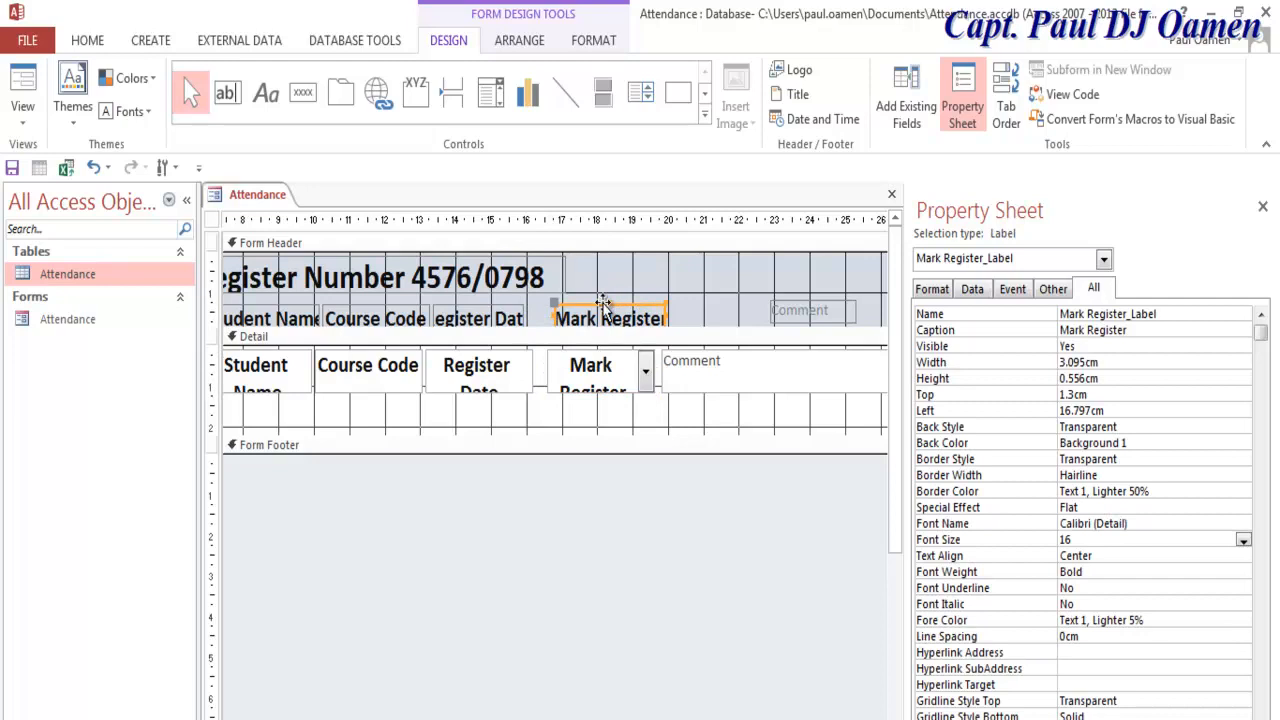
left_click(605, 315)
left_click(615, 372)
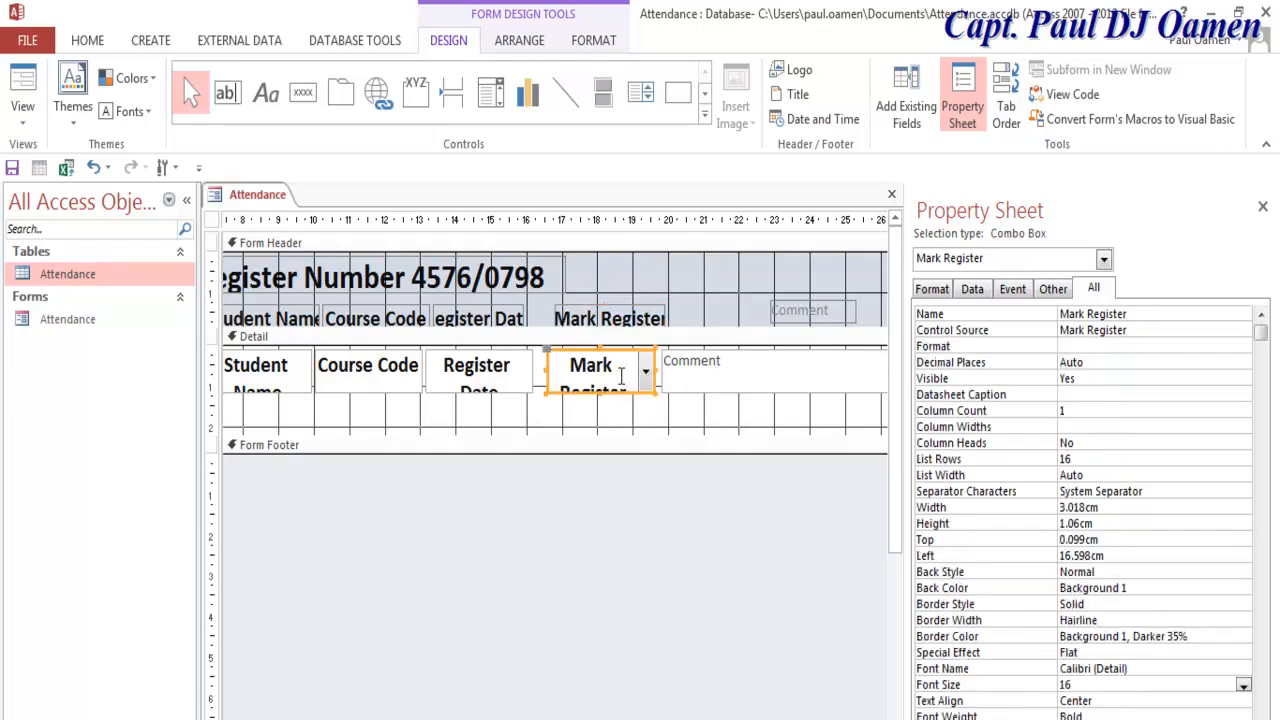
left_click(1020, 292)
left_click(968, 292)
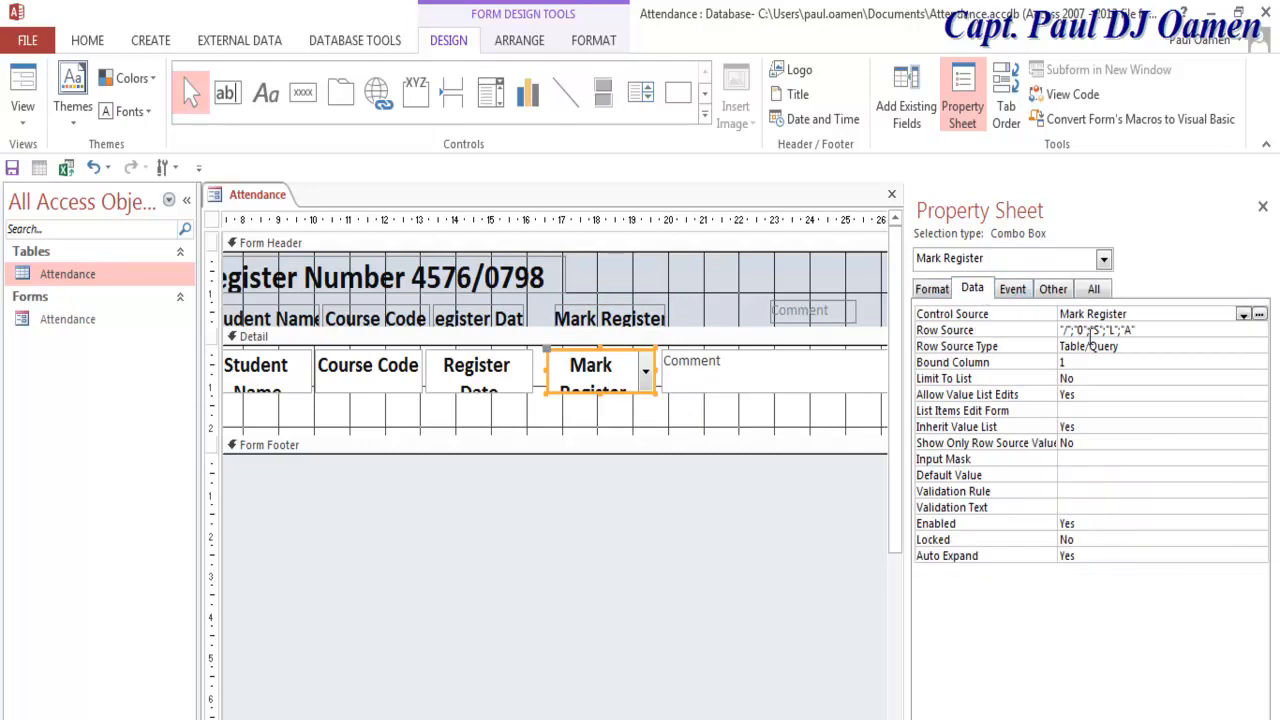
left_click(1144, 333)
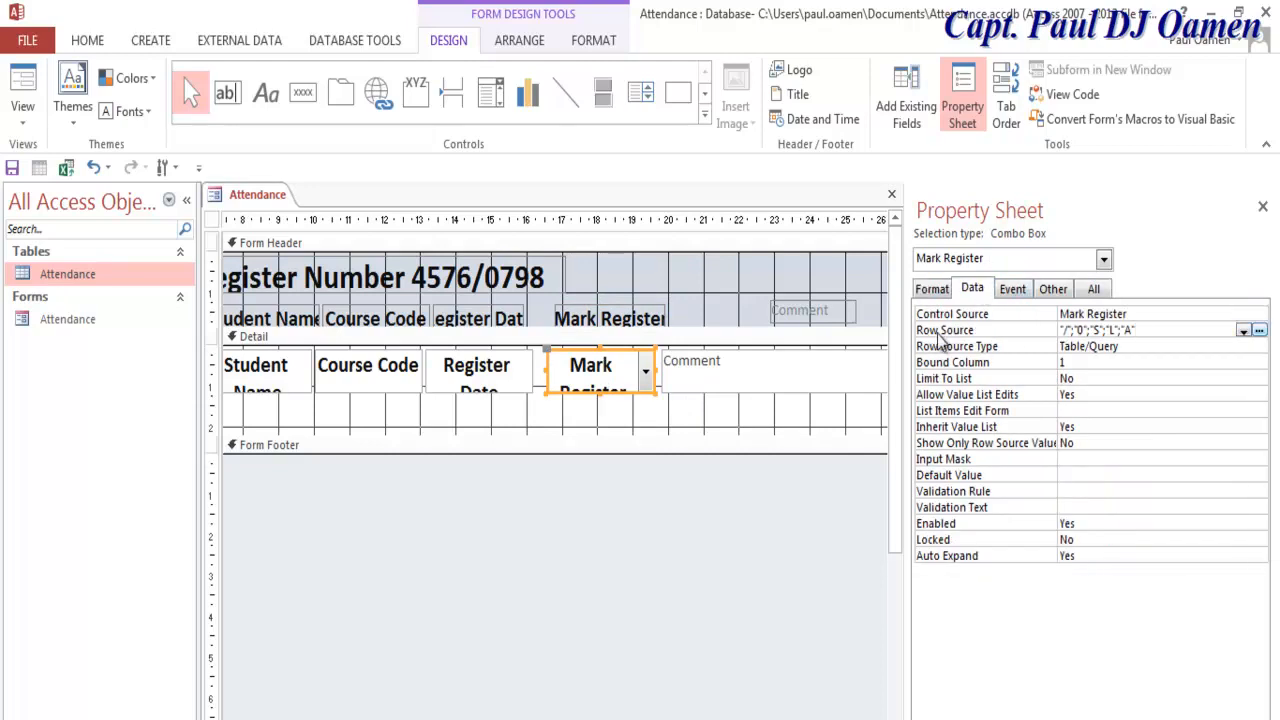
left_click_drag(1140, 333, 1056, 330)
key("ctrl+c")
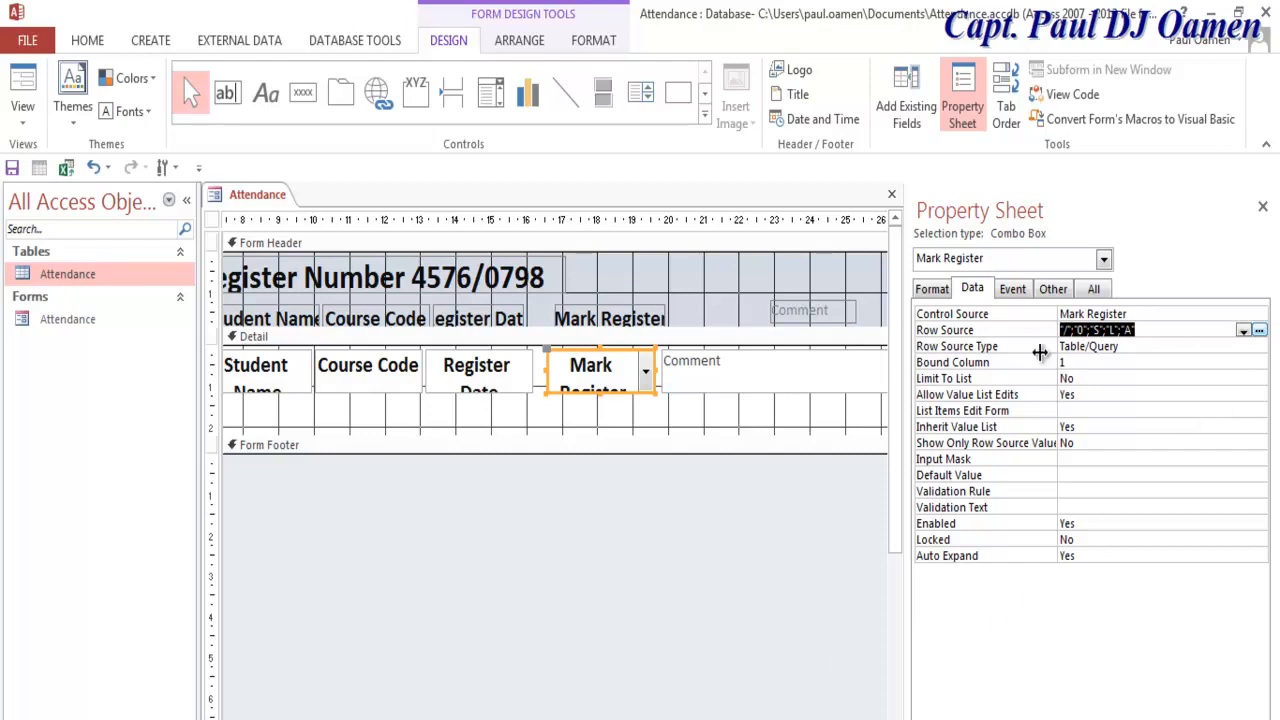
left_click(807, 371)
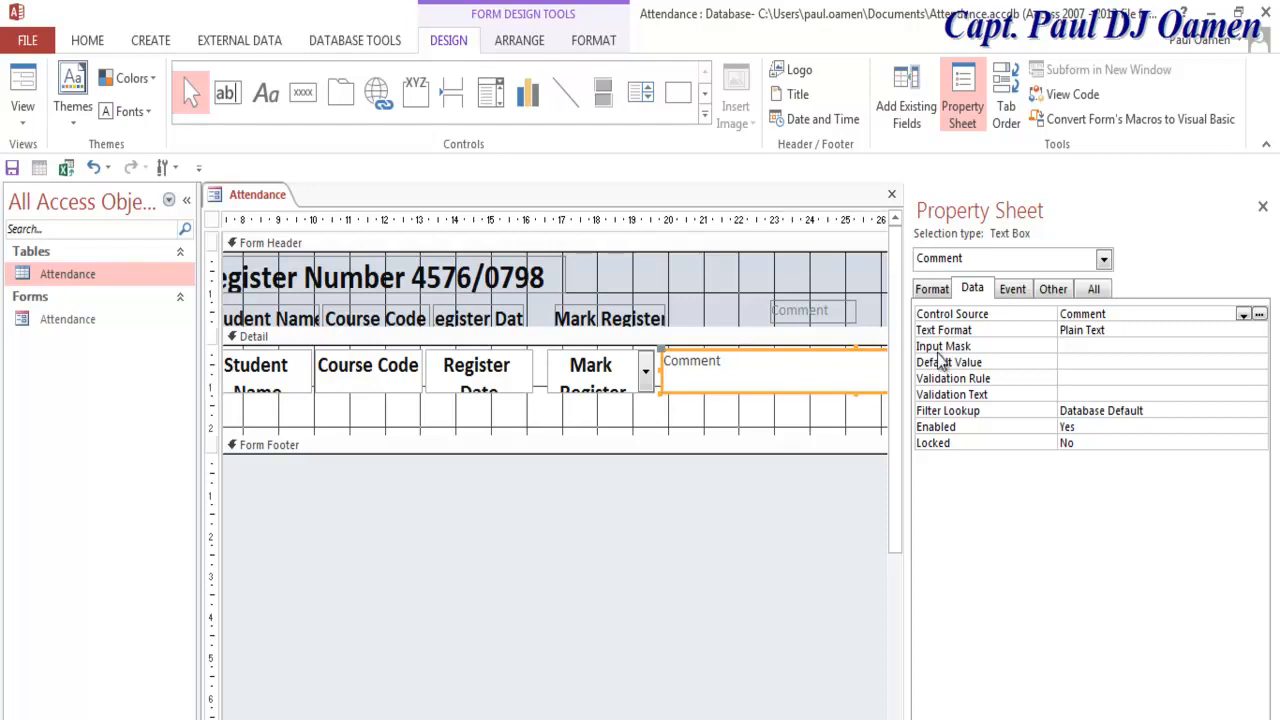
left_click(743, 361)
left_click_drag(743, 361, 665, 362)
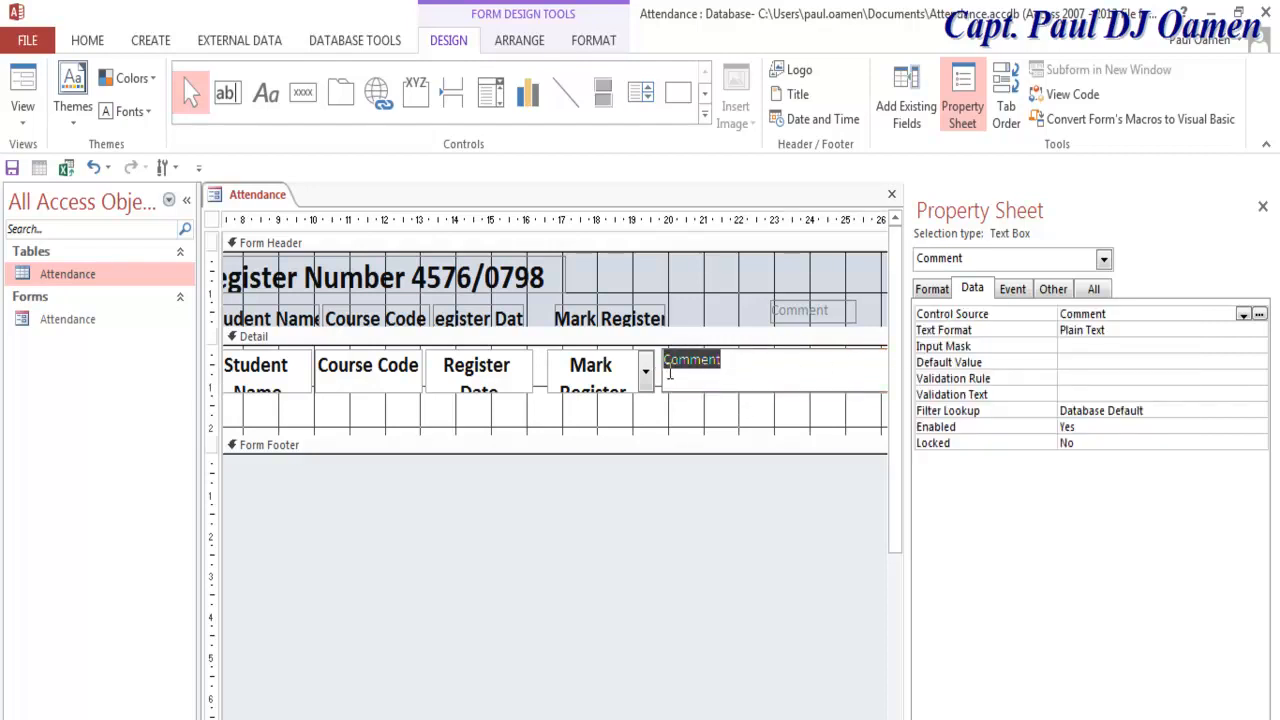
key("ctrl+v")
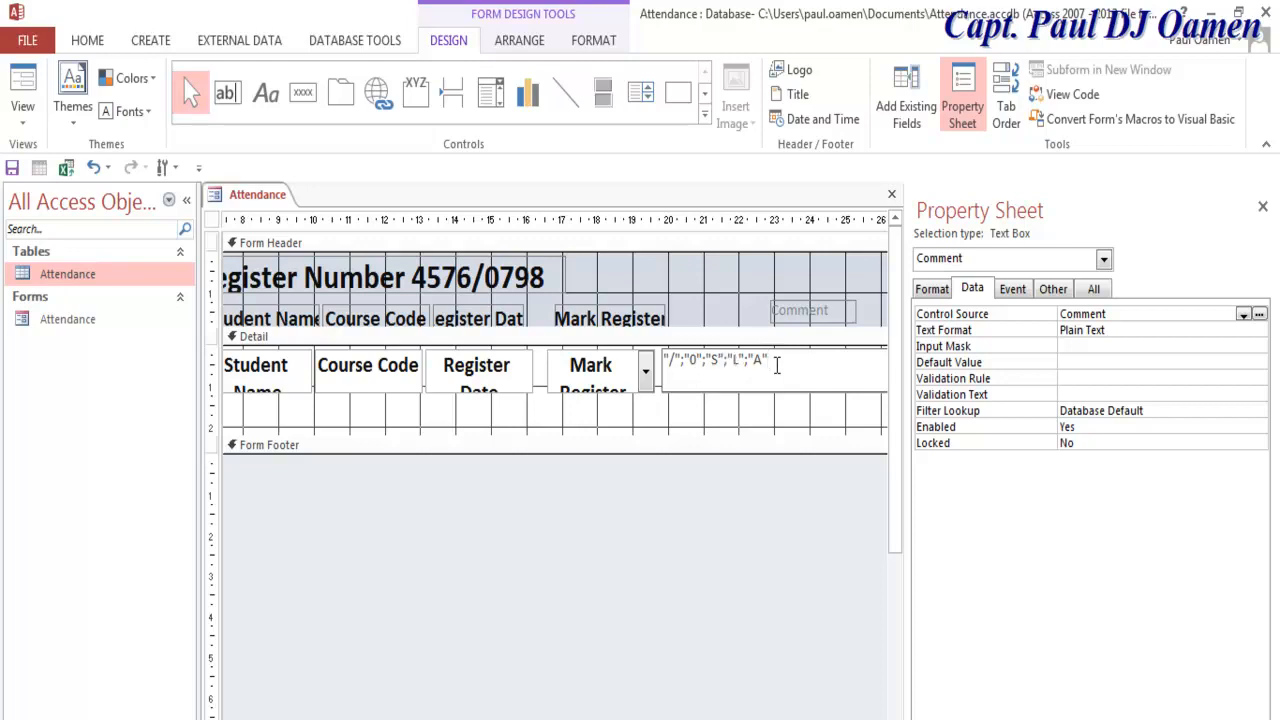
key("ctrl+z")
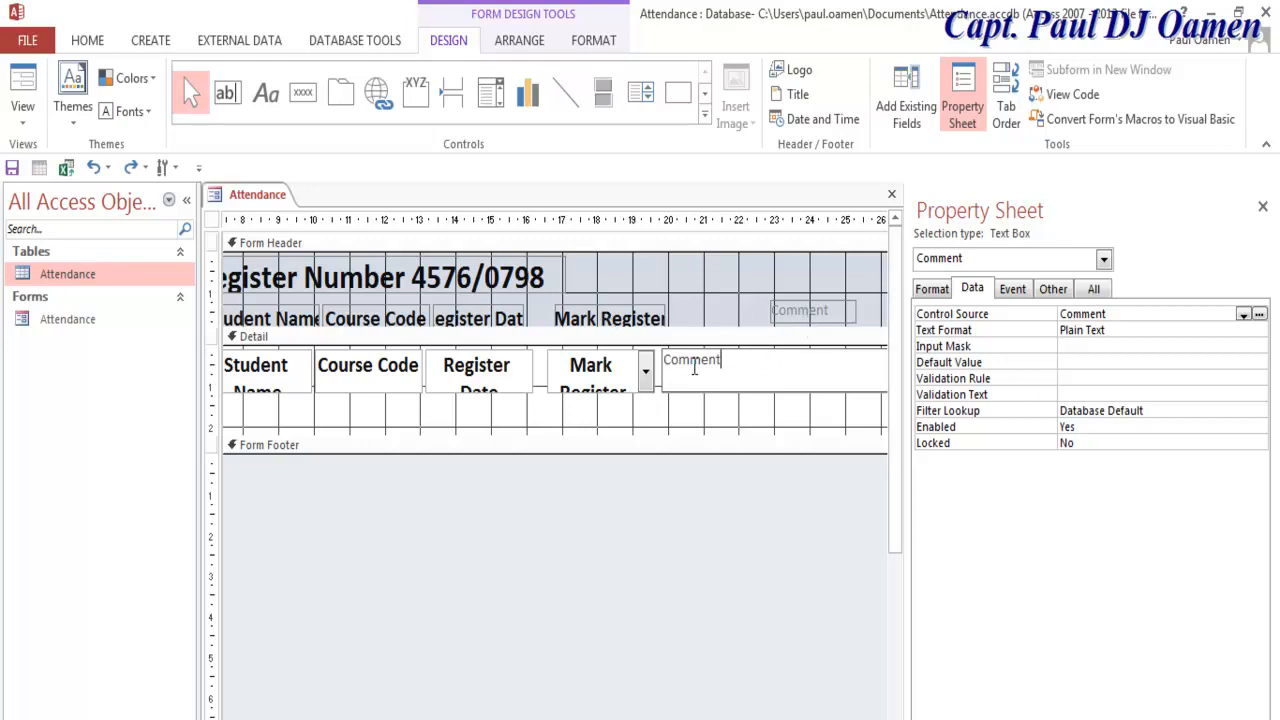
left_click(623, 388)
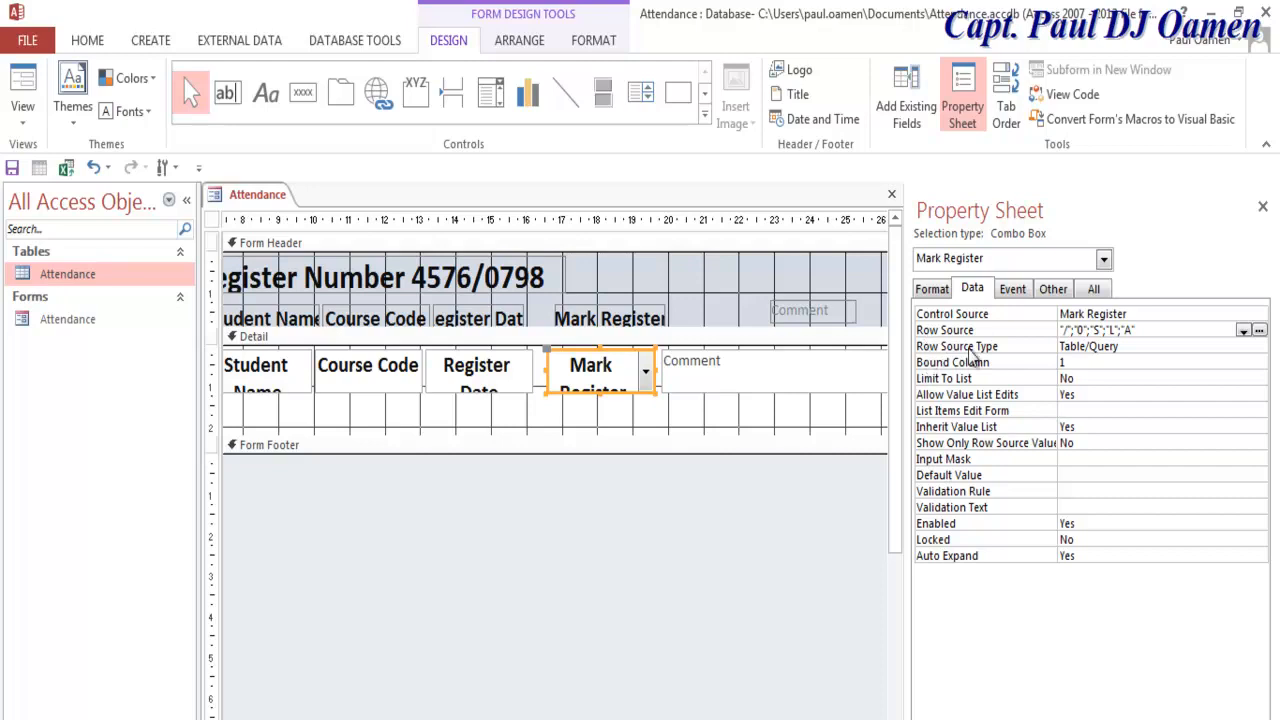
Step: Set the Mark Register combo box's Row Source Type to Value List
left_click(1169, 347)
left_click(1258, 346)
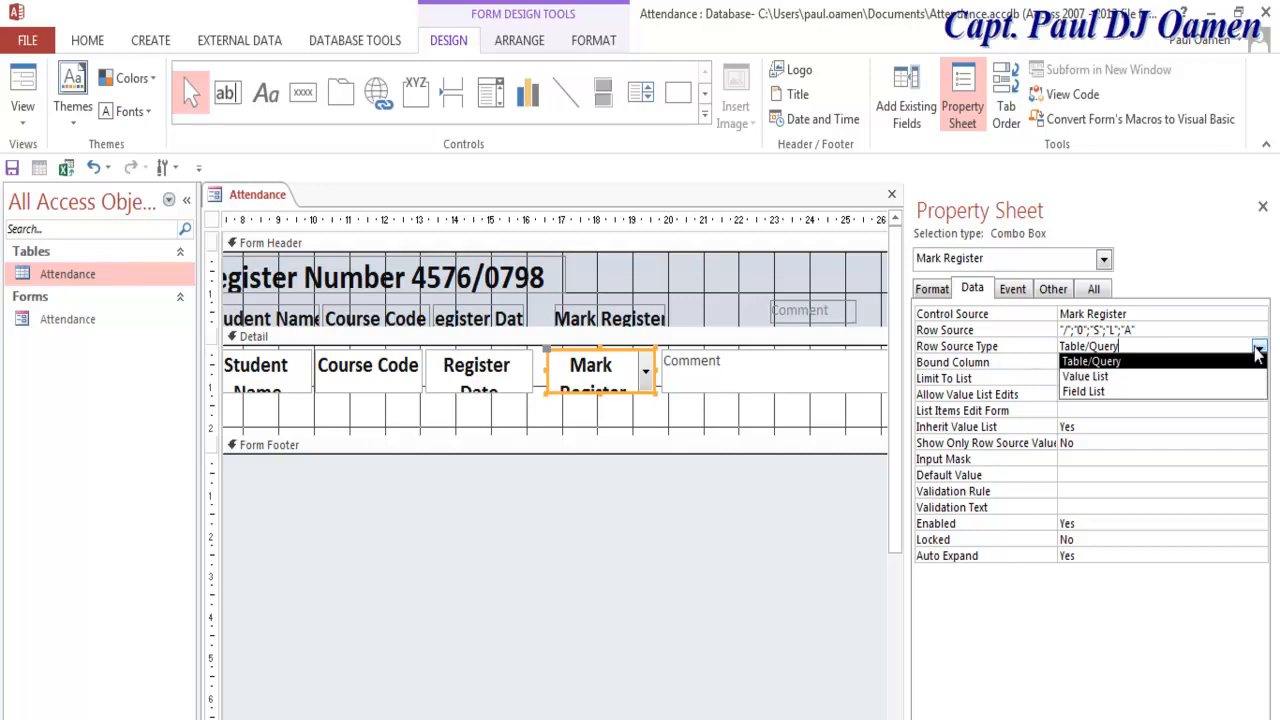
left_click(1108, 377)
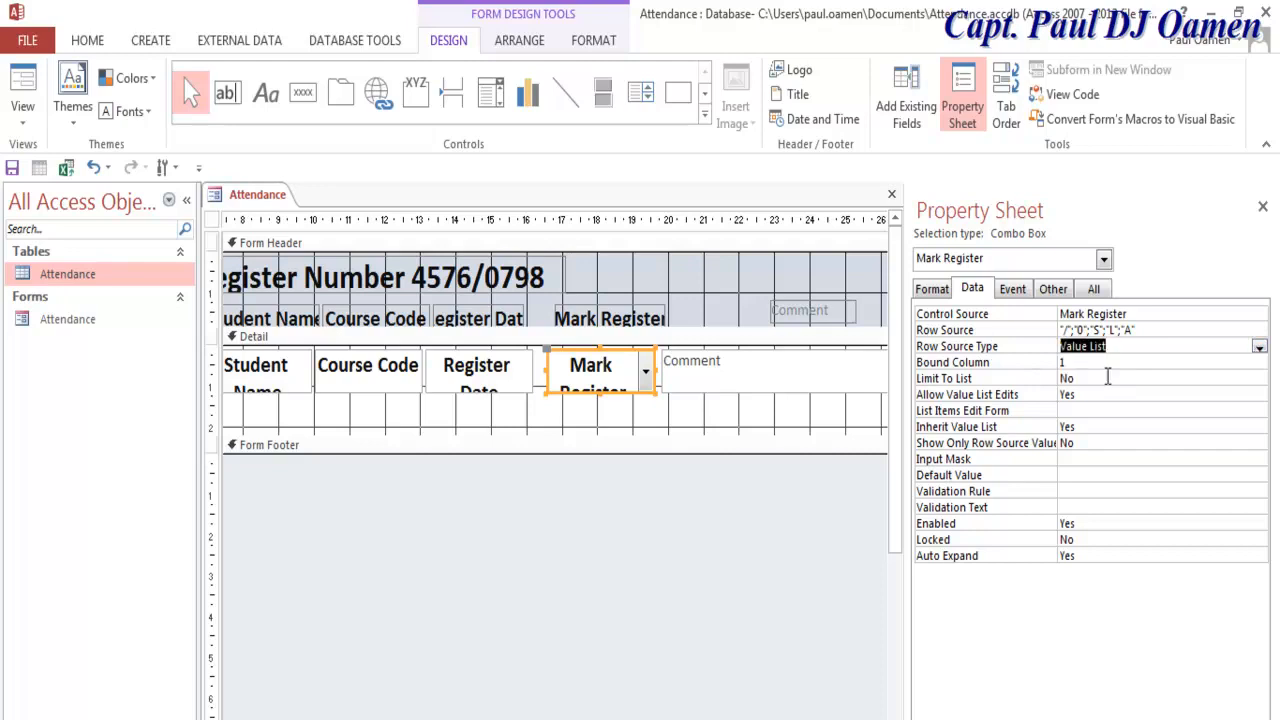
left_click(1125, 352)
Step: Preview the form in Form View, collapse the Navigation Pane, and return to Design View
right_click(216, 203)
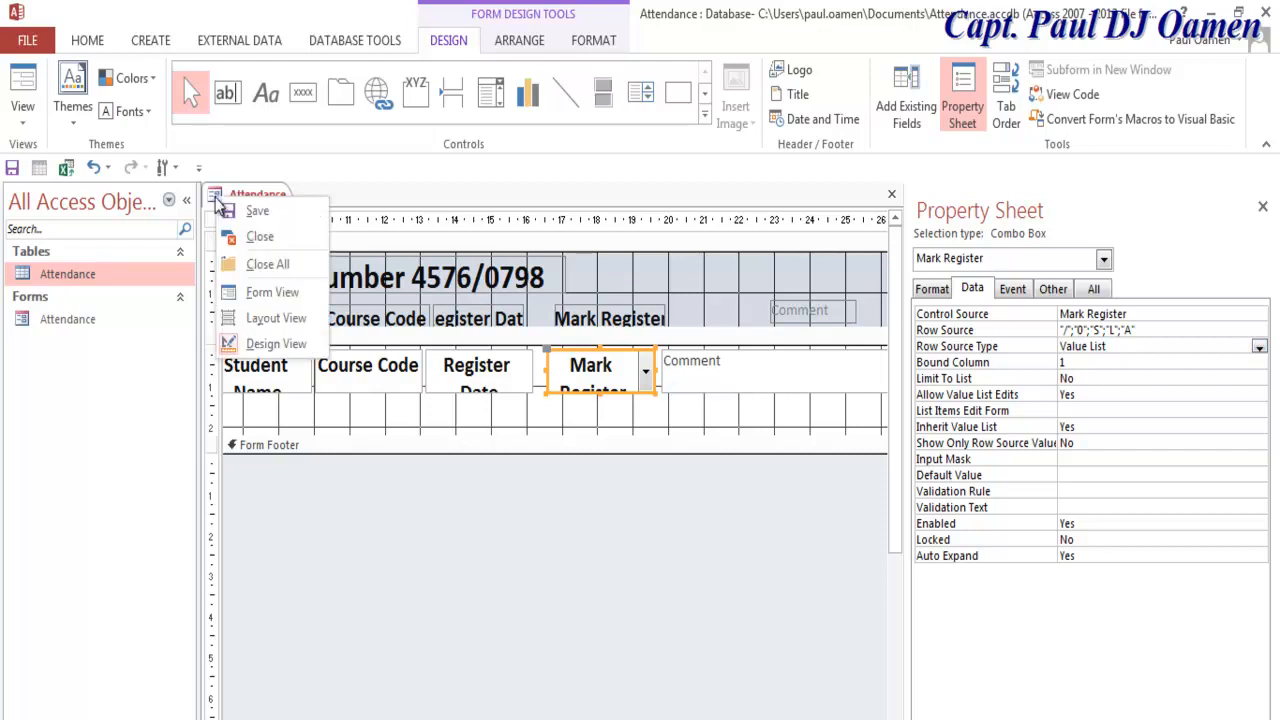
left_click(258, 292)
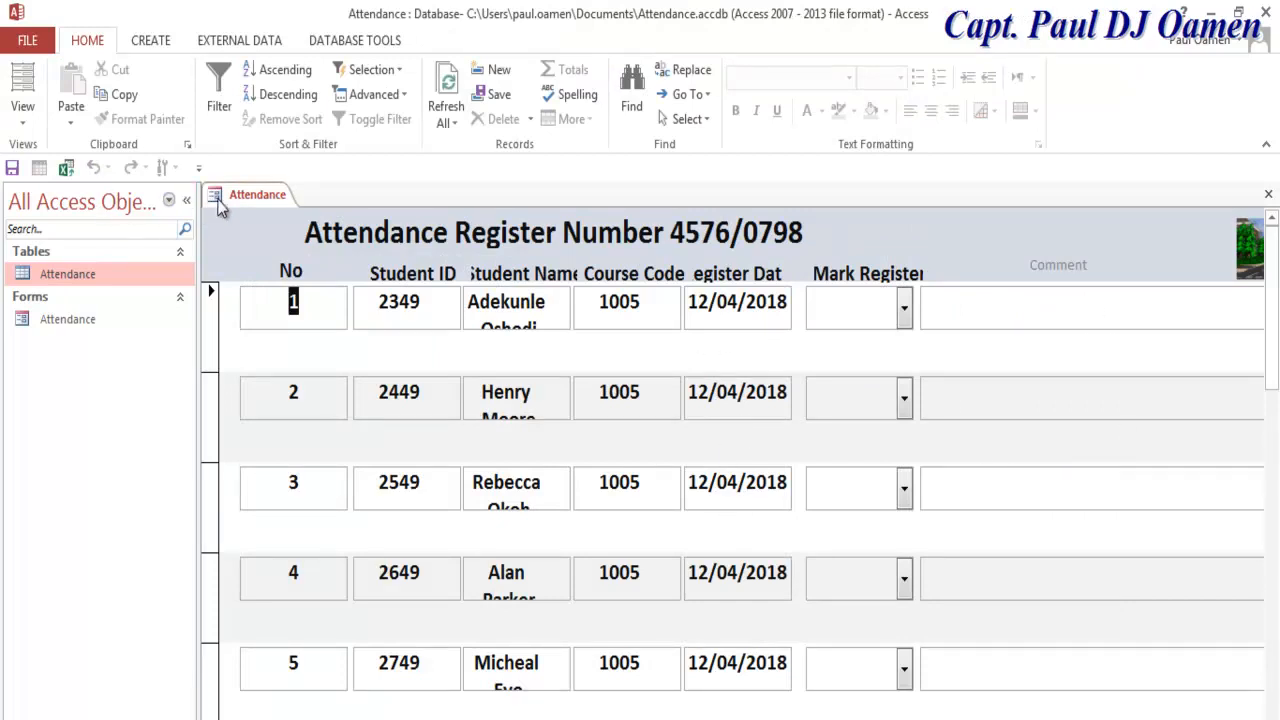
left_click(186, 200)
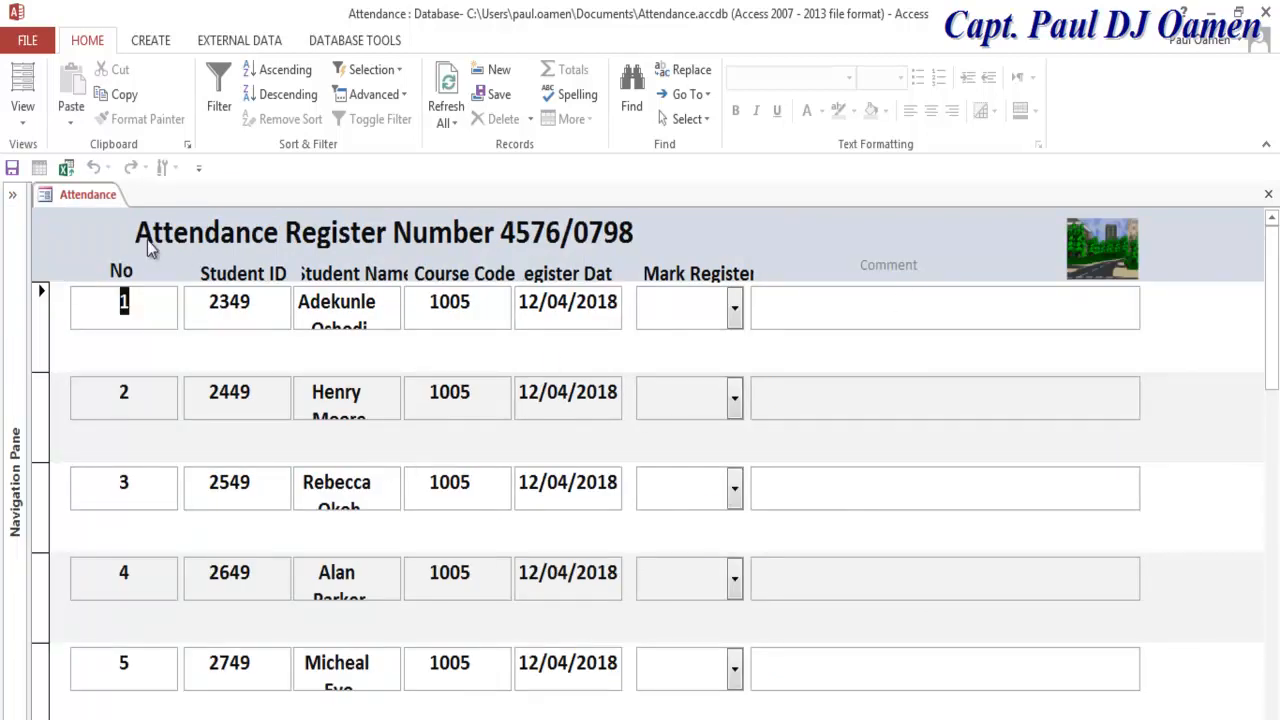
right_click(42, 197)
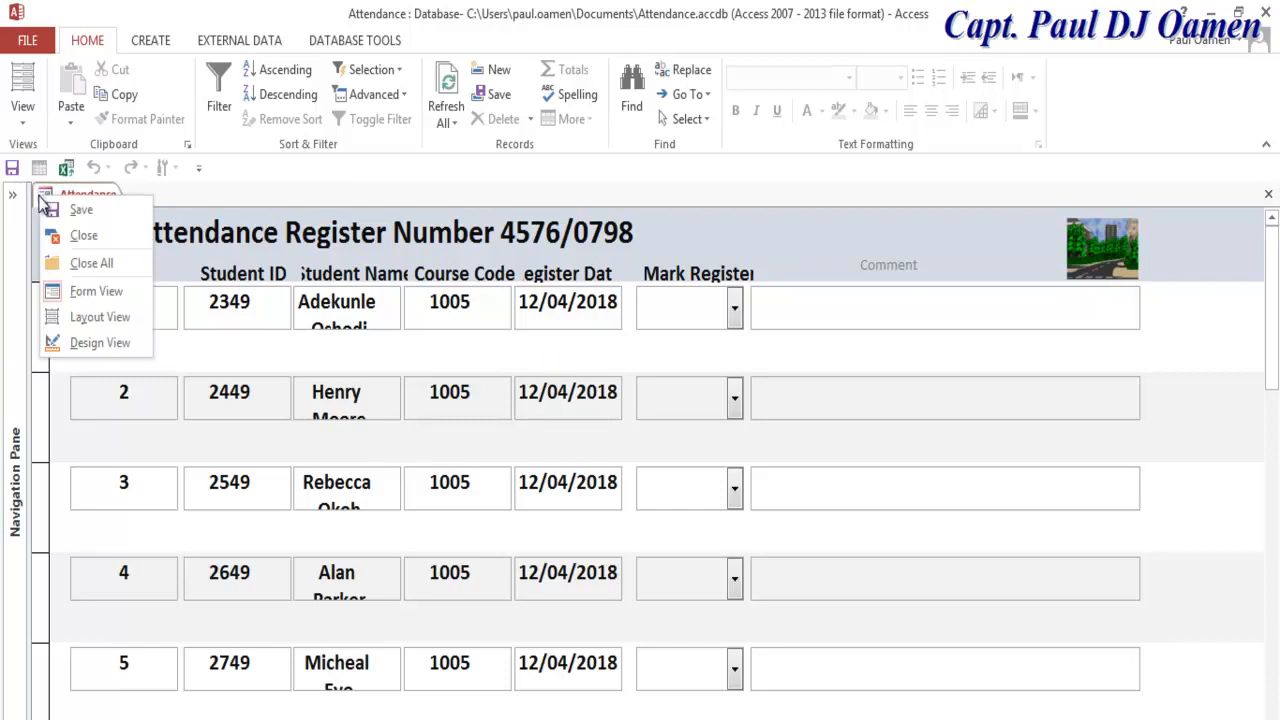
left_click(104, 343)
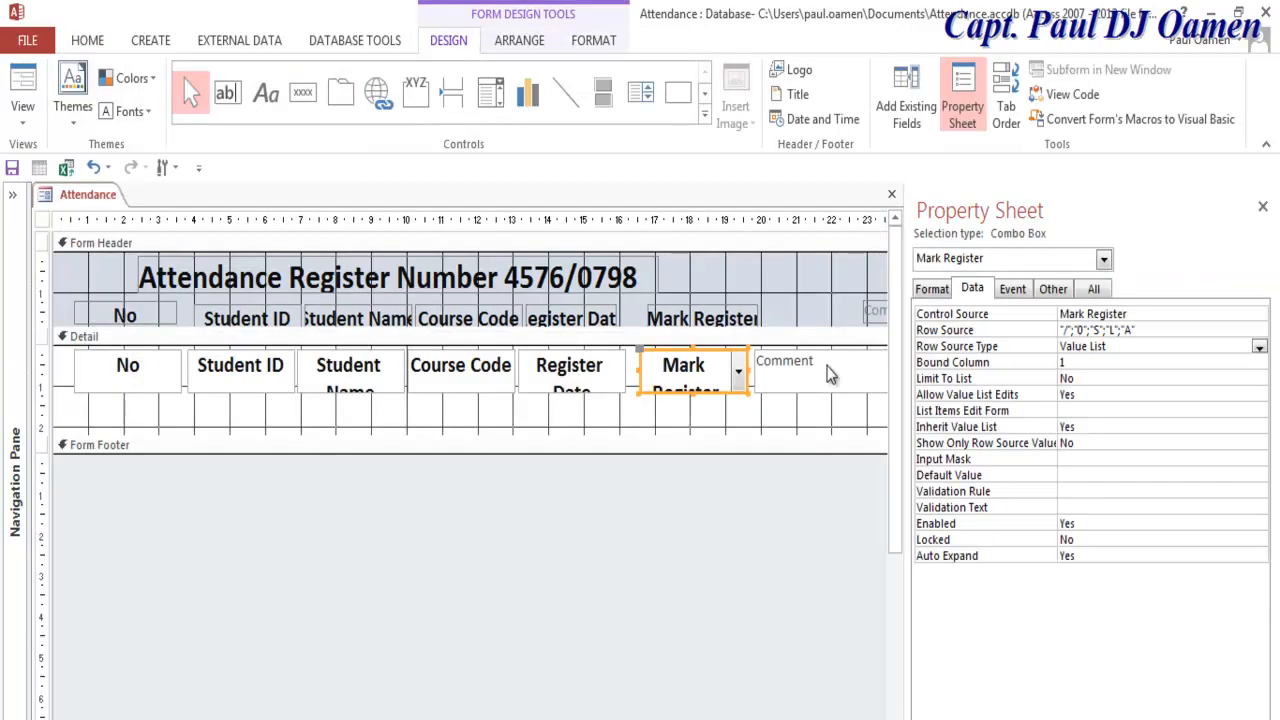
Step: Drag the Detail section's bottom edge up and show the Attendance form in Form View
left_click(1262, 206)
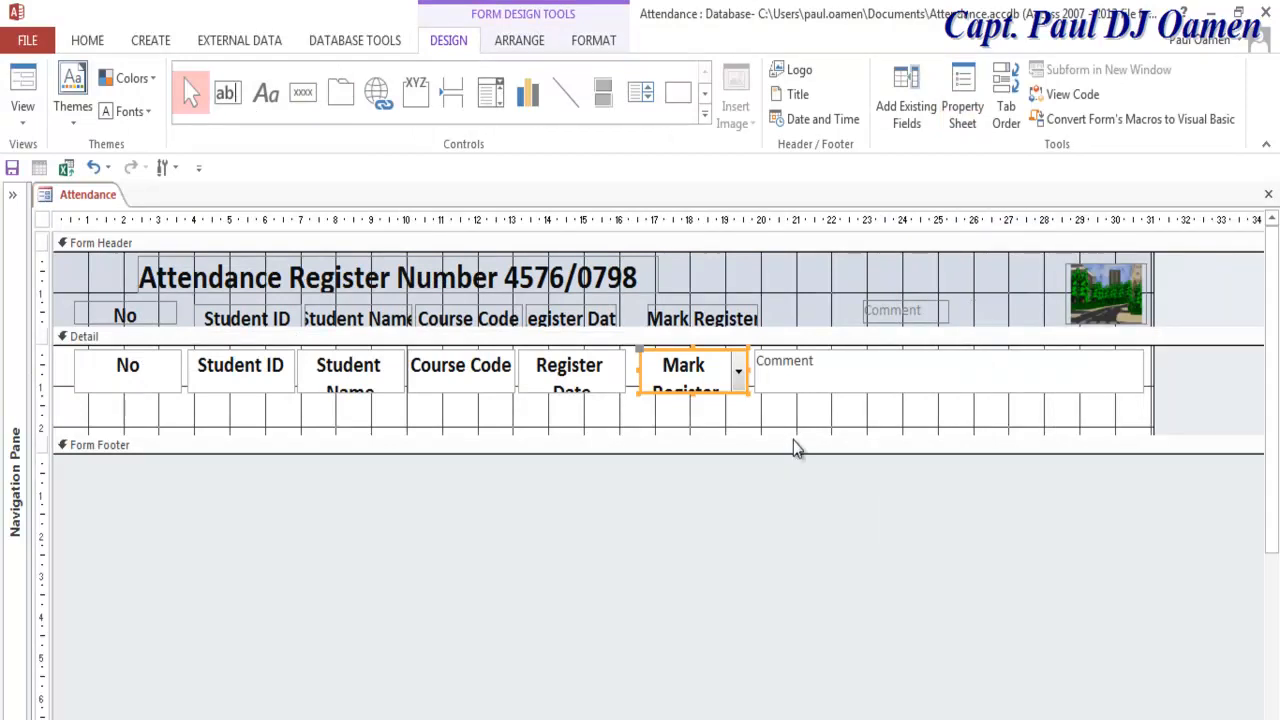
left_click_drag(797, 434, 801, 397)
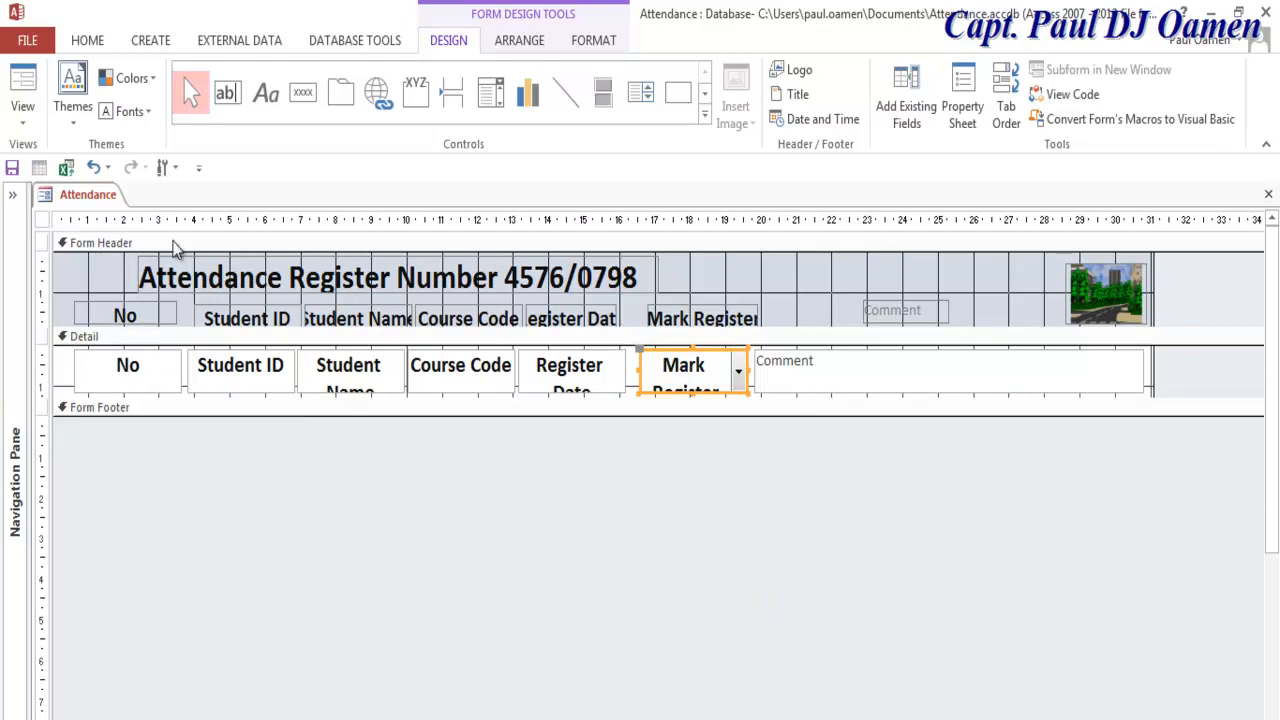
right_click(50, 196)
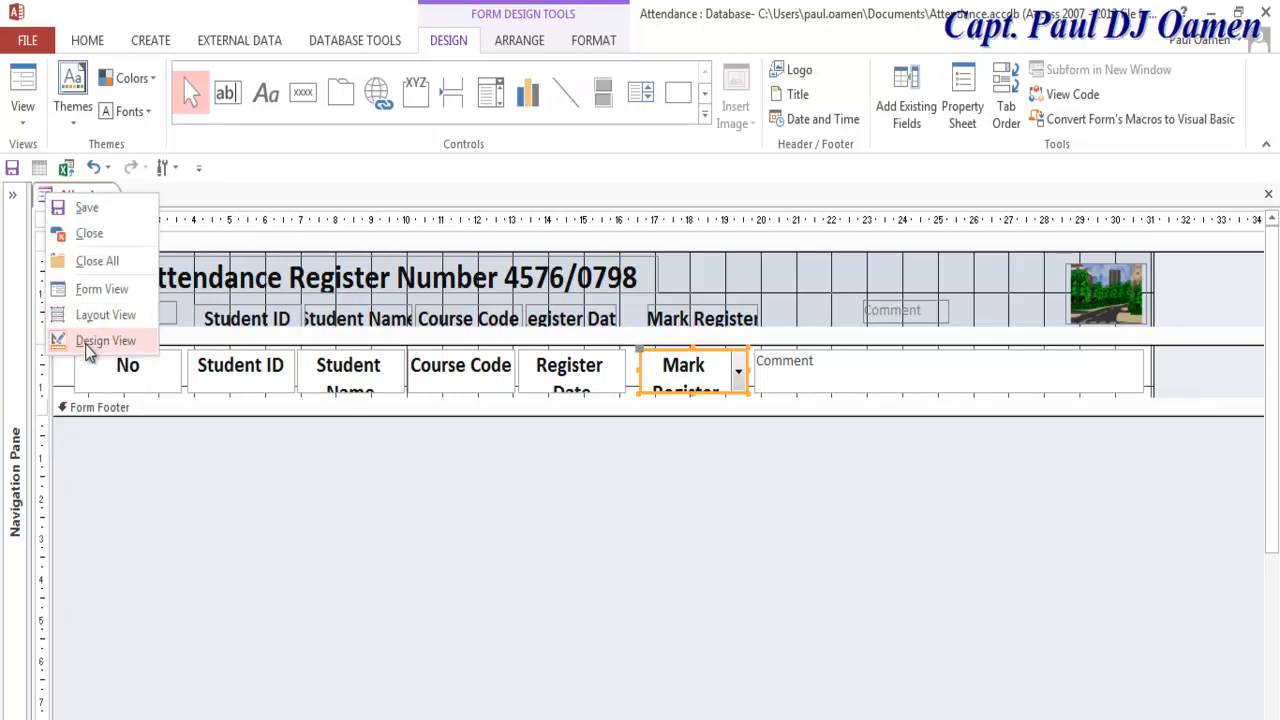
left_click(100, 289)
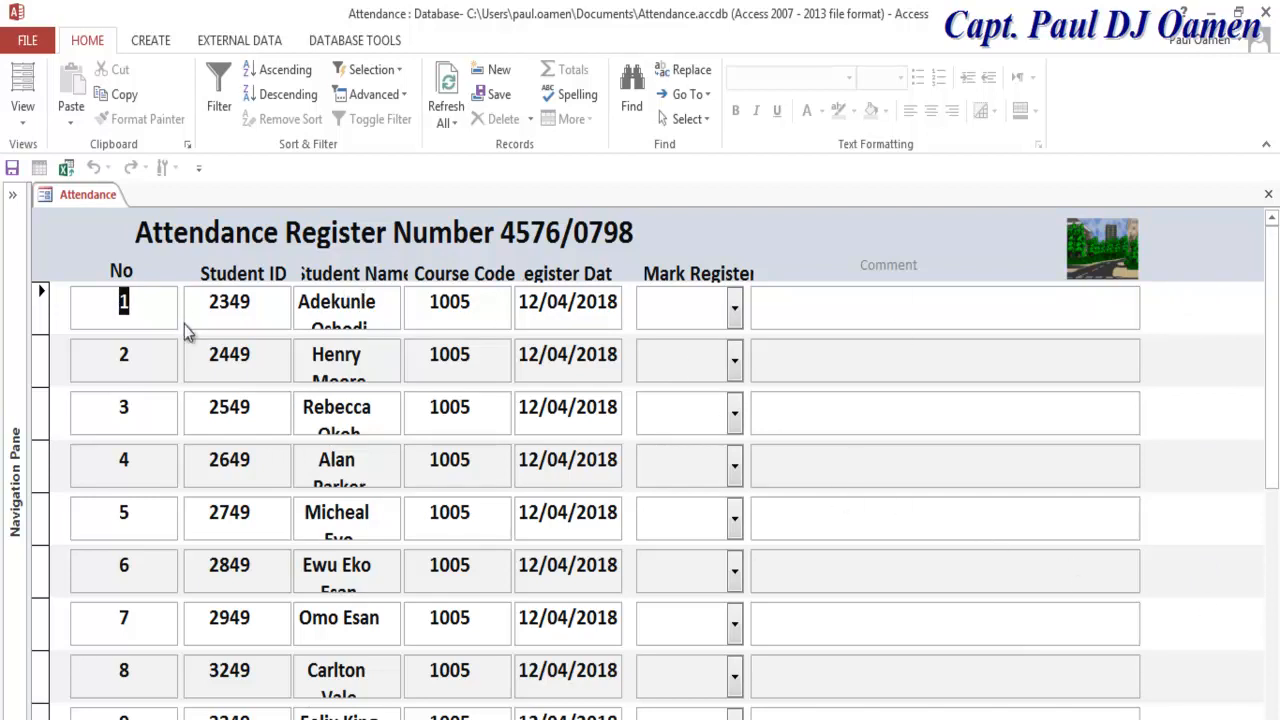
Step: Cancel closing the form, then reopen Attendance1 in Form View via Design View
left_click(1267, 194)
left_click(726, 462)
left_click(44, 194)
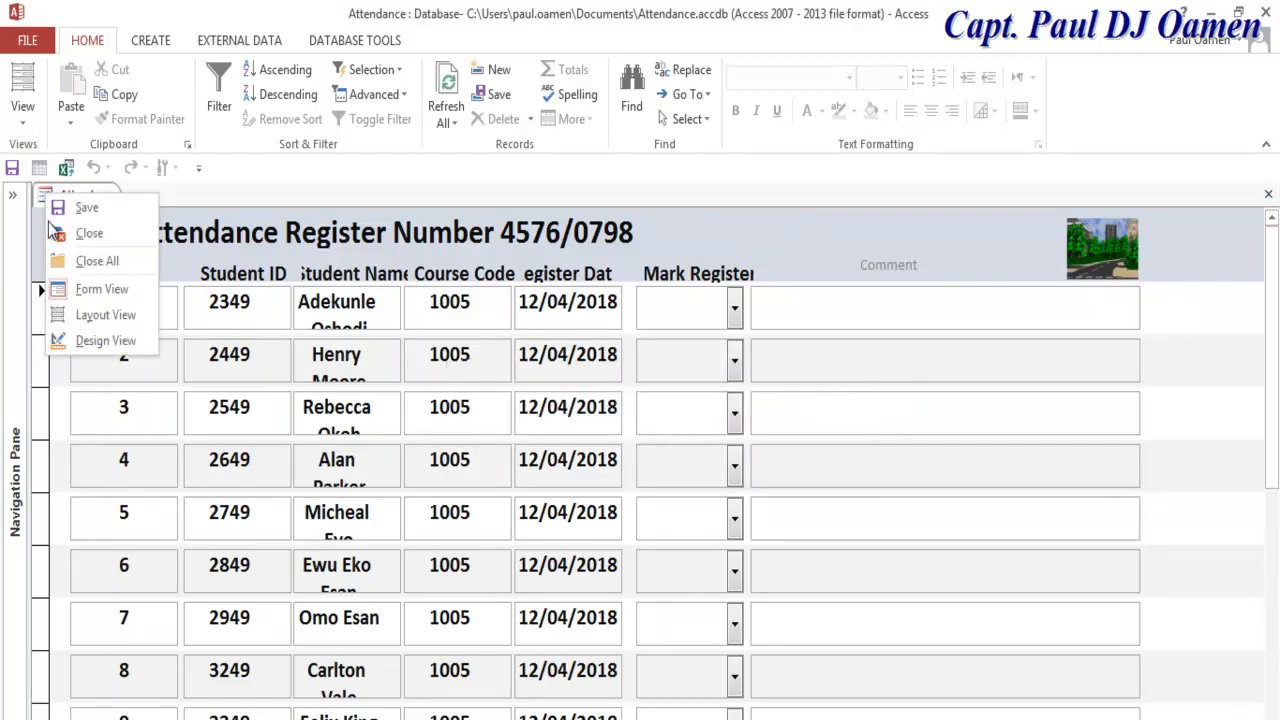
left_click(100, 340)
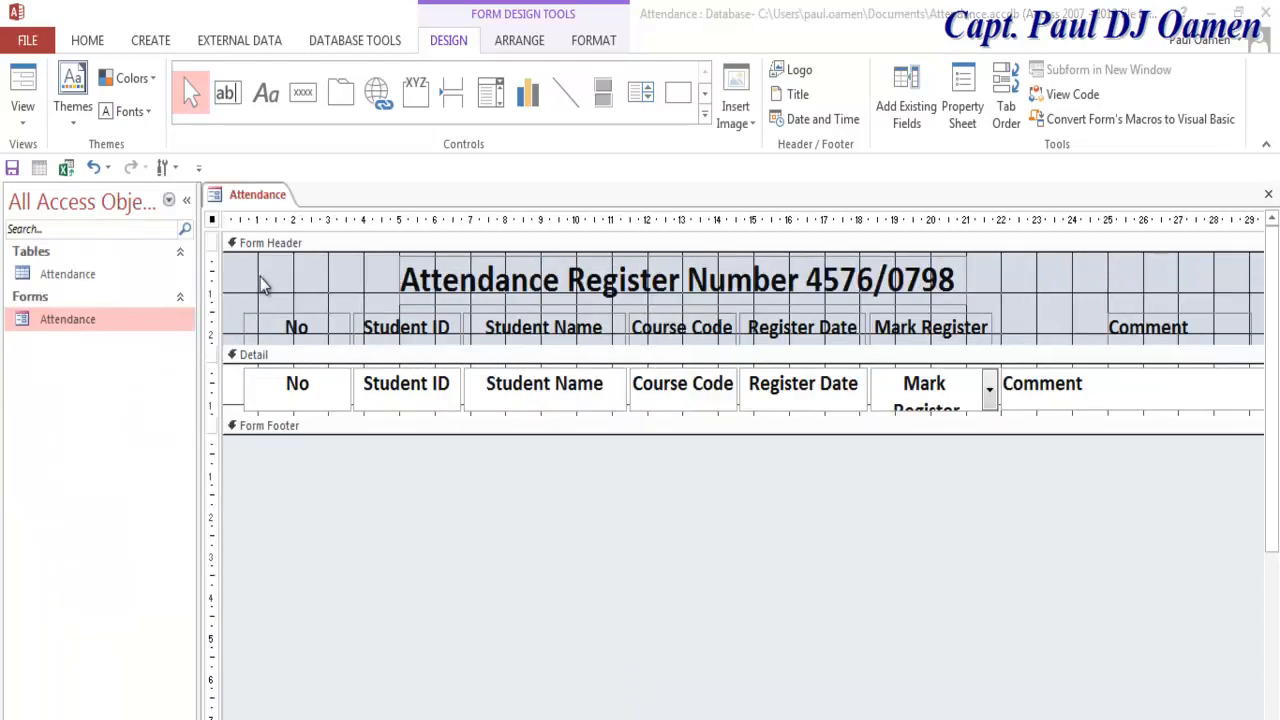
right_click(213, 196)
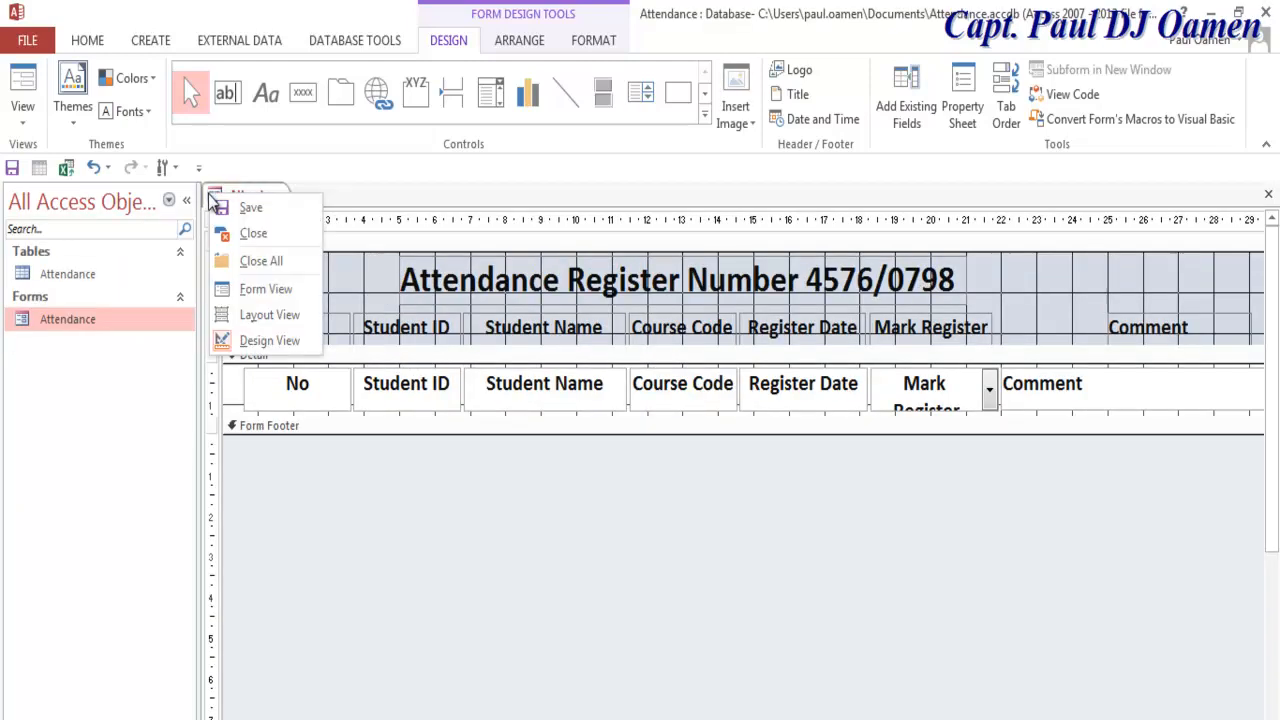
left_click(255, 289)
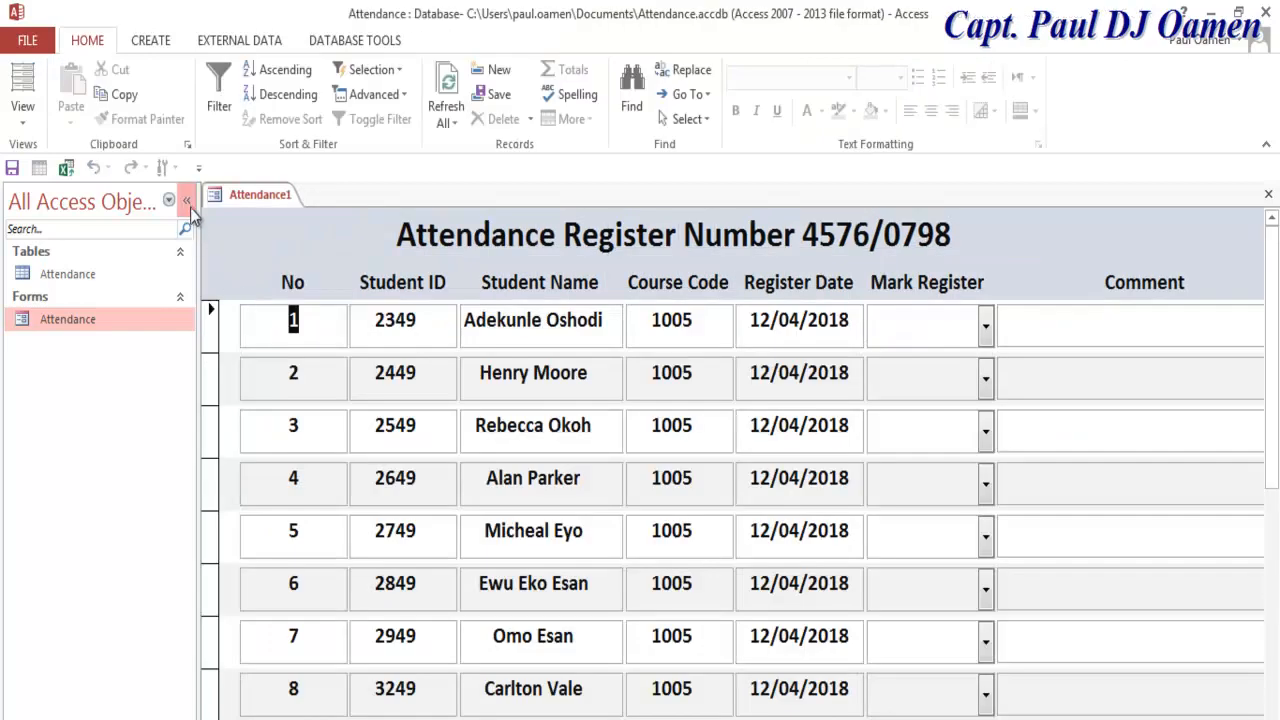
Step: Enter Mark Register values / for record 1 and 0 for record 2, then switch to Design View
left_click(187, 201)
left_click(816, 326)
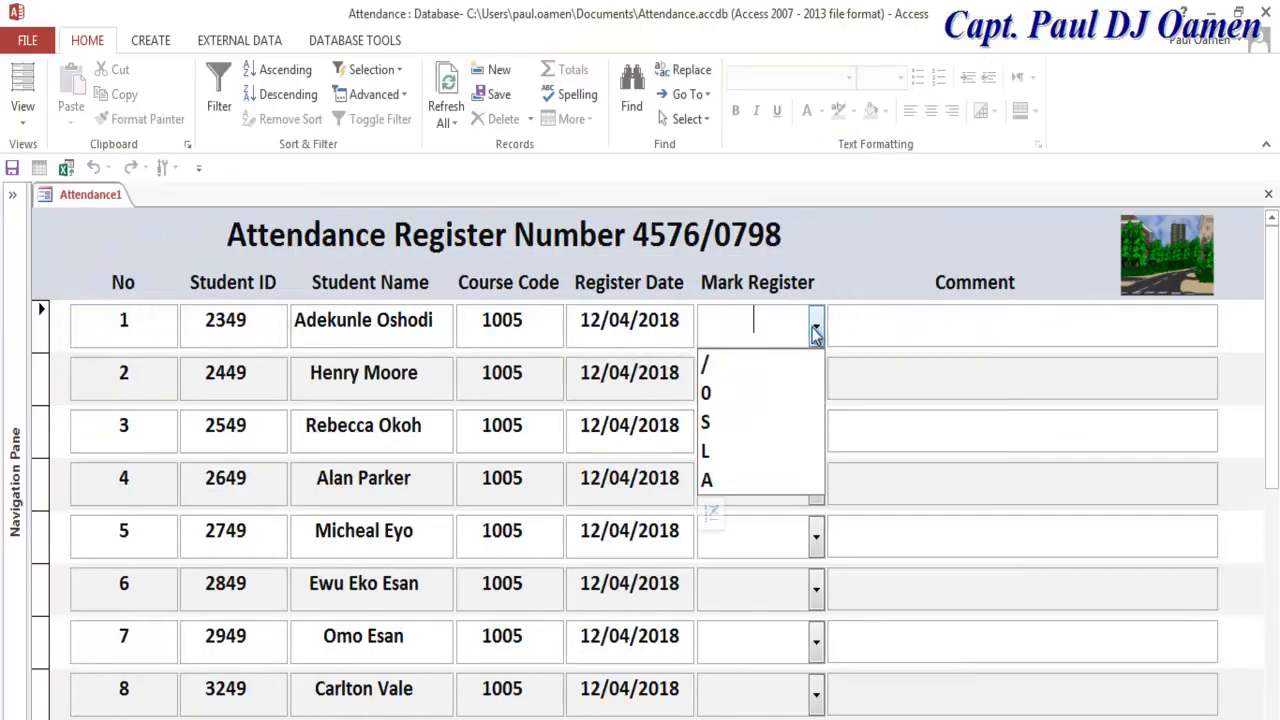
left_click(772, 370)
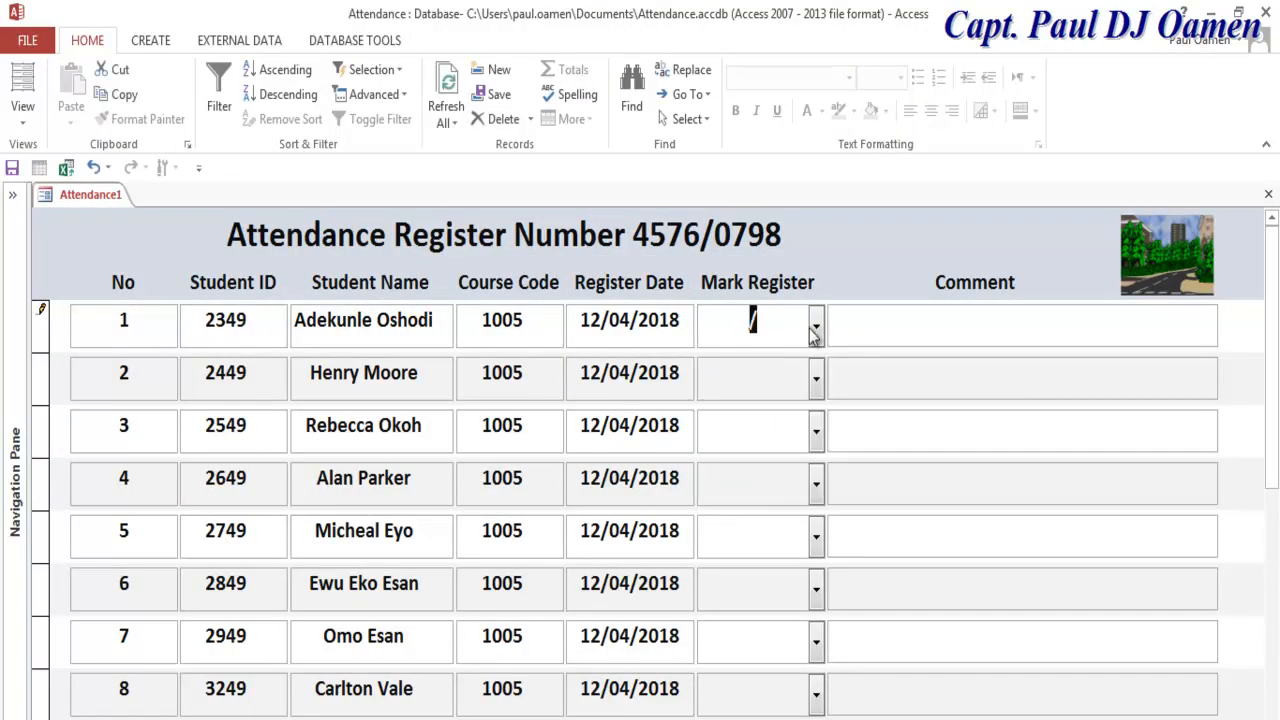
left_click(816, 378)
left_click(778, 447)
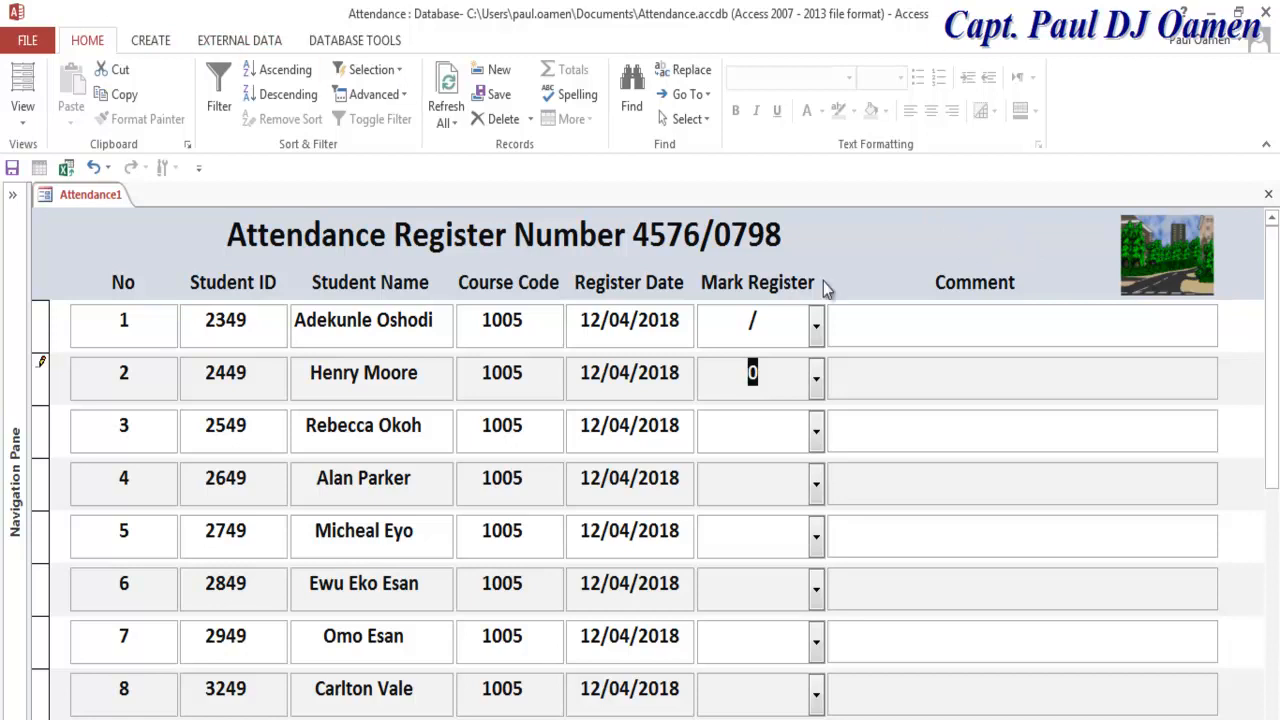
right_click(49, 194)
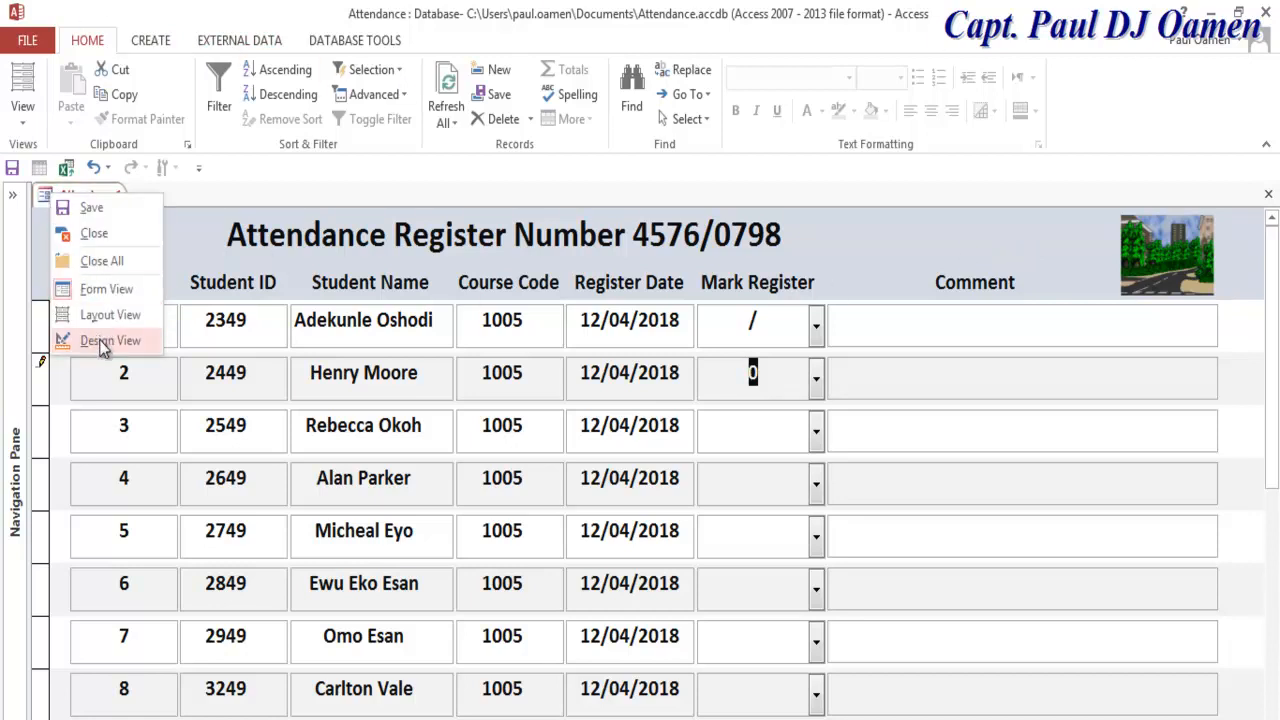
left_click(102, 341)
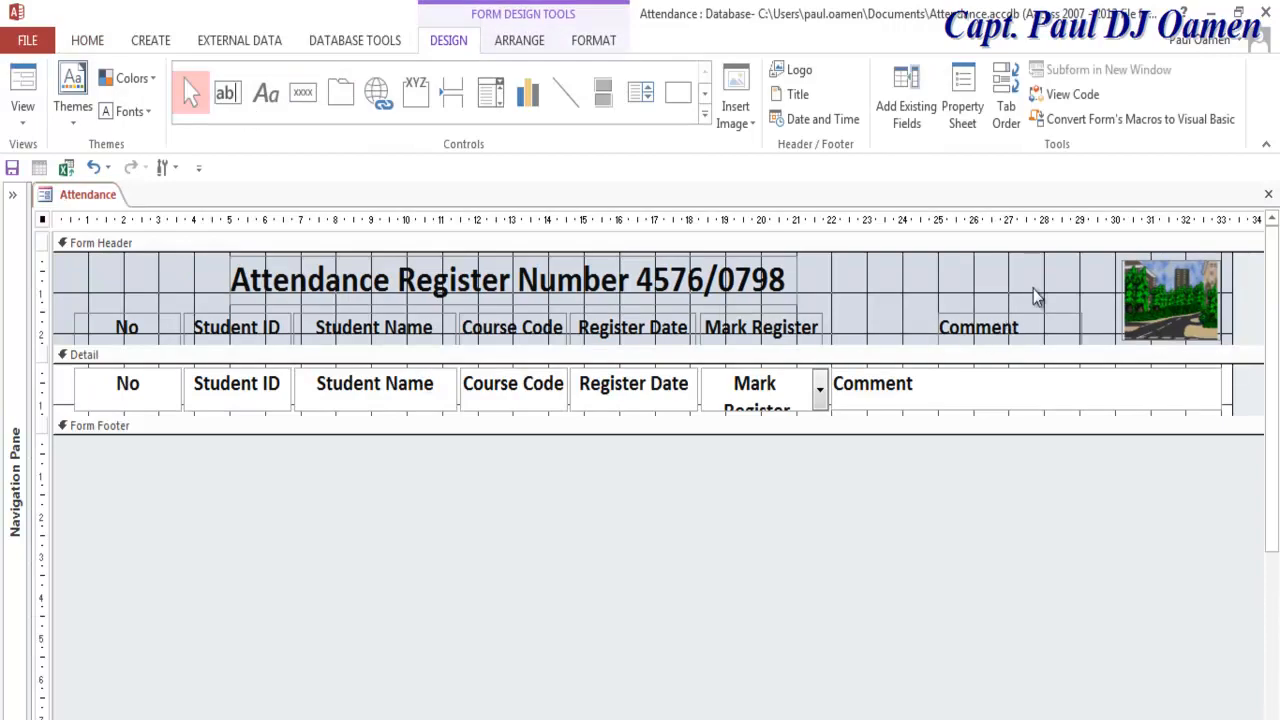
Step: Build a click event for the Attendance form header, opening FormHeader_Click in the VBA editor
right_click(1033, 289)
left_click(987, 291)
right_click(986, 287)
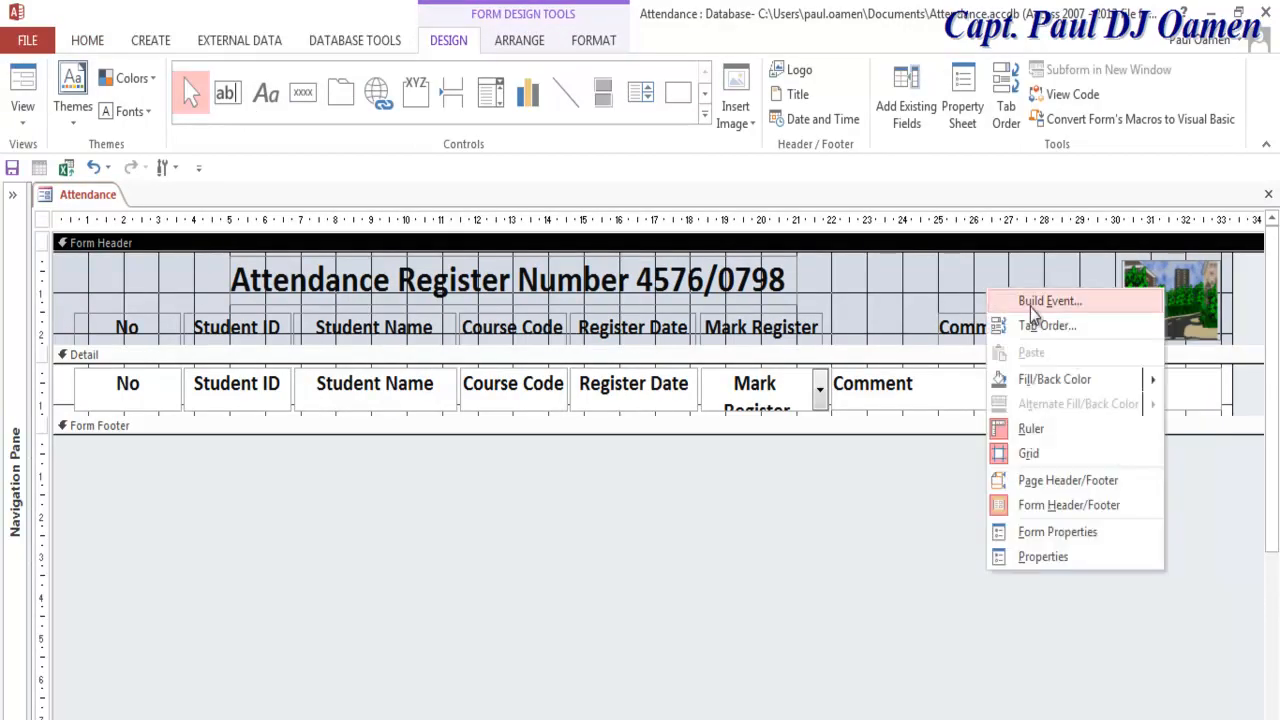
left_click(1035, 301)
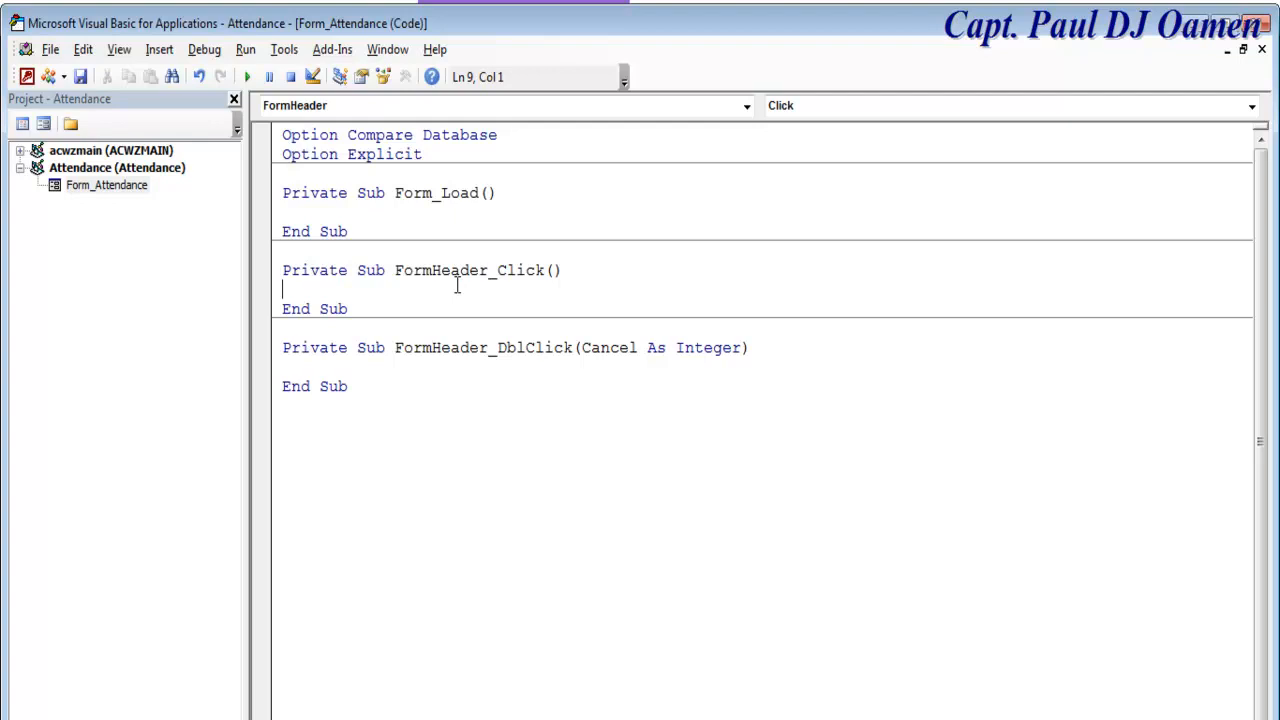
Step: Write DoCmd.ShowToolbar "Ribbon", acToolbarYes inside FormHeader_Click
type("DoCmd.")
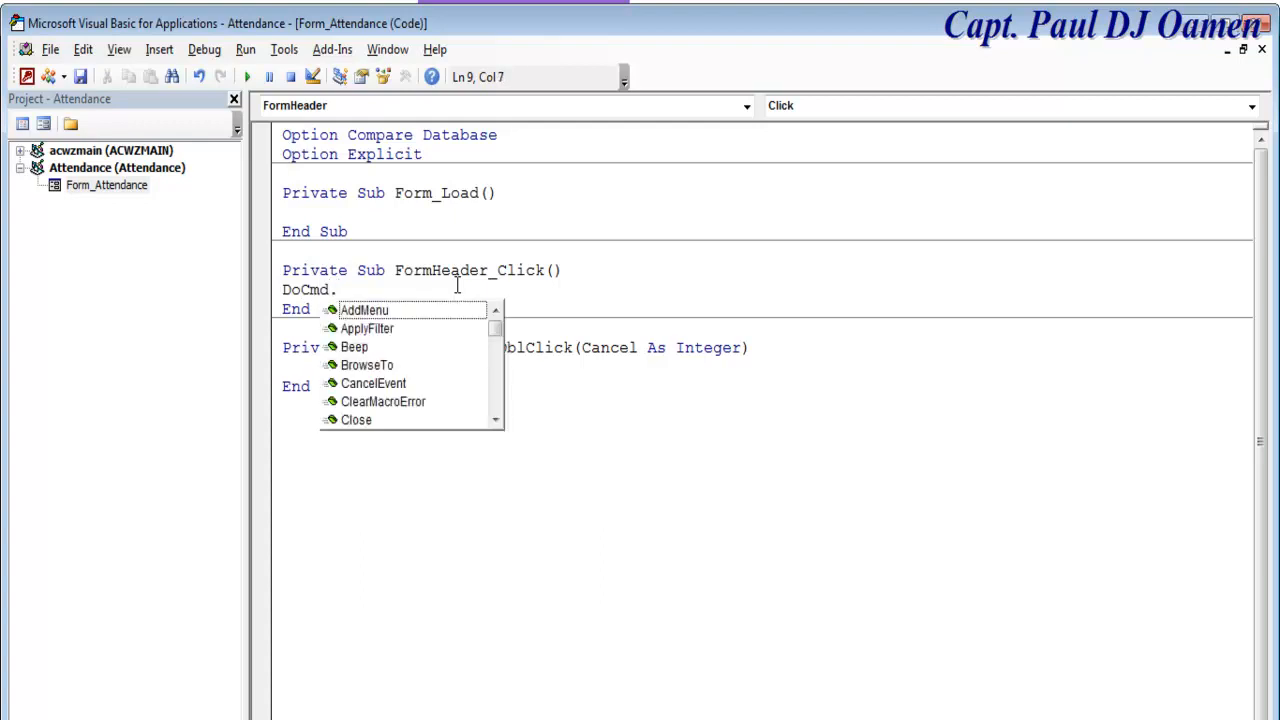
type("s")
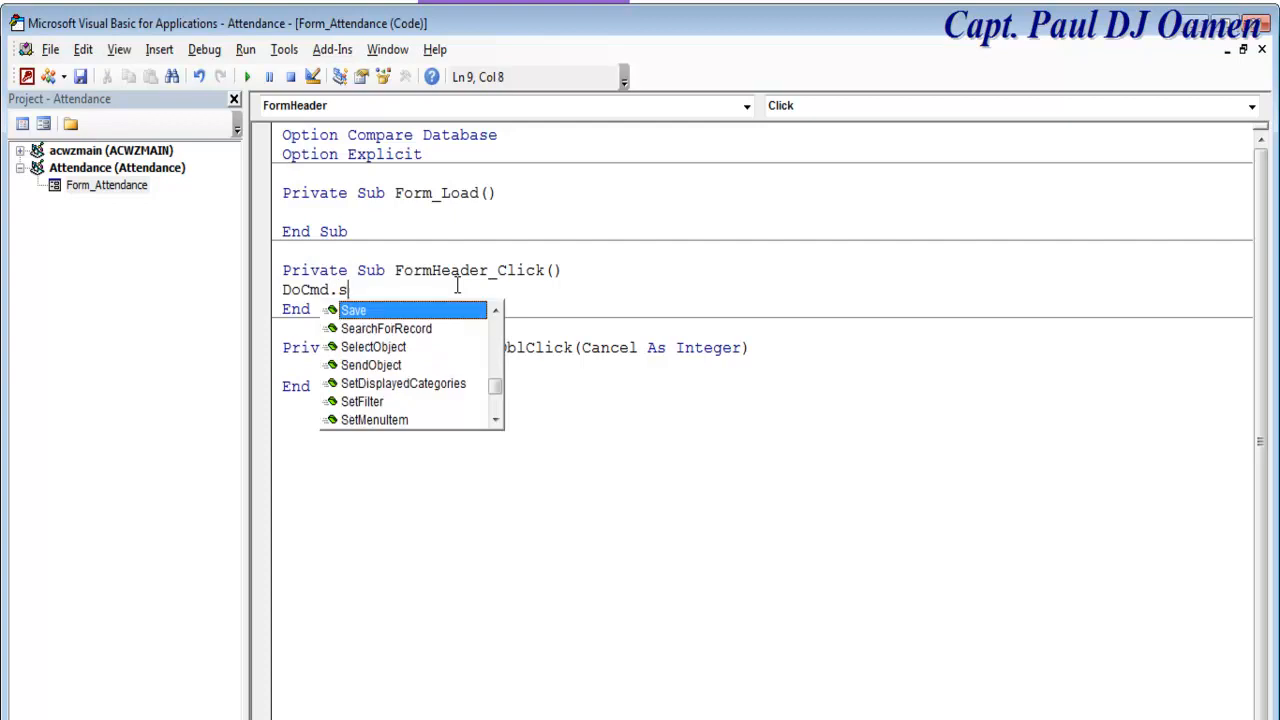
type("h")
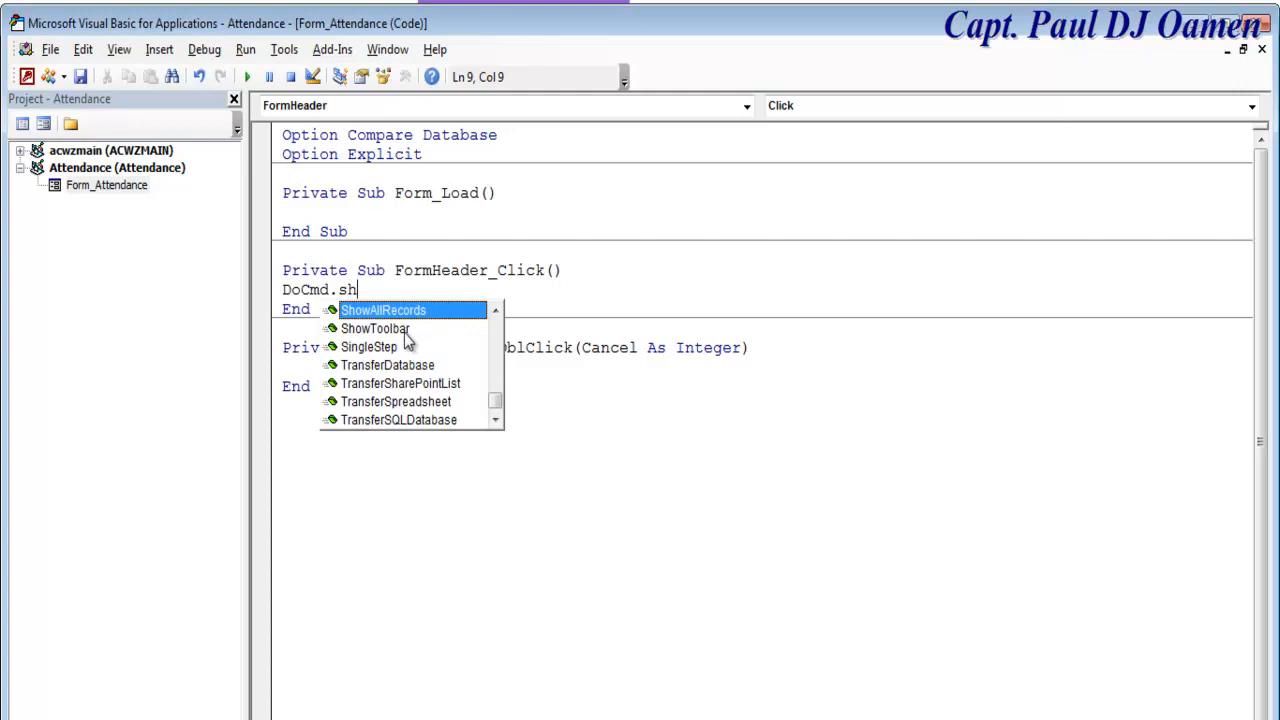
double_click(390, 329)
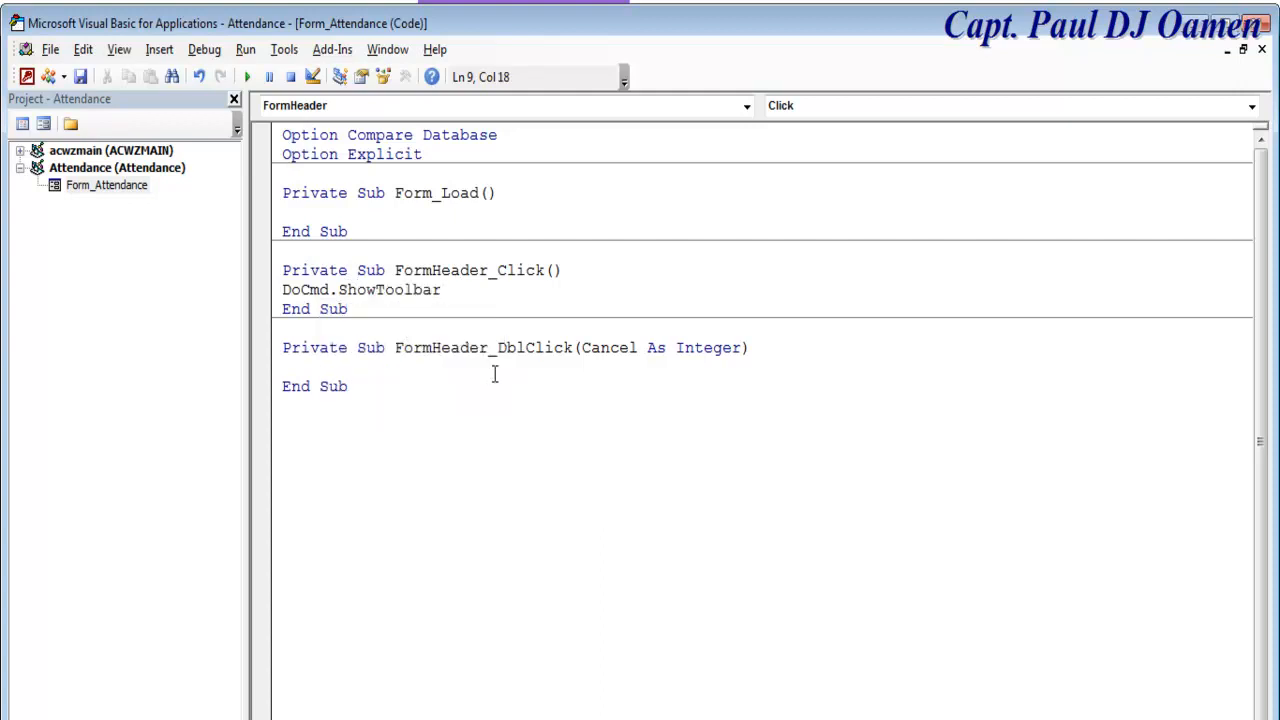
type("\"")
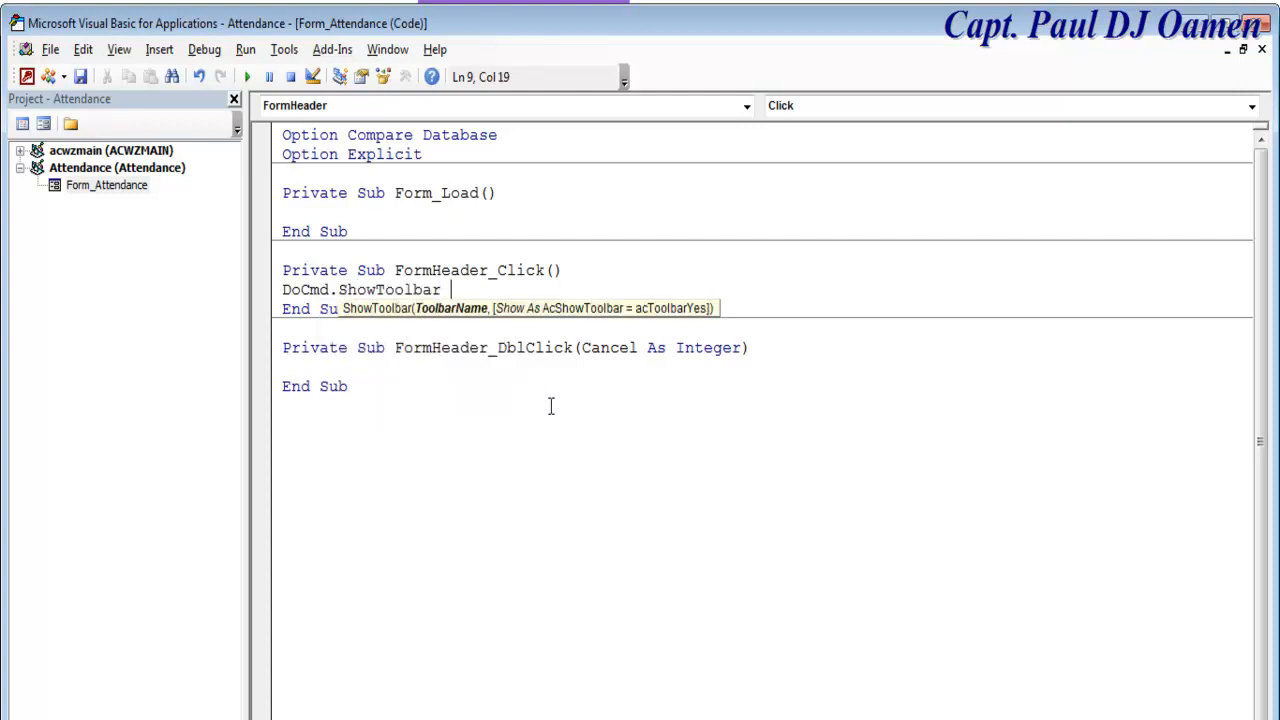
type("Ribbon\",")
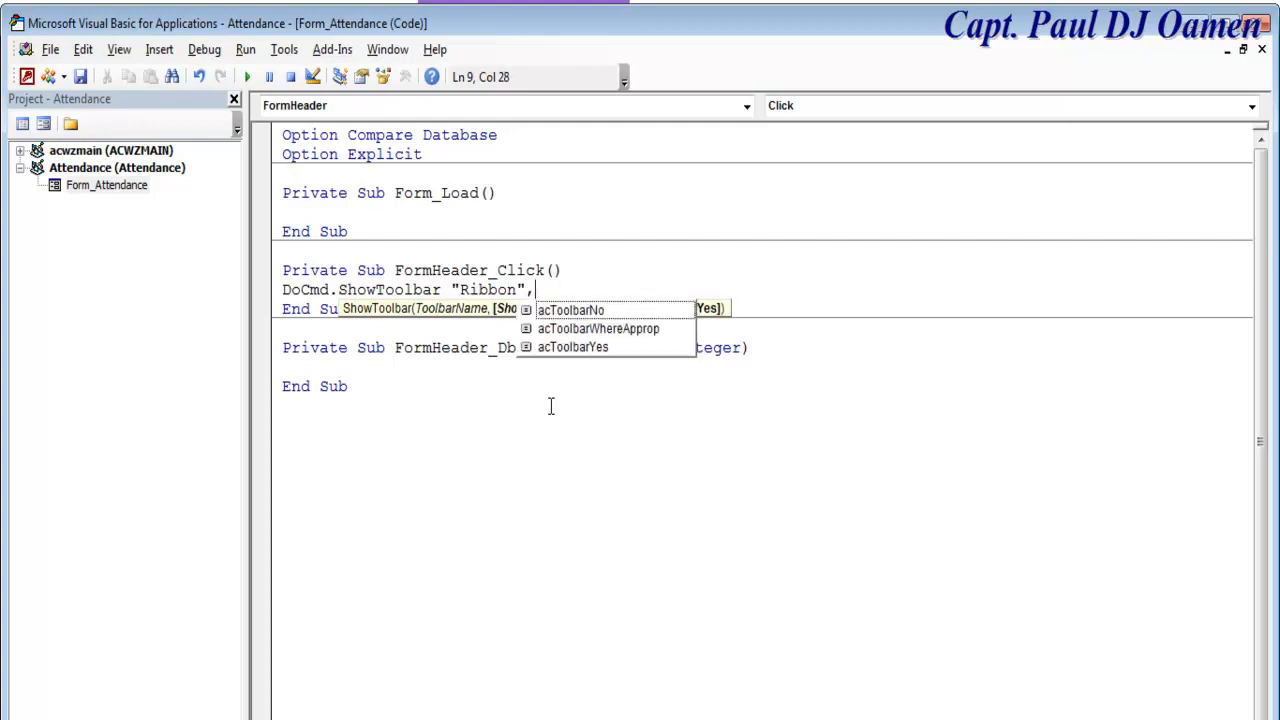
double_click(607, 348)
left_click(595, 435)
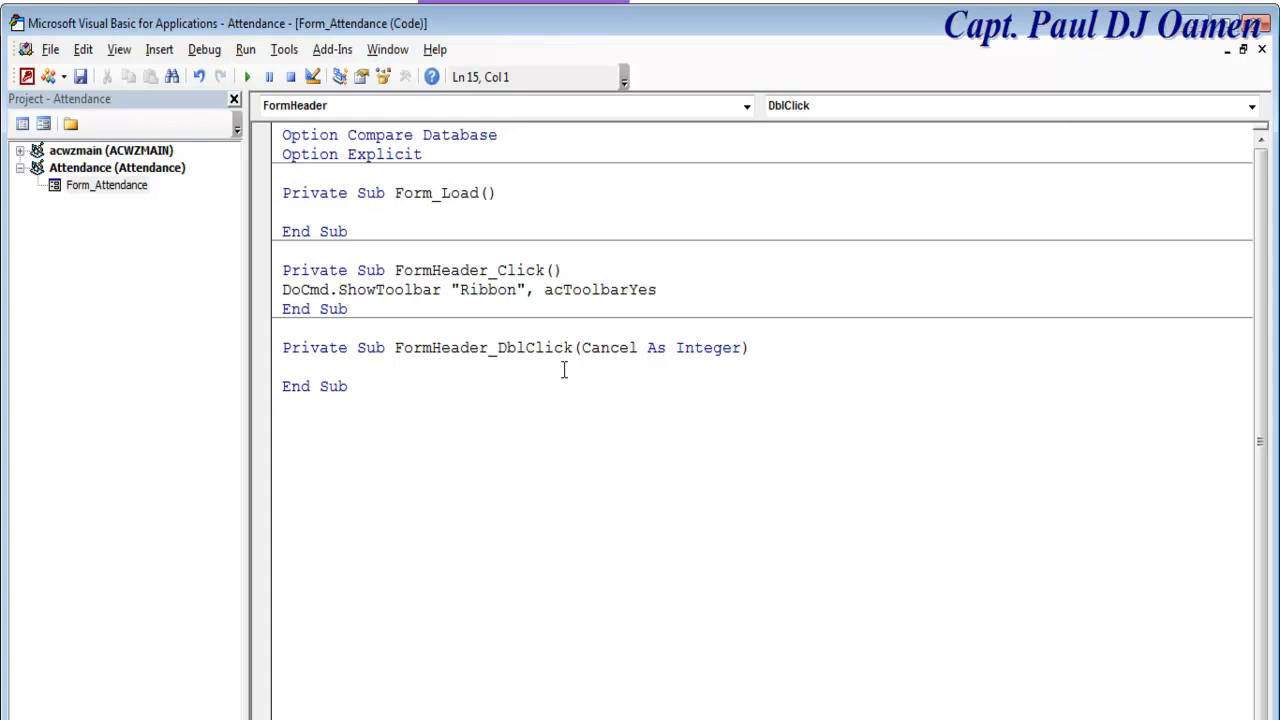
Step: Change acToolbarYes to acToolbarNo so clicking the header hides the Ribbon
left_click_drag(677, 289, 636, 300)
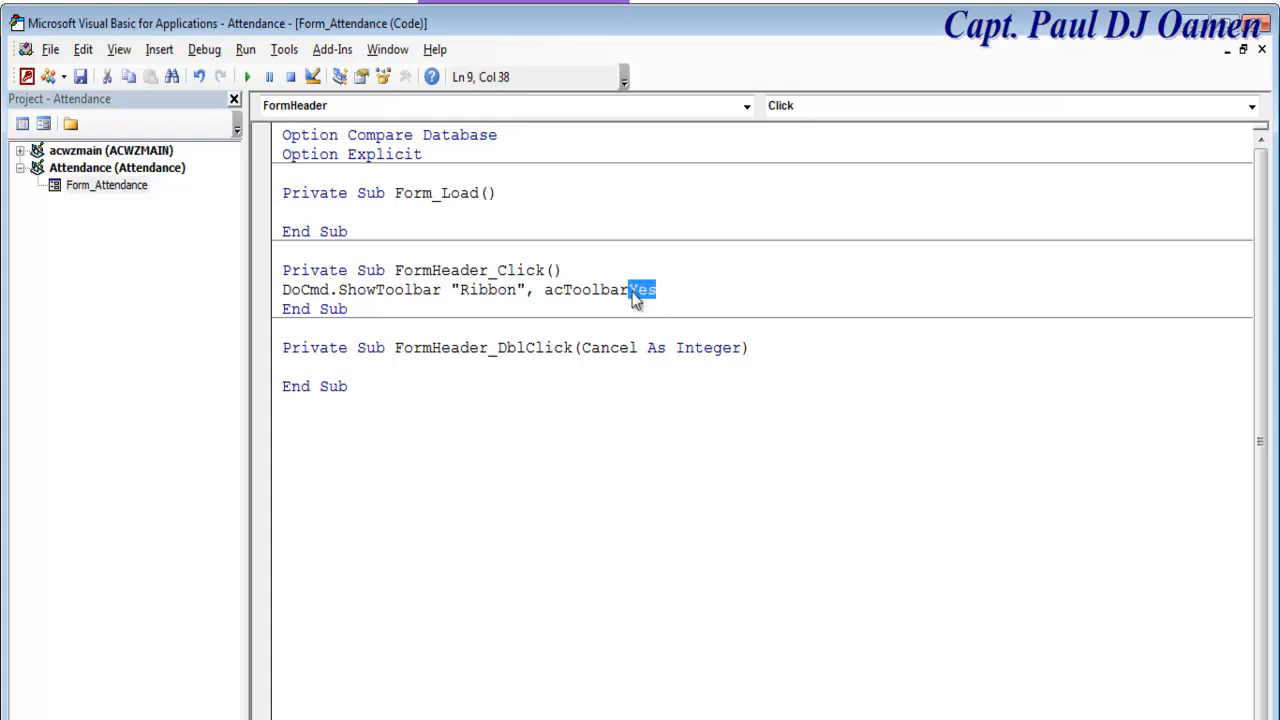
type("NO")
left_click(722, 436)
left_click_drag(660, 290, 284, 289)
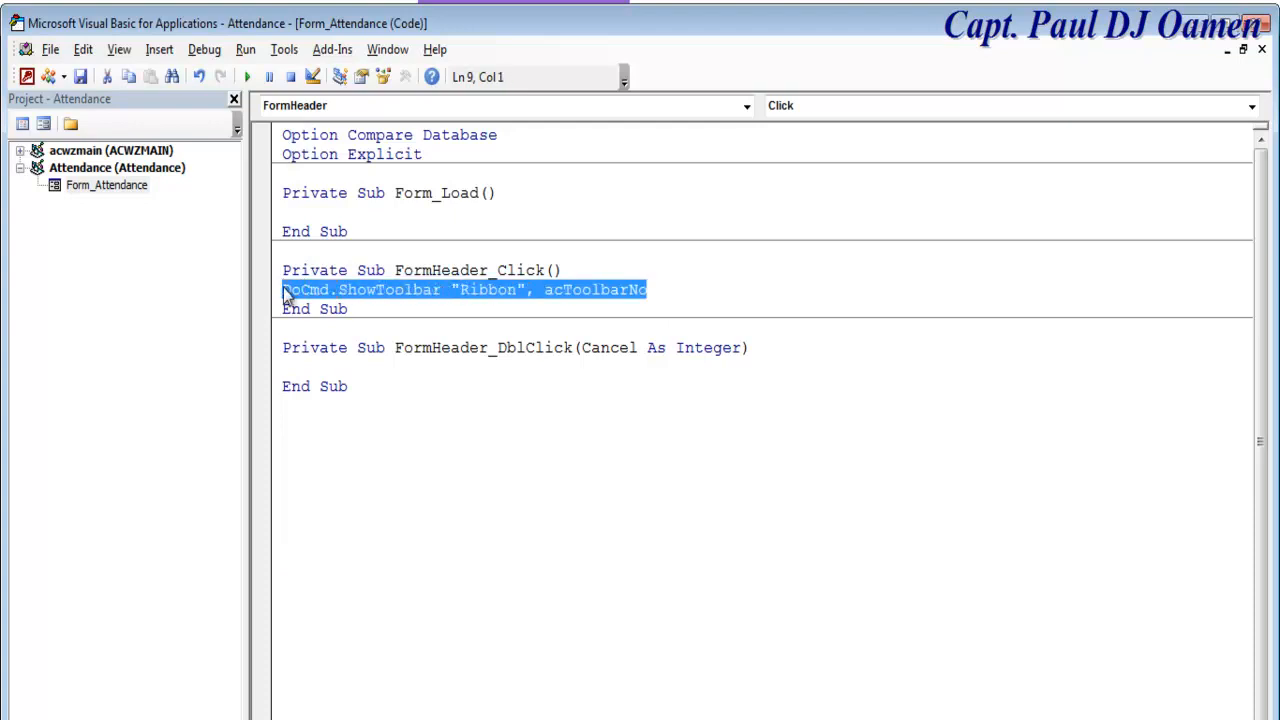
left_click(403, 205)
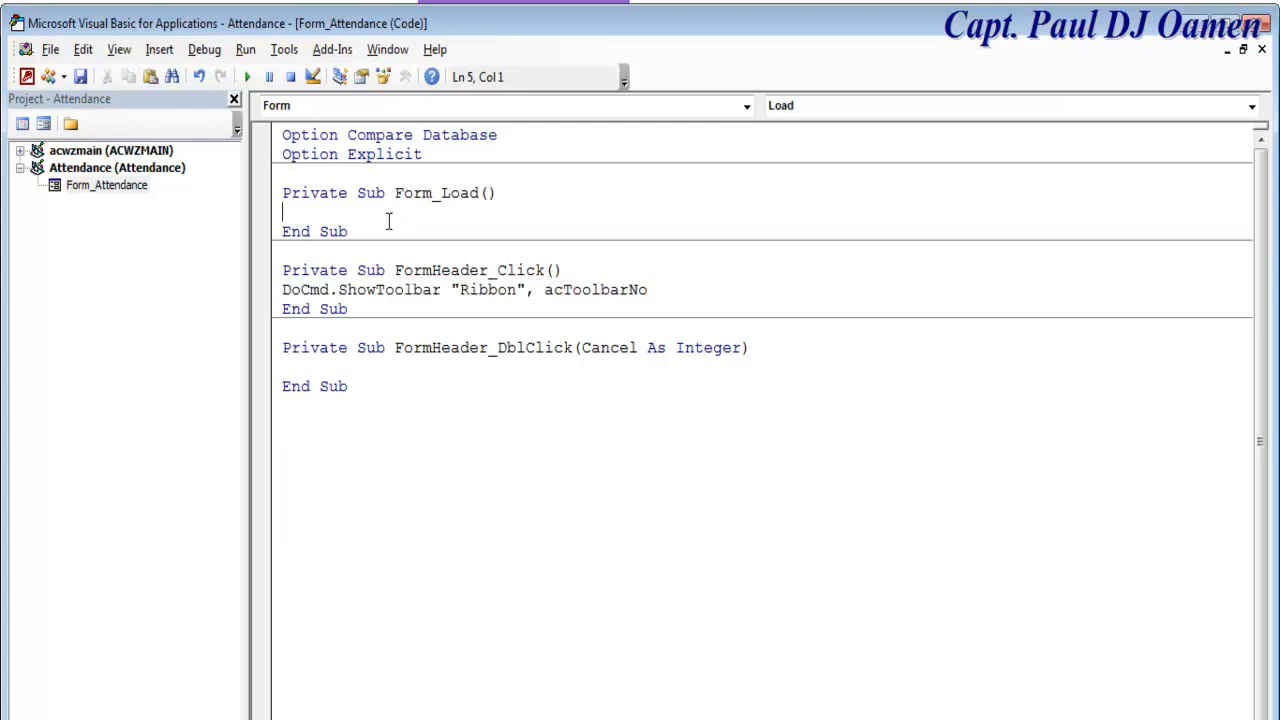
left_click(745, 106)
left_click(745, 106)
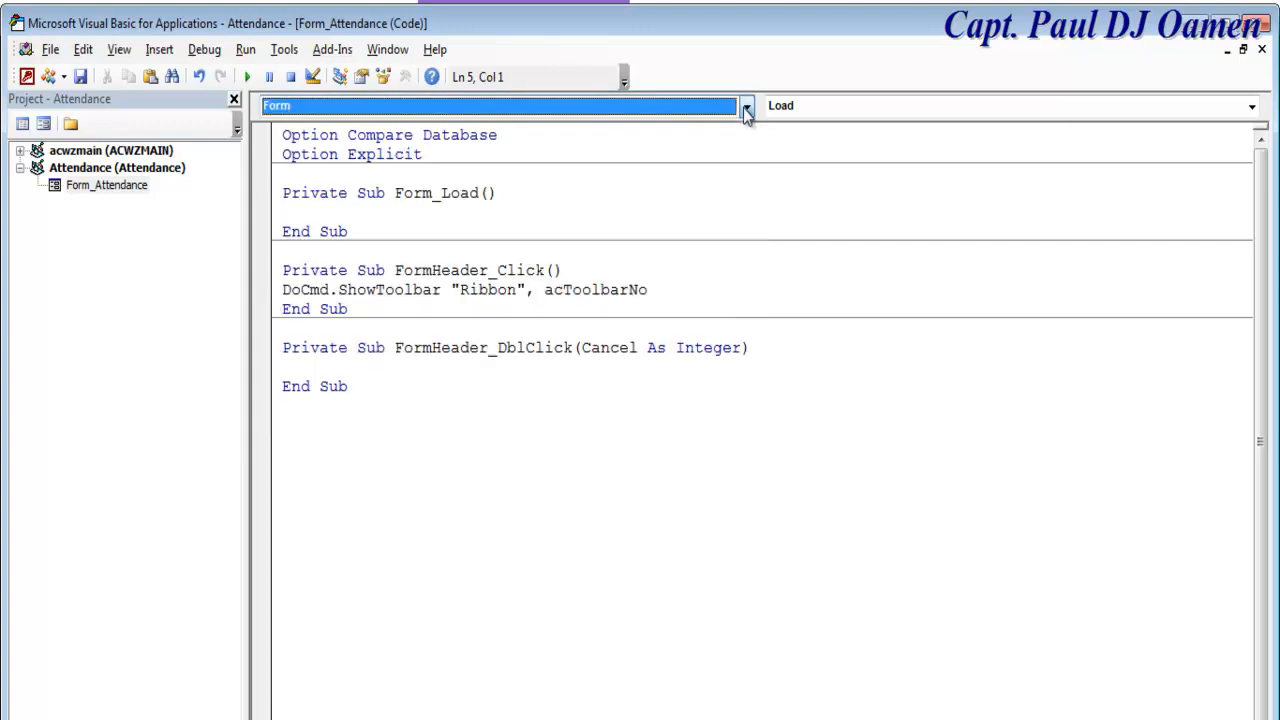
Step: Create an empty Comment_Click procedure for the Comment box using the Code Builder
left_click(43, 123)
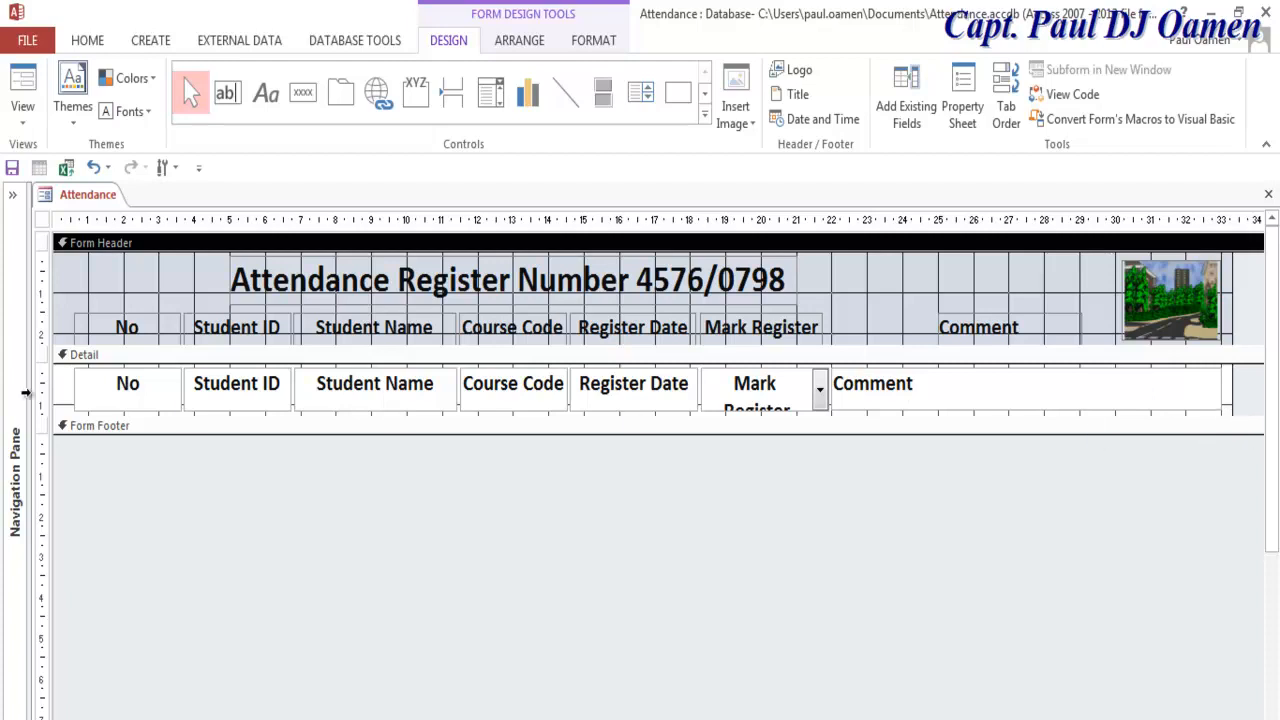
left_click(63, 401)
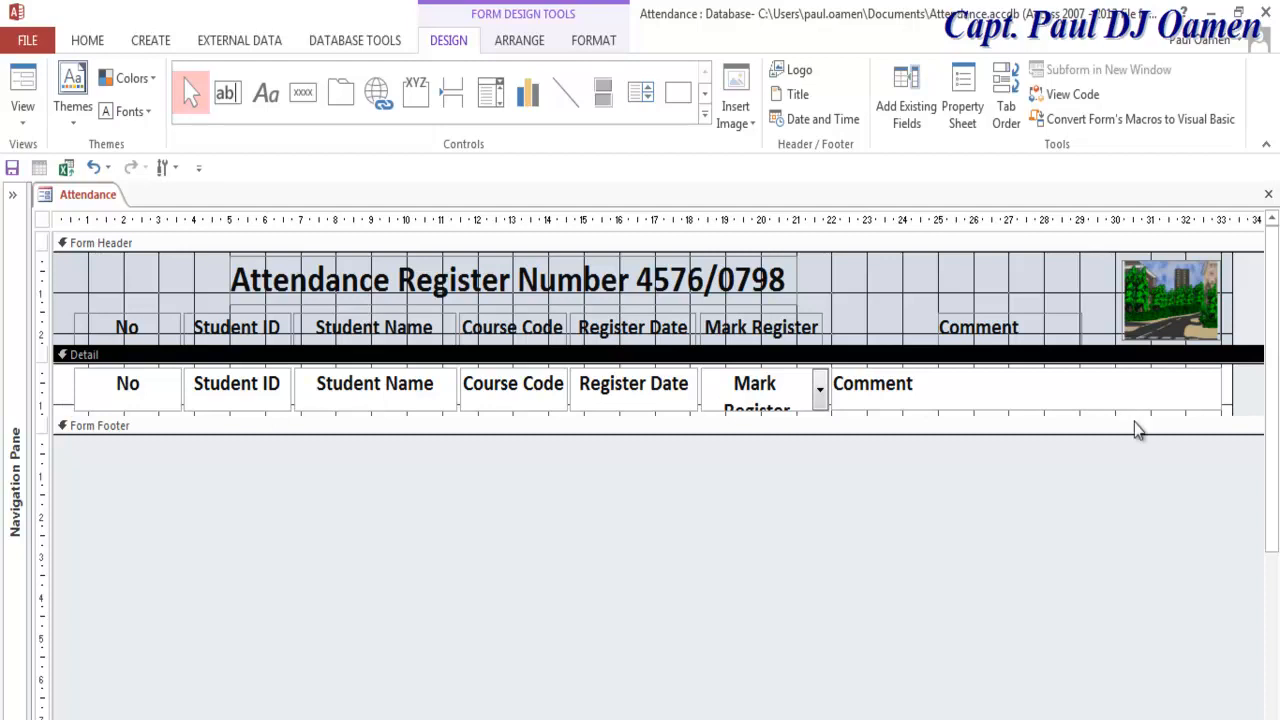
right_click(1045, 400)
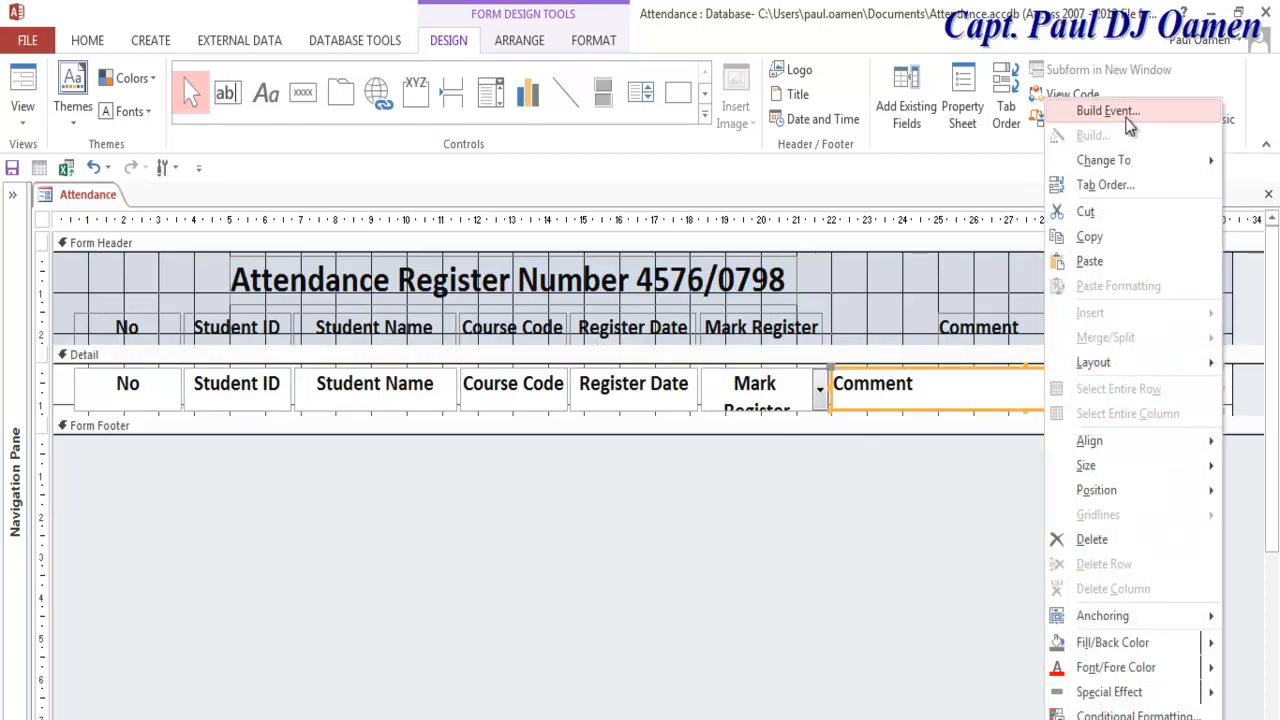
left_click(1128, 118)
left_click(599, 236)
left_click(630, 436)
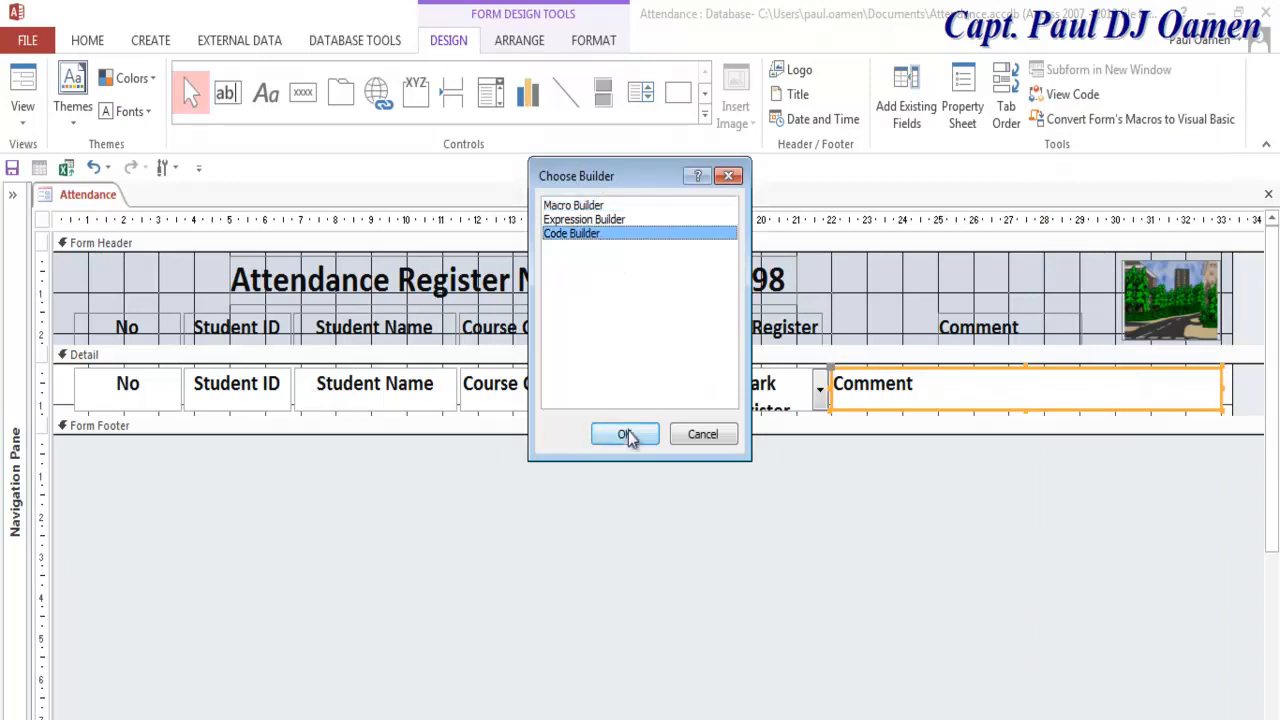
left_click(381, 290)
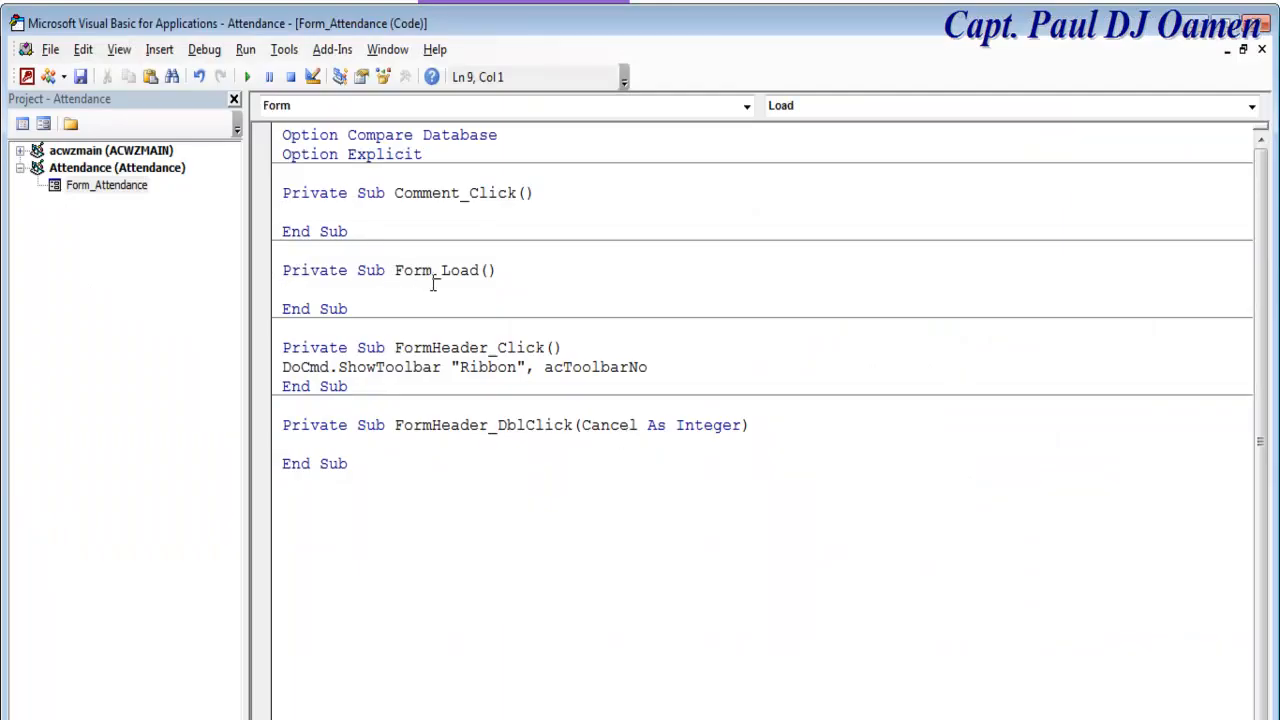
Step: Add an empty Form_Activate procedure from the Form object and Activate event lists
left_click(746, 105)
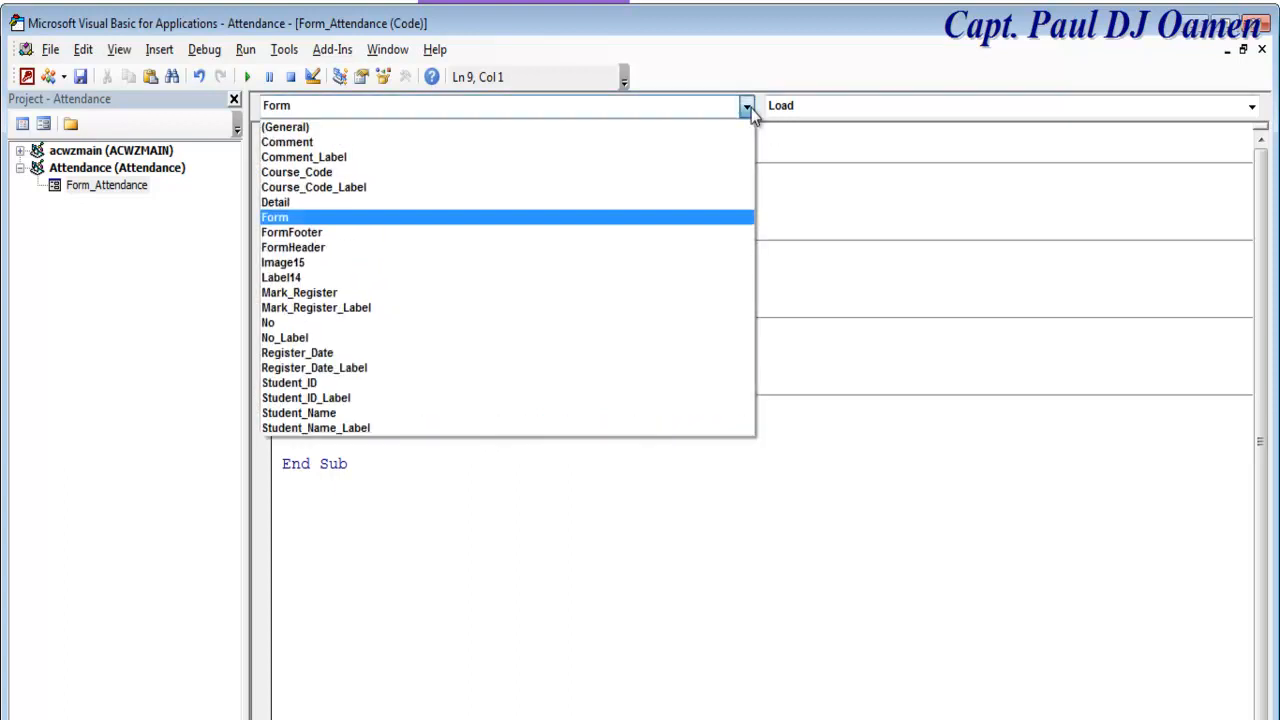
left_click(325, 218)
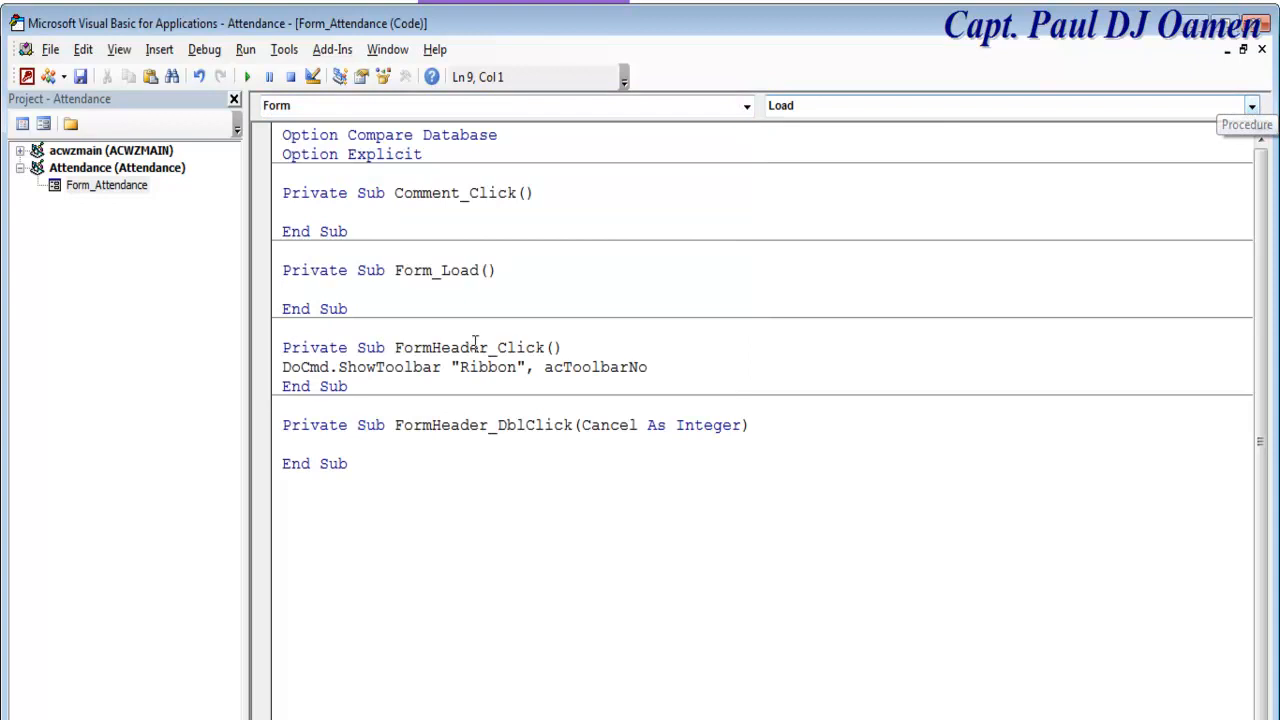
left_click(1251, 106)
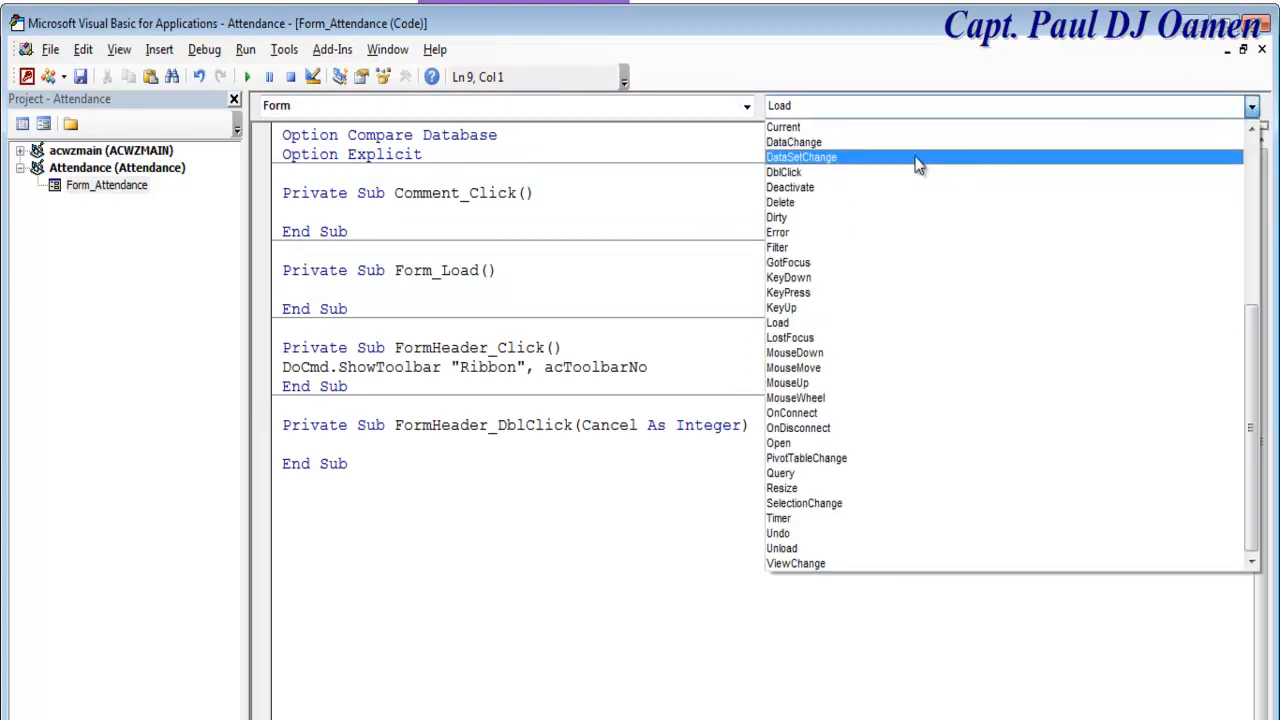
left_click_drag(1252, 402, 1266, 149)
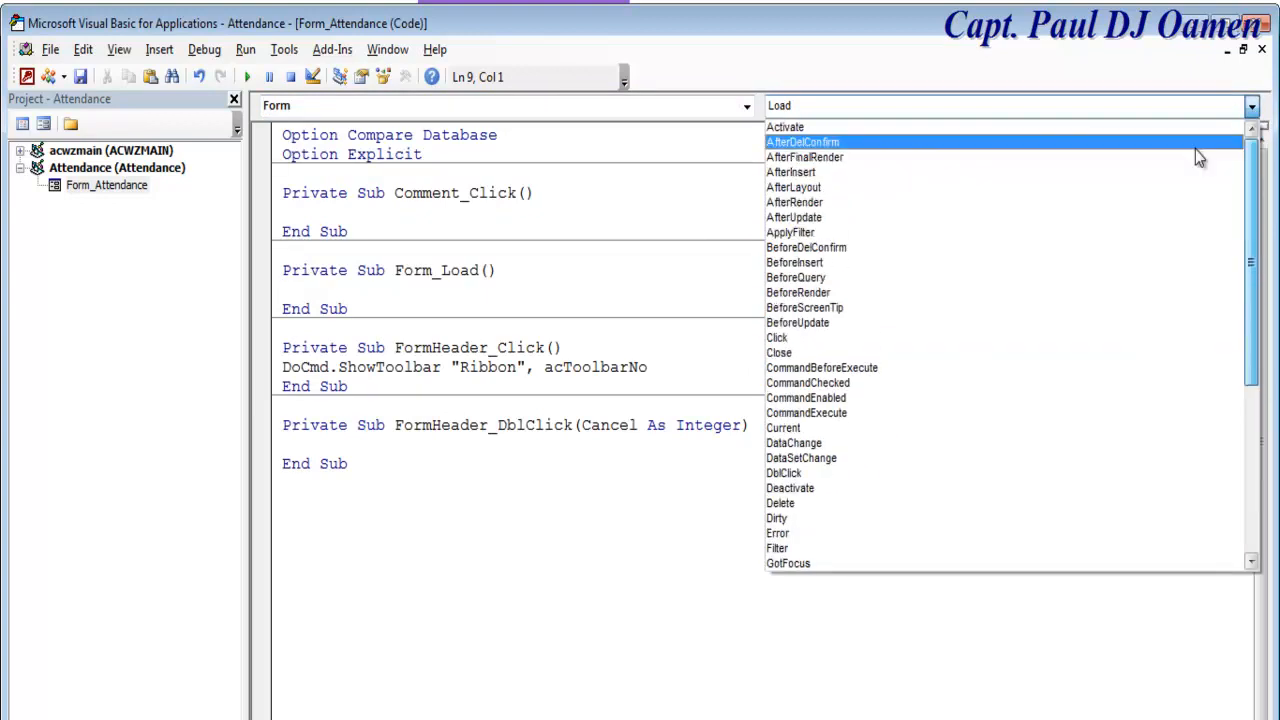
left_click(790, 128)
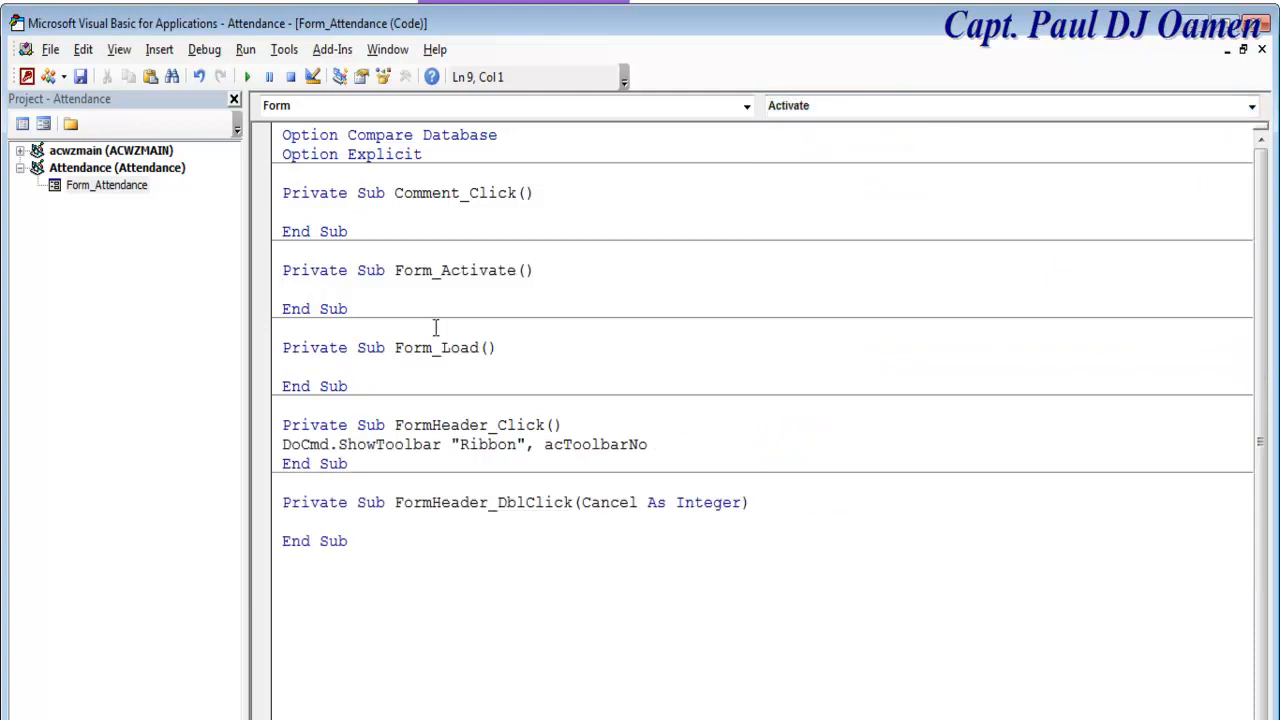
Step: Paste the DoCmd.ShowToolbar "Ribbon", acToolbarNo line into Form_Activate
left_click_drag(652, 444, 279, 446)
key("ctrl+c")
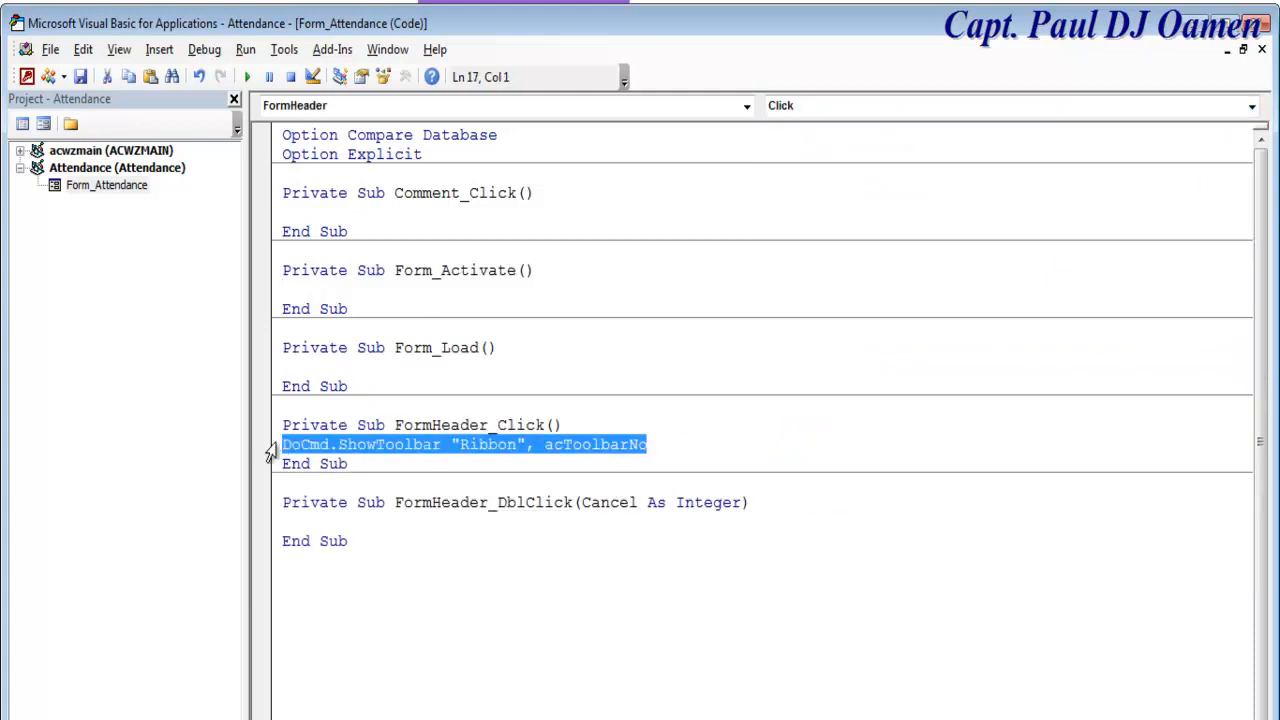
left_click(326, 286)
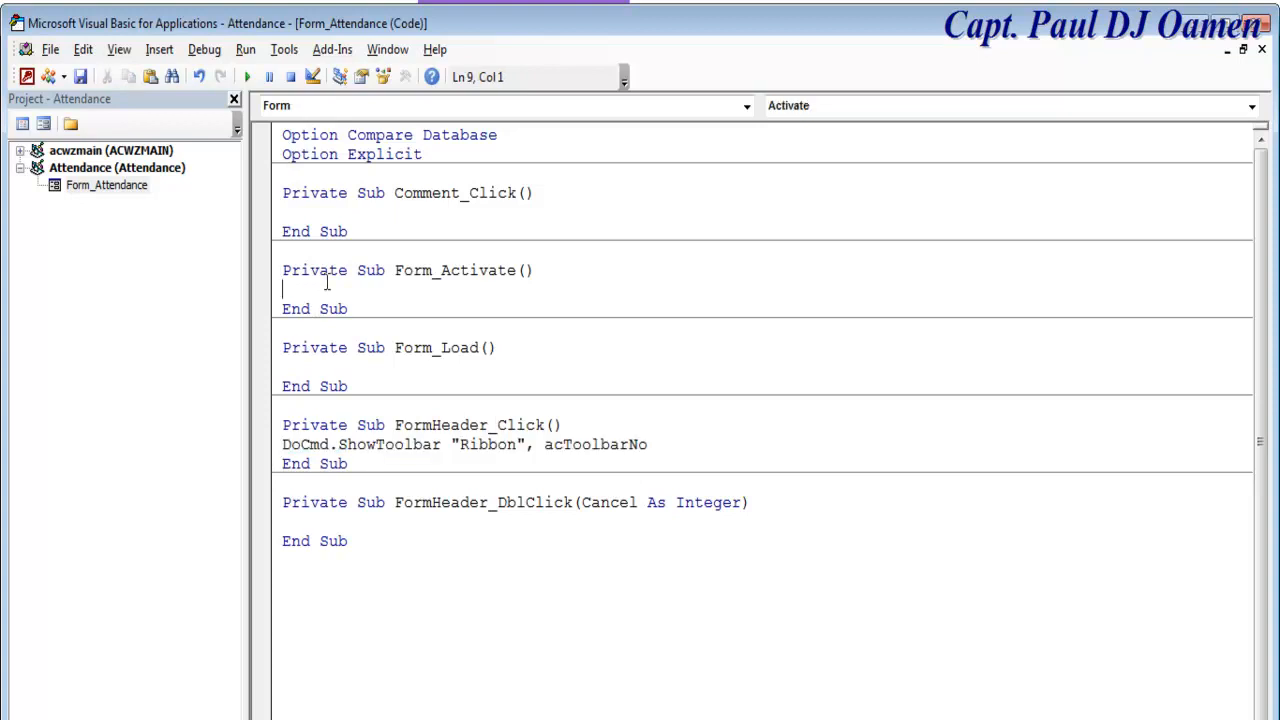
key("ctrl+v")
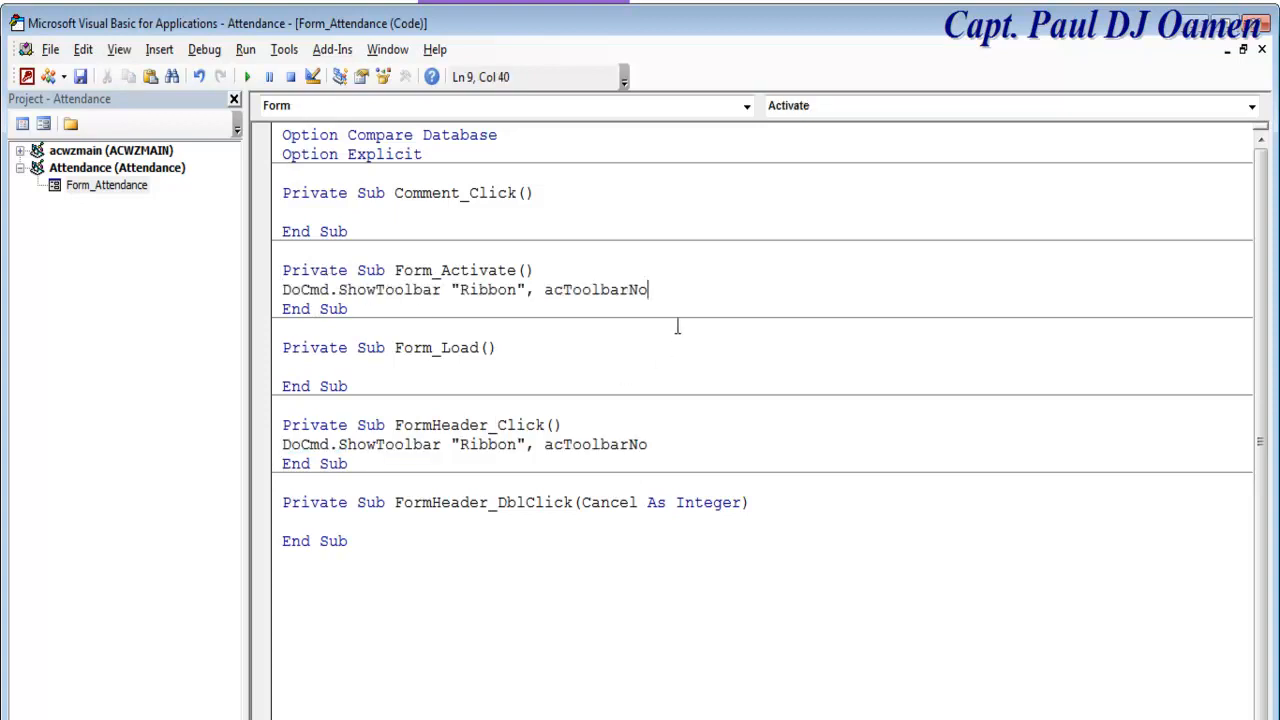
left_click_drag(660, 289, 628, 289)
left_click(411, 426)
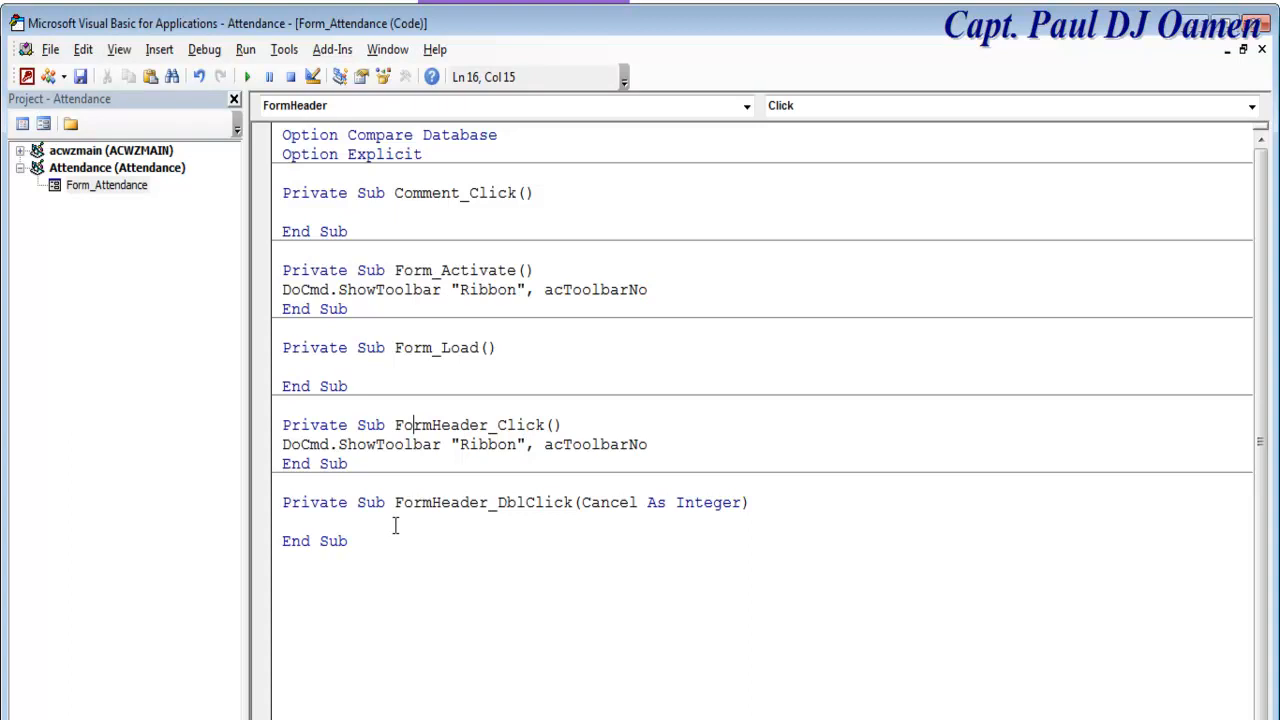
Step: Delete the empty double-click stub and copy the hide-Ribbon ShowToolbar line
left_click_drag(368, 540, 284, 504)
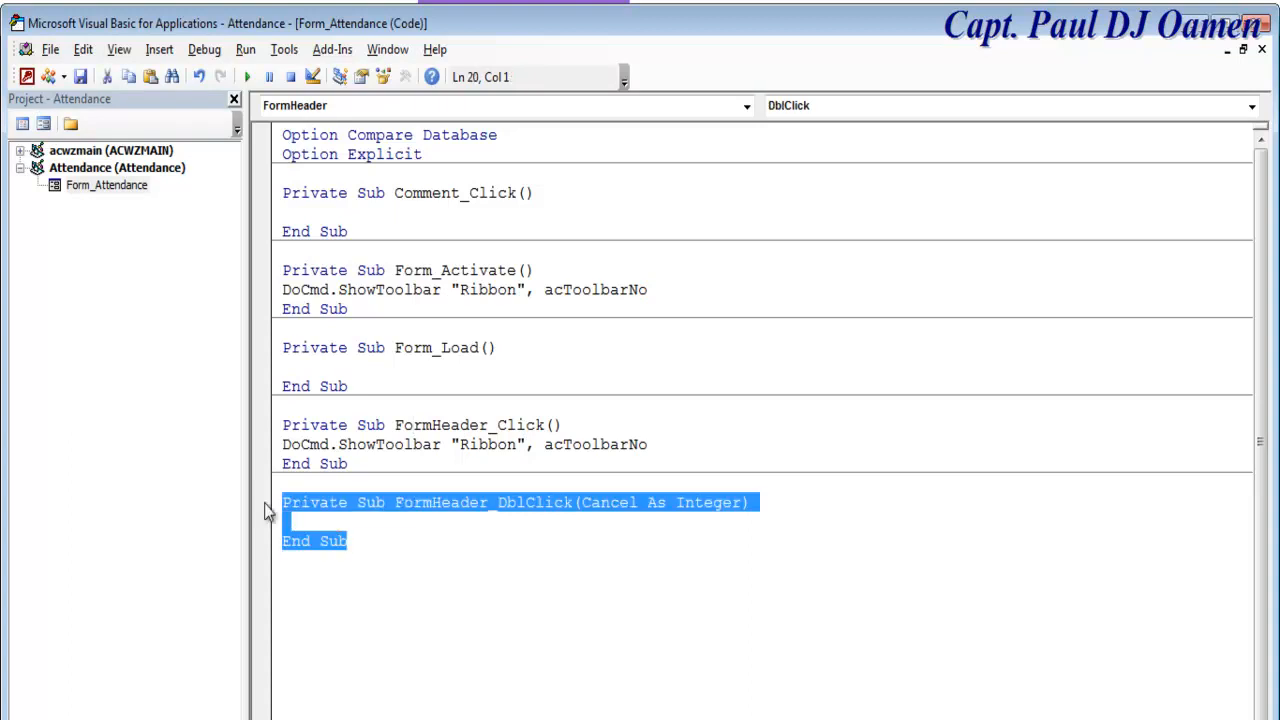
key("Delete")
left_click(433, 441)
left_click(660, 431)
left_click(654, 459)
left_click(452, 425)
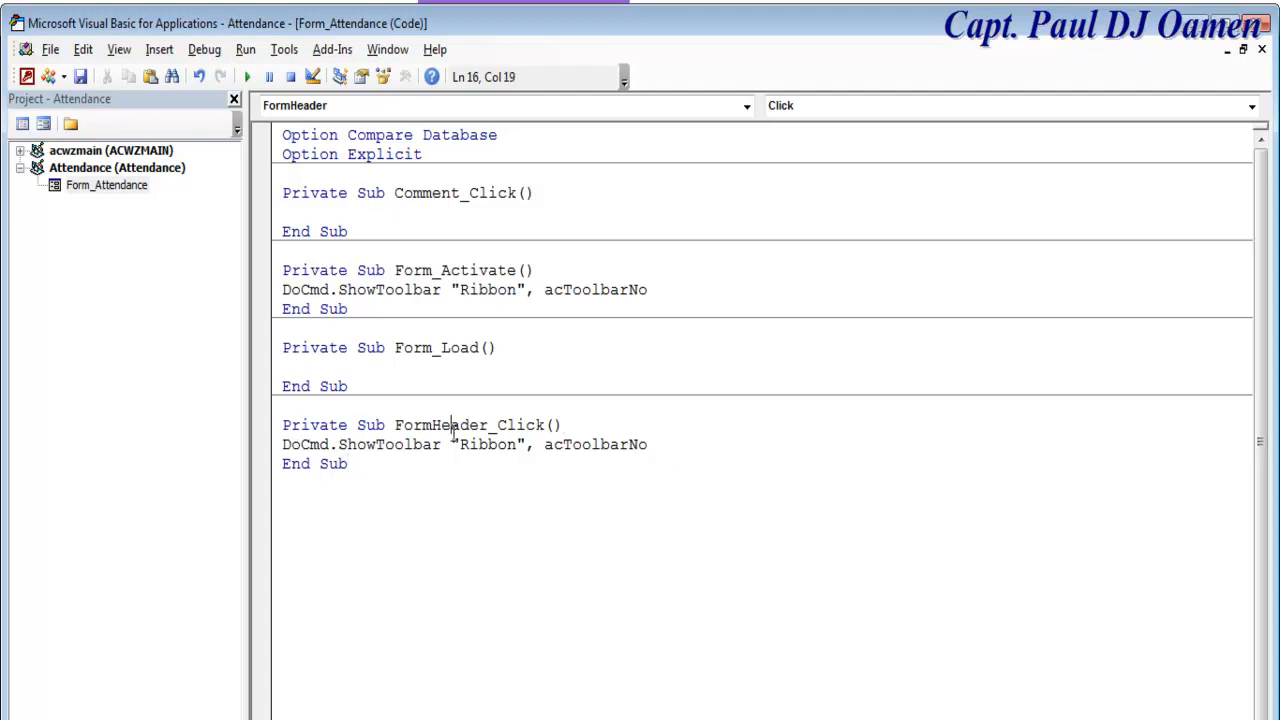
left_click(277, 444)
key("ctrl+c")
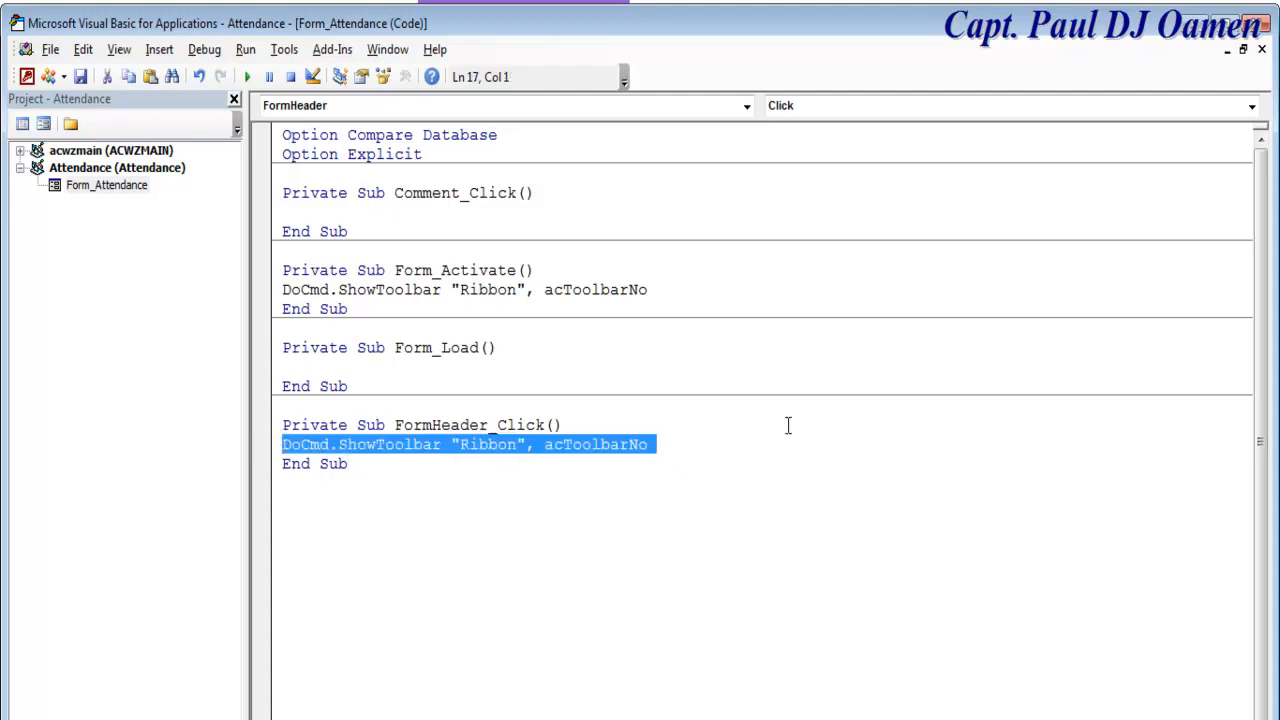
Step: Create FormHeader_DblClick running DoCmd.ShowToolbar "Ribbon", acToolbarYes
left_click(1252, 107)
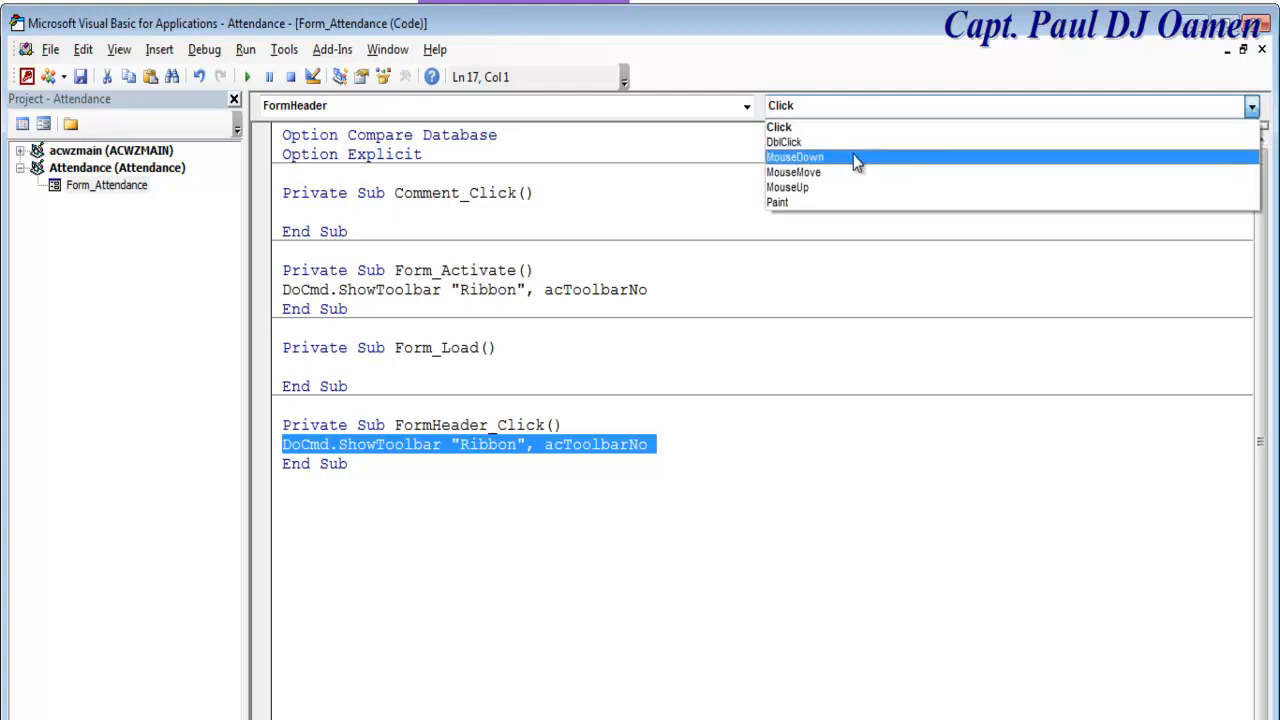
left_click(785, 143)
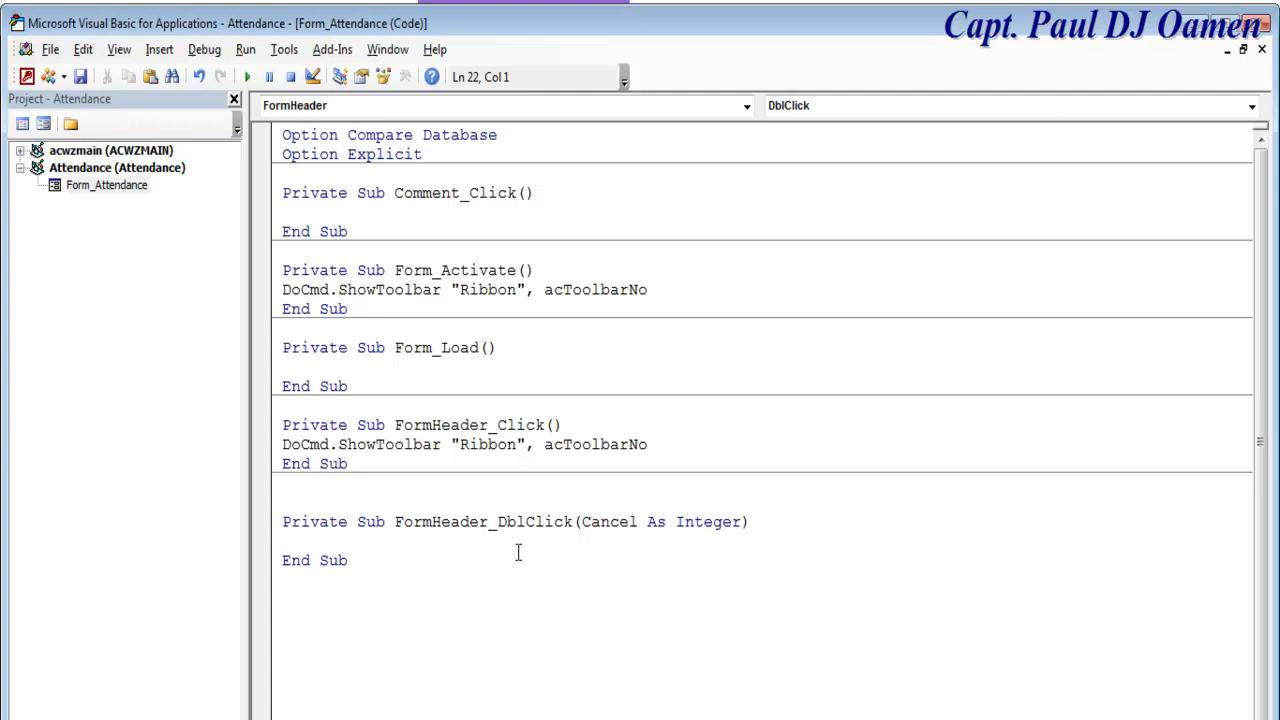
key("ctrl+v")
left_click_drag(647, 541, 629, 541)
key("BackSpace")
type("Yes")
left_click(788, 566)
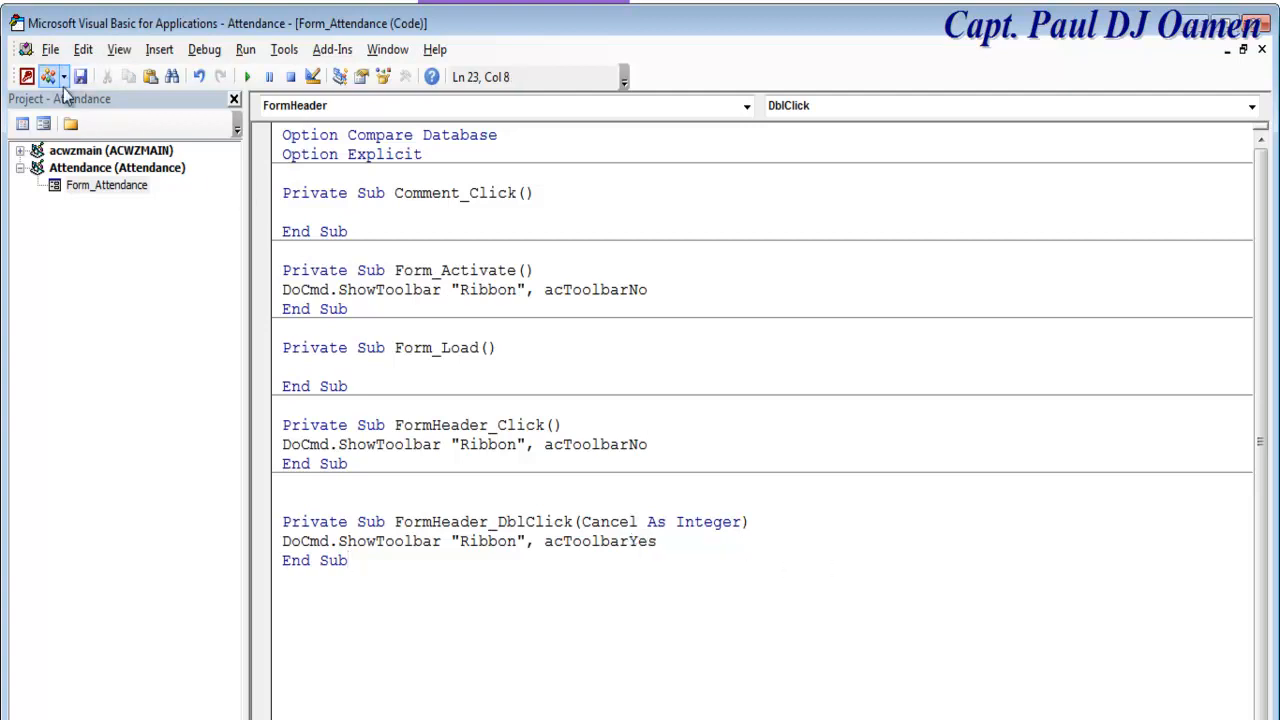
left_click(43, 124)
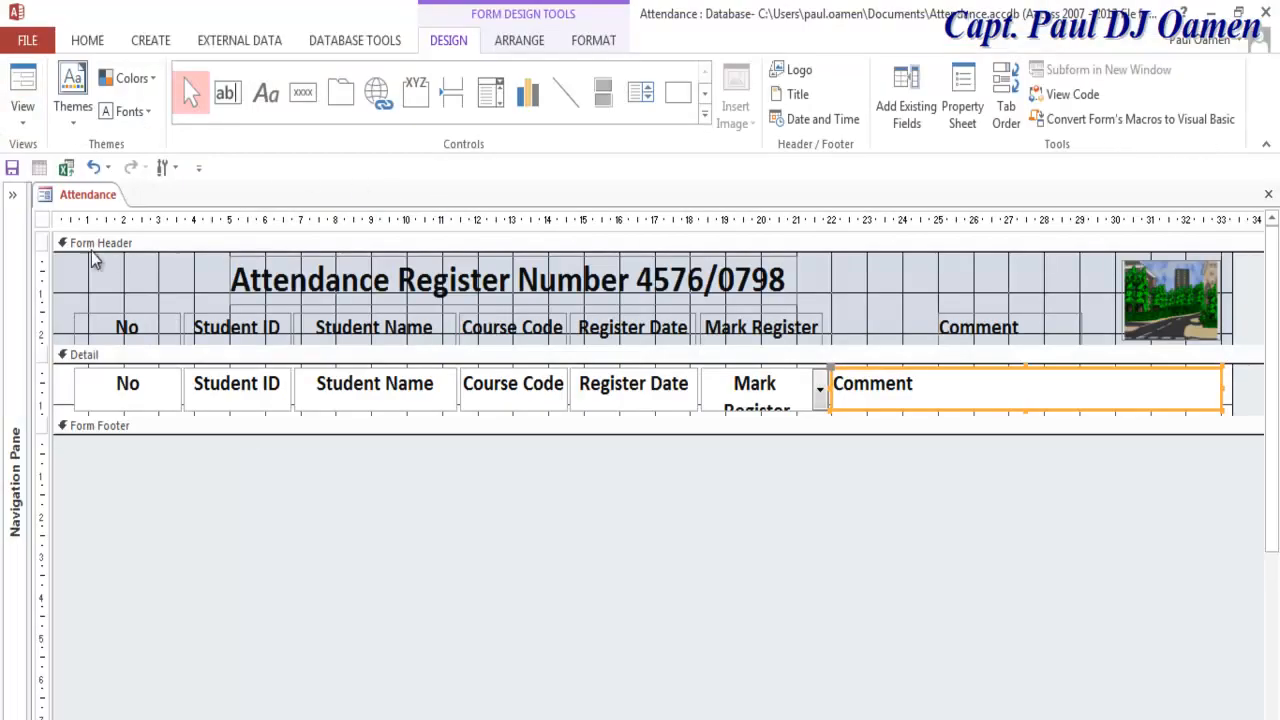
Step: Open the Attendance form in Form View and use the header to toggle the Ribbon
right_click(52, 196)
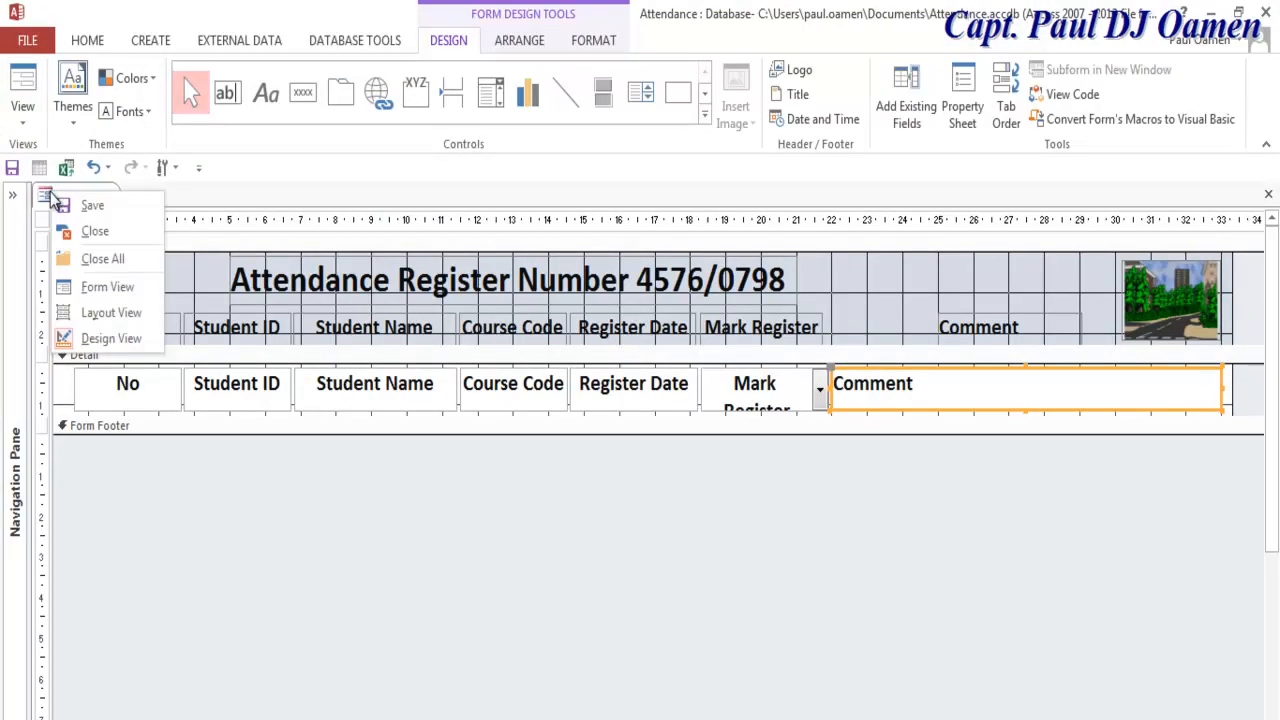
left_click(108, 286)
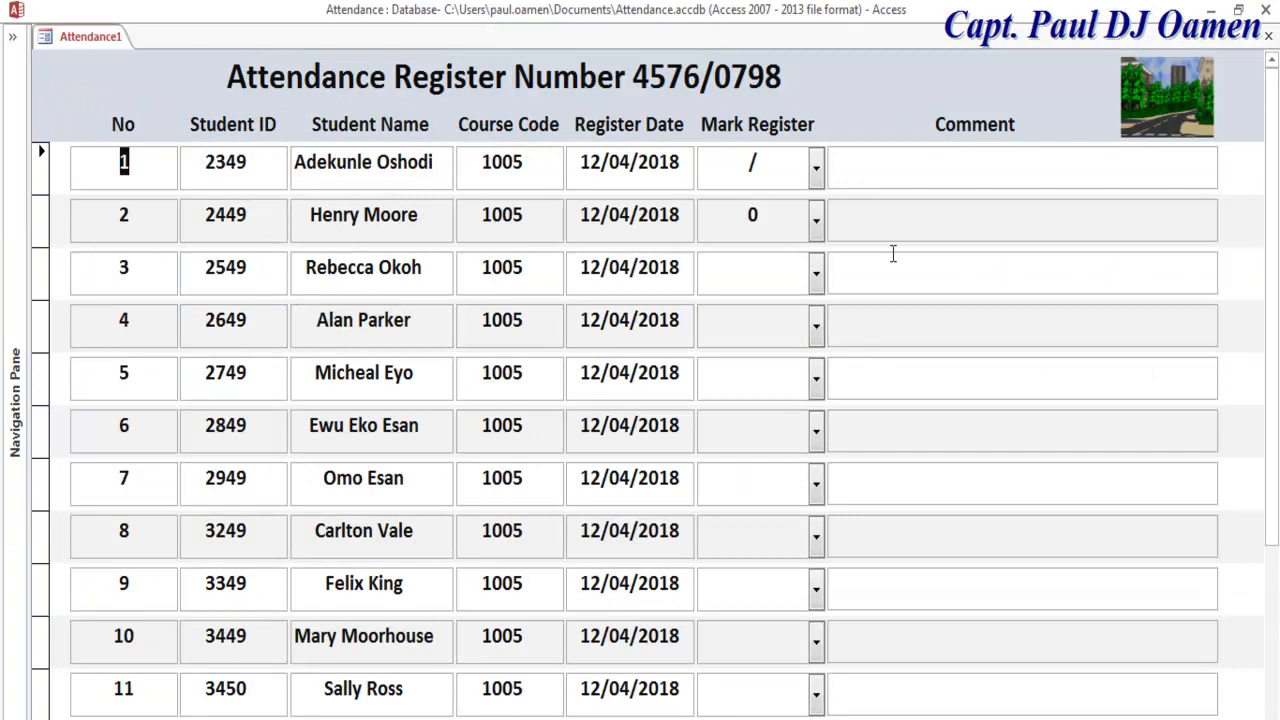
left_click(1012, 88)
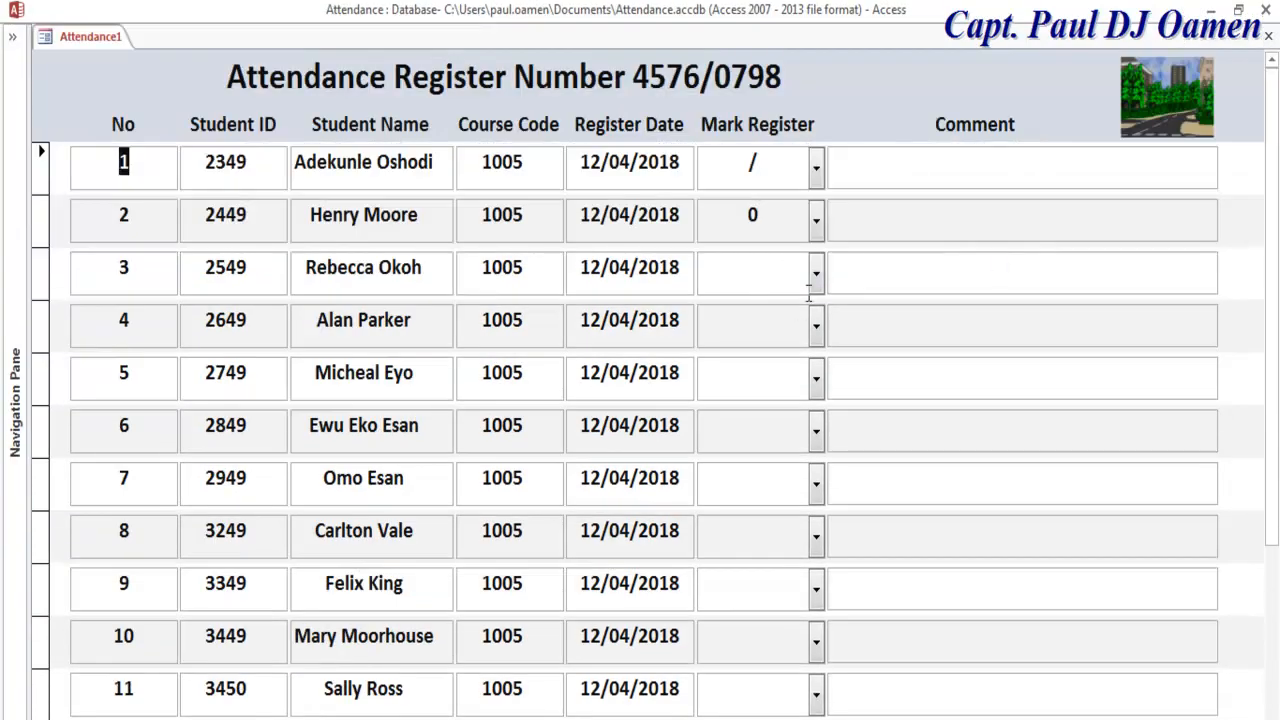
left_click(816, 272)
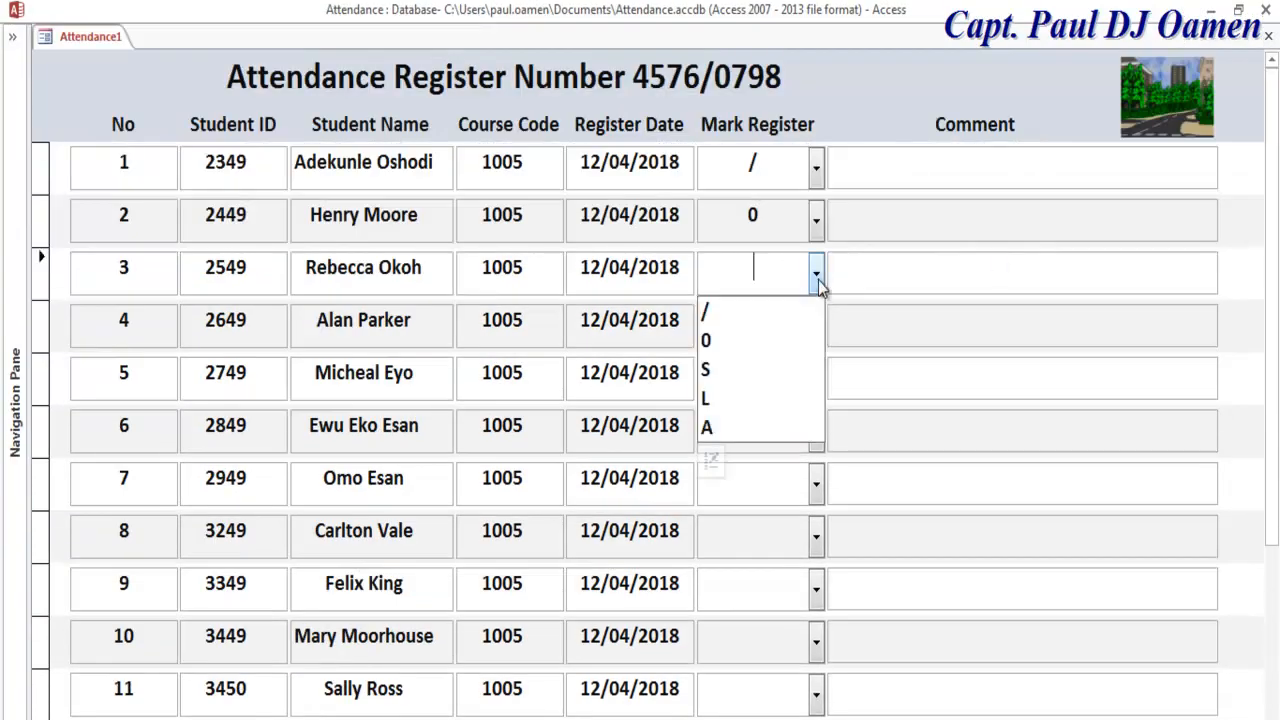
Step: Mark row 3 as S with 'Parent called' and comment row 2 'Unauthorised Absent'
left_click(760, 369)
left_click(863, 275)
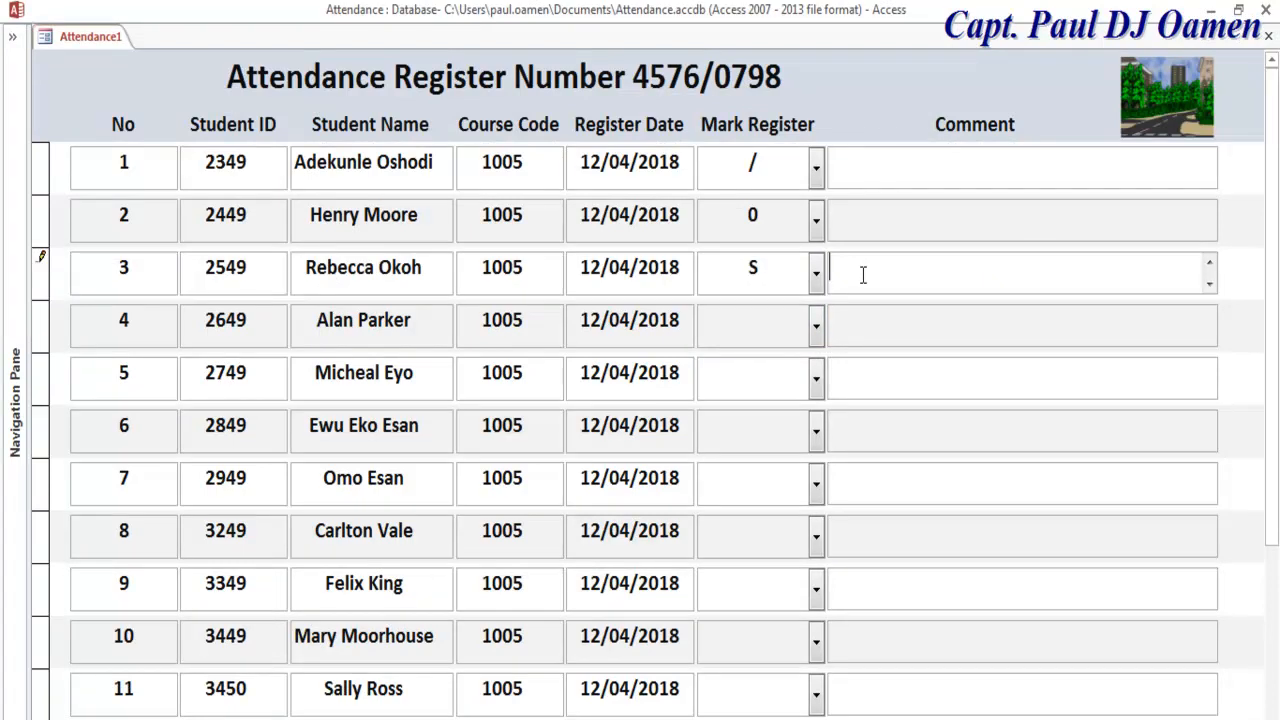
type("Parent called")
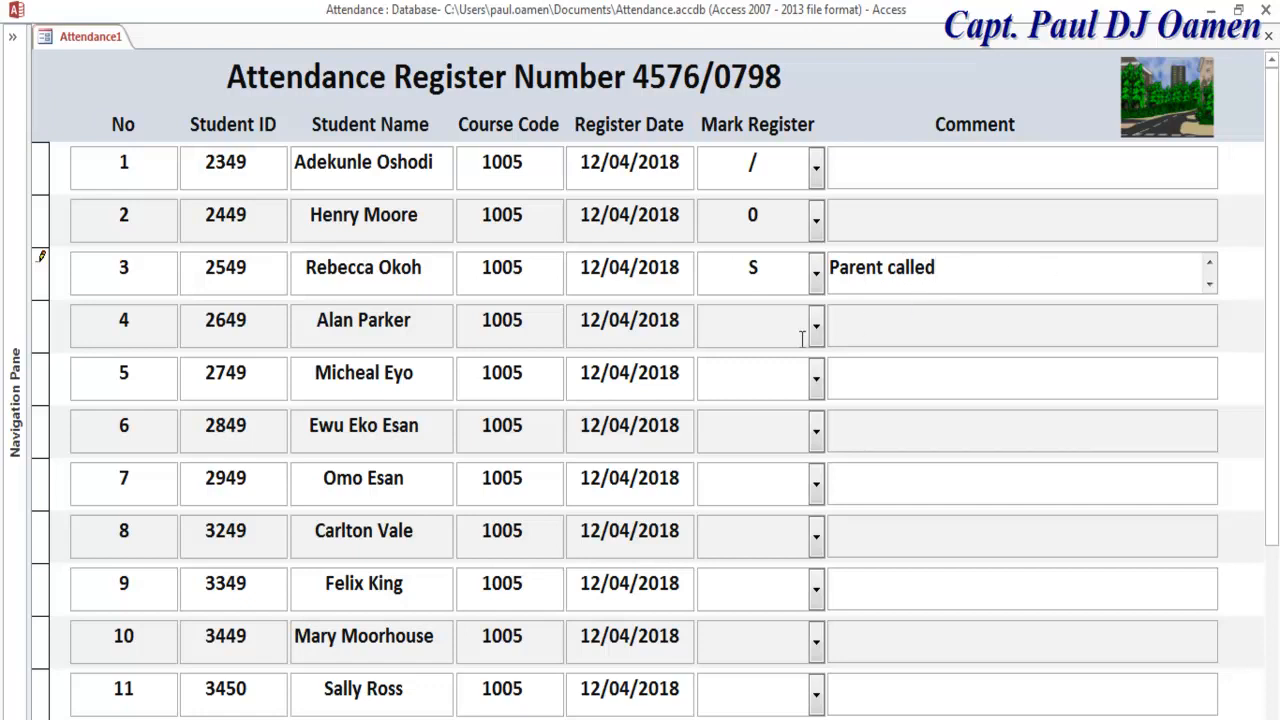
left_click(870, 216)
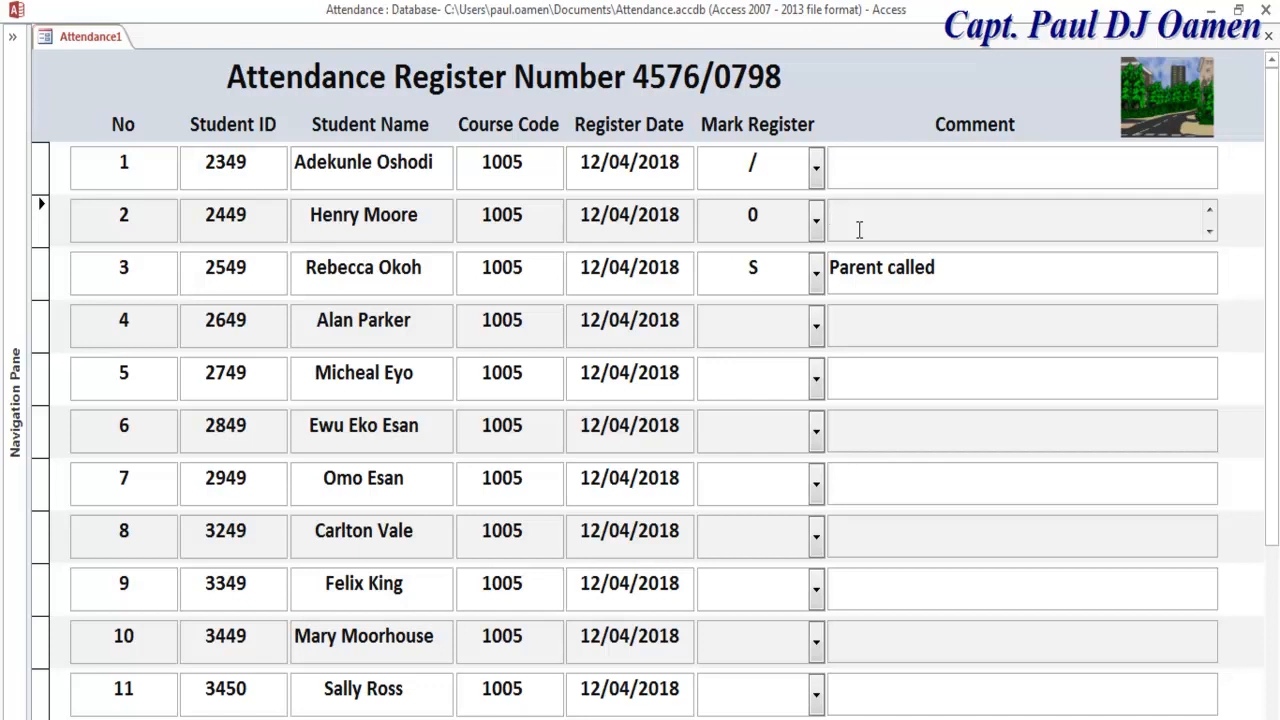
type("Unauthorise")
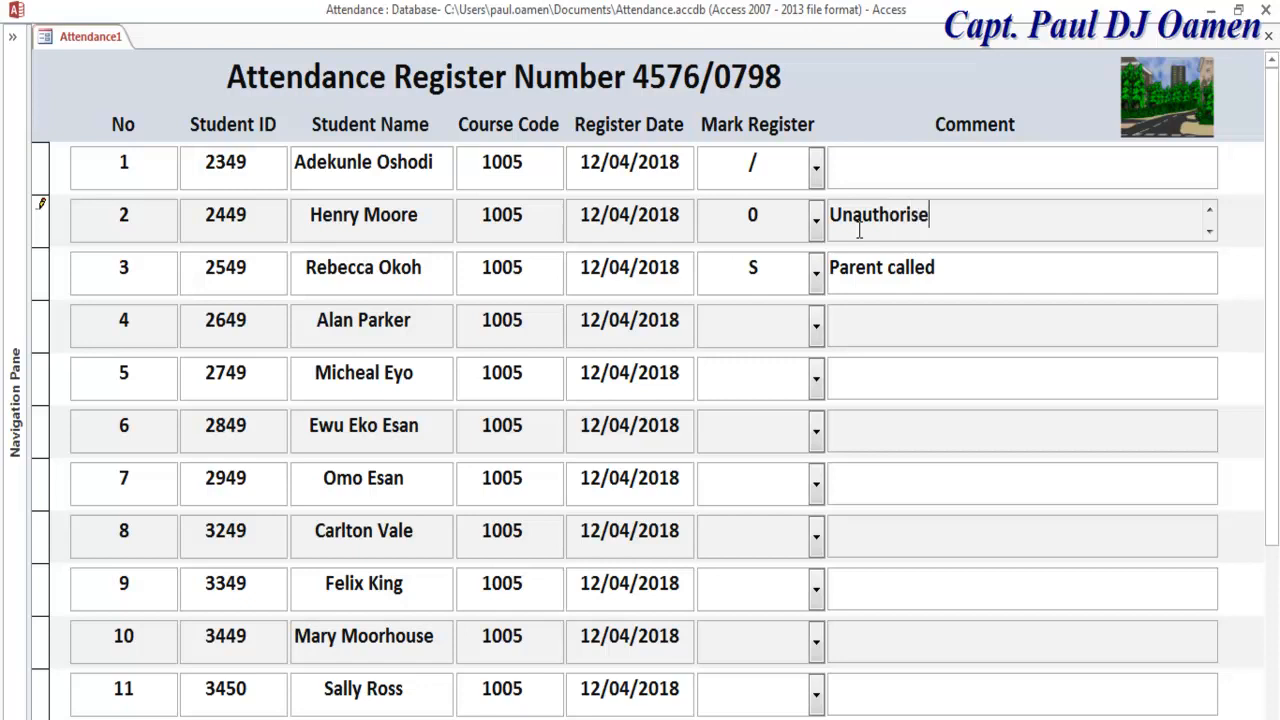
type("d Absent")
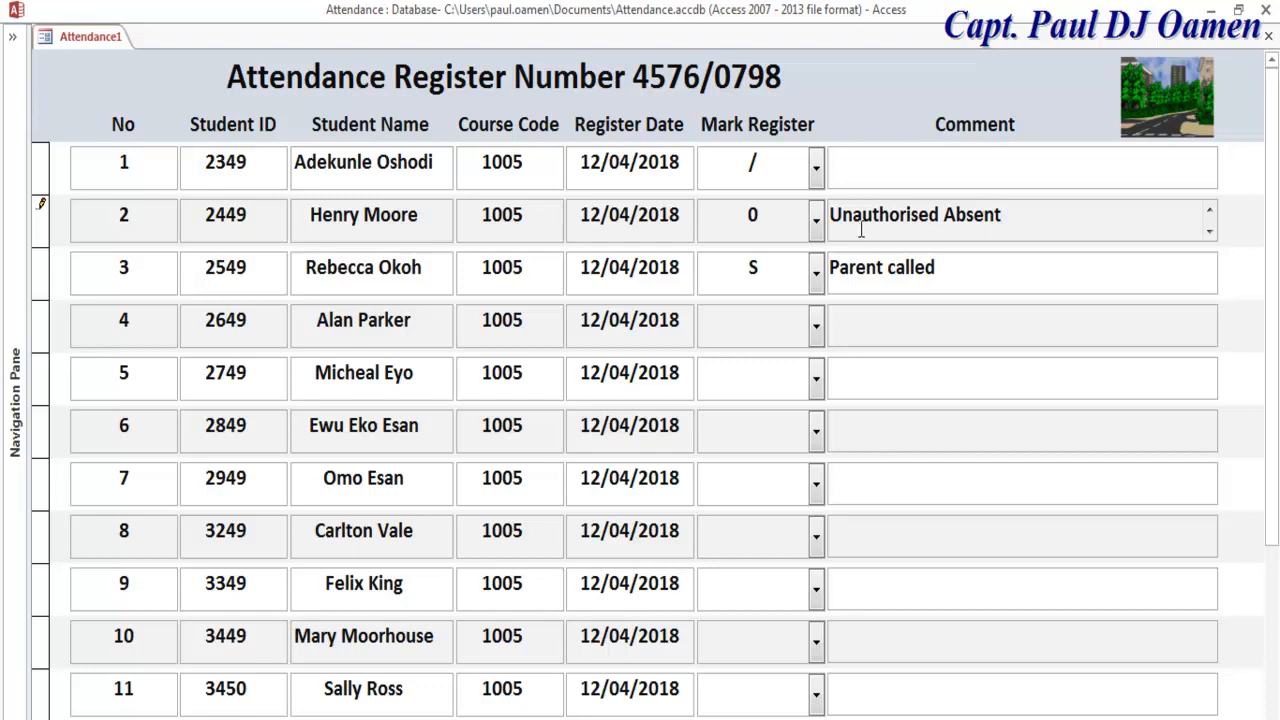
left_click_drag(1007, 216, 855, 228)
key("ctrl+c")
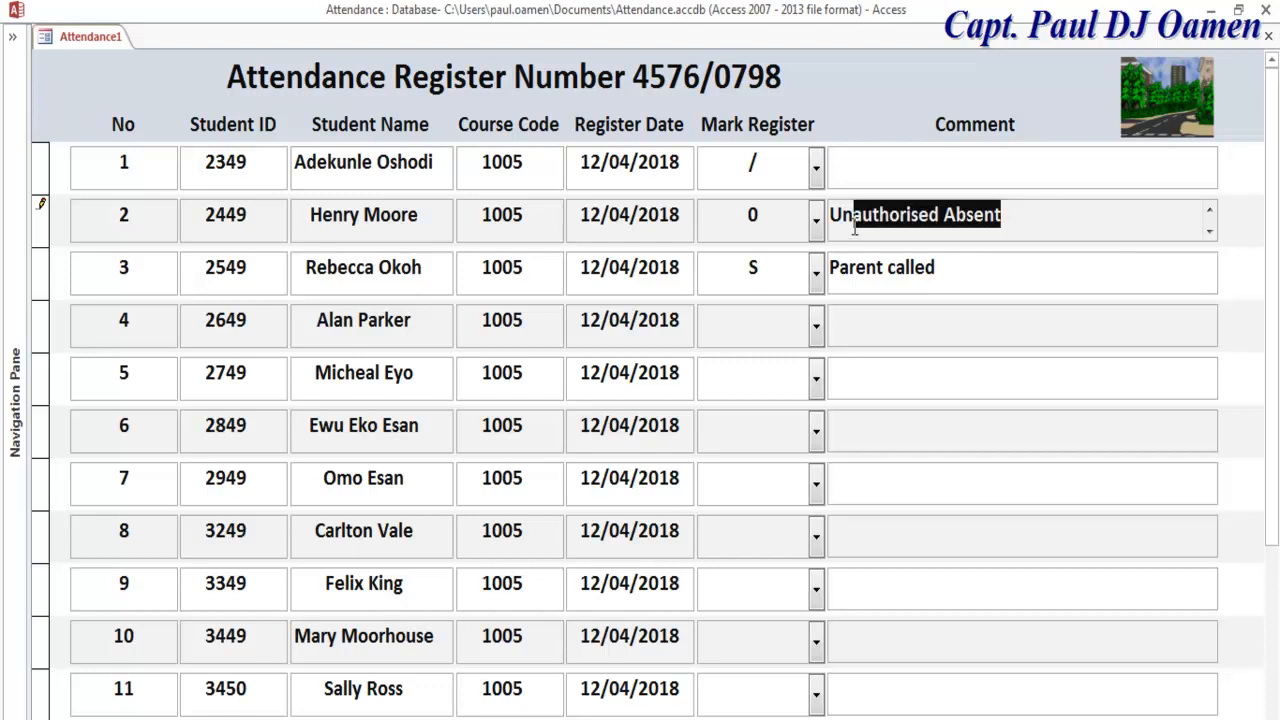
Step: Mark row 4 as A with 'Authorised Absent' and row 5 as L with '30 min'
left_click(816, 326)
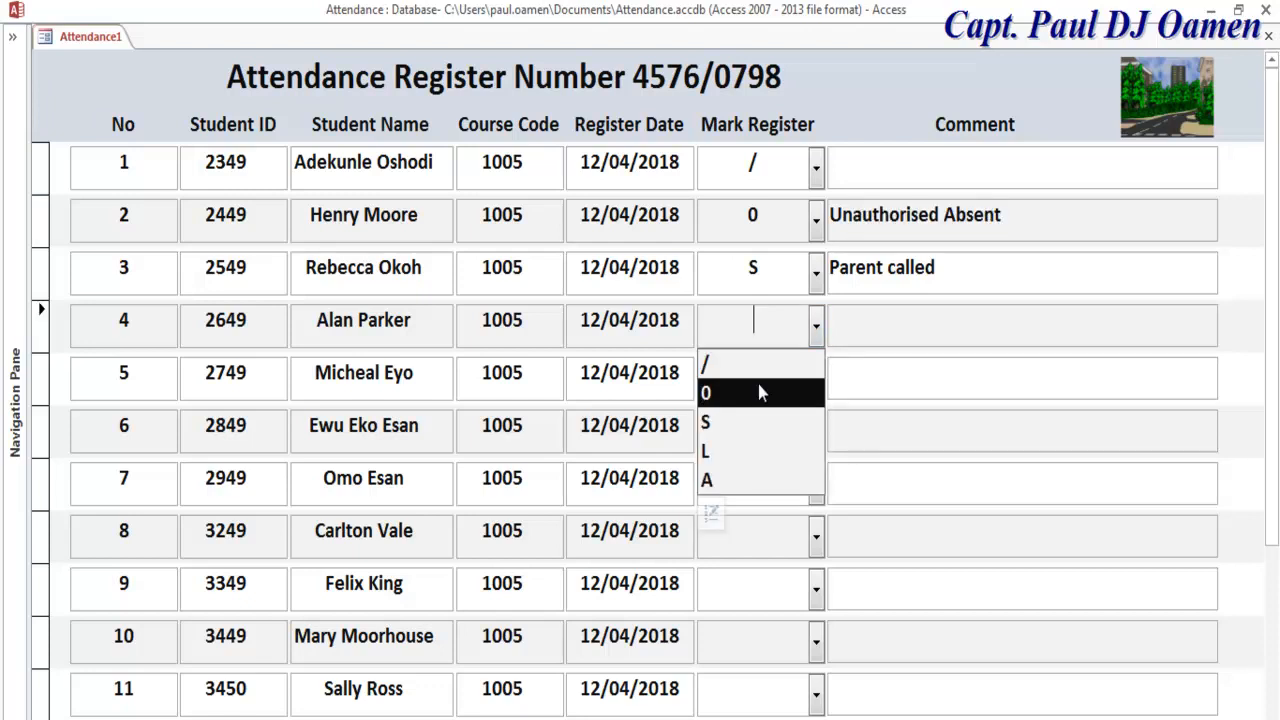
left_click(740, 480)
left_click(885, 330)
key("ctrl+v")
left_click(840, 322)
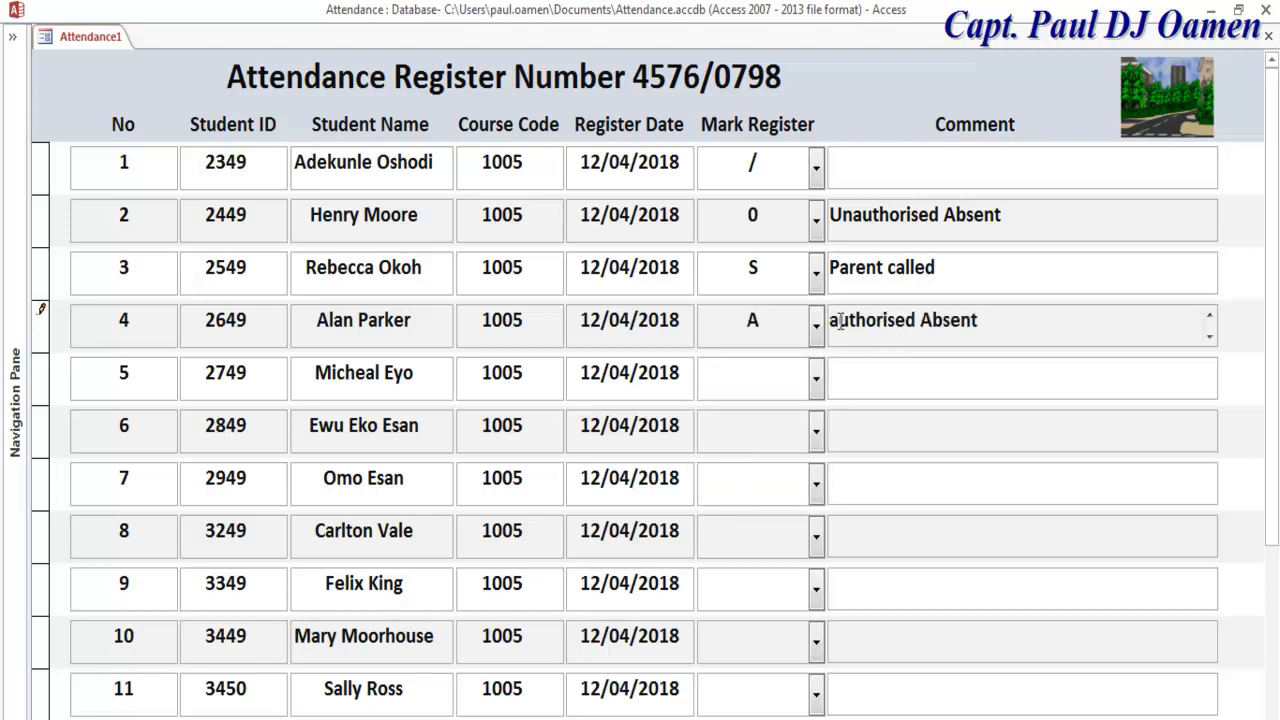
key("Delete")
type("A")
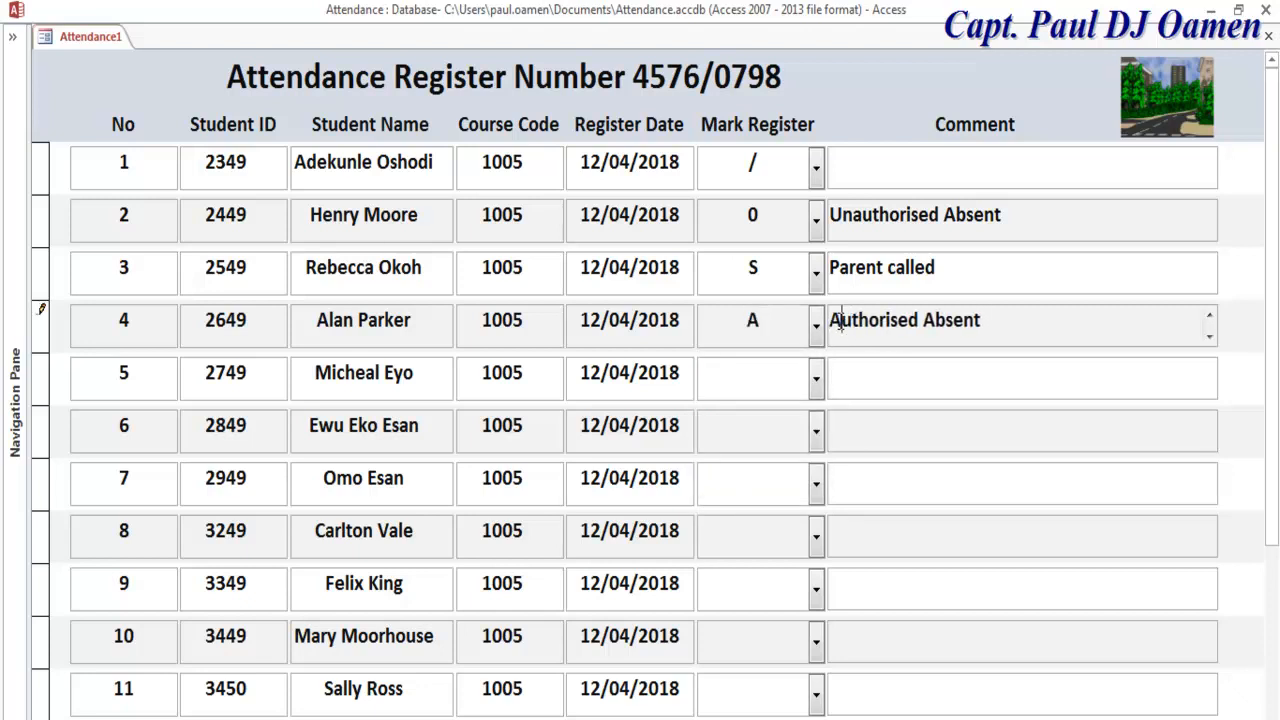
left_click(814, 377)
left_click(745, 505)
left_click(891, 375)
type("30")
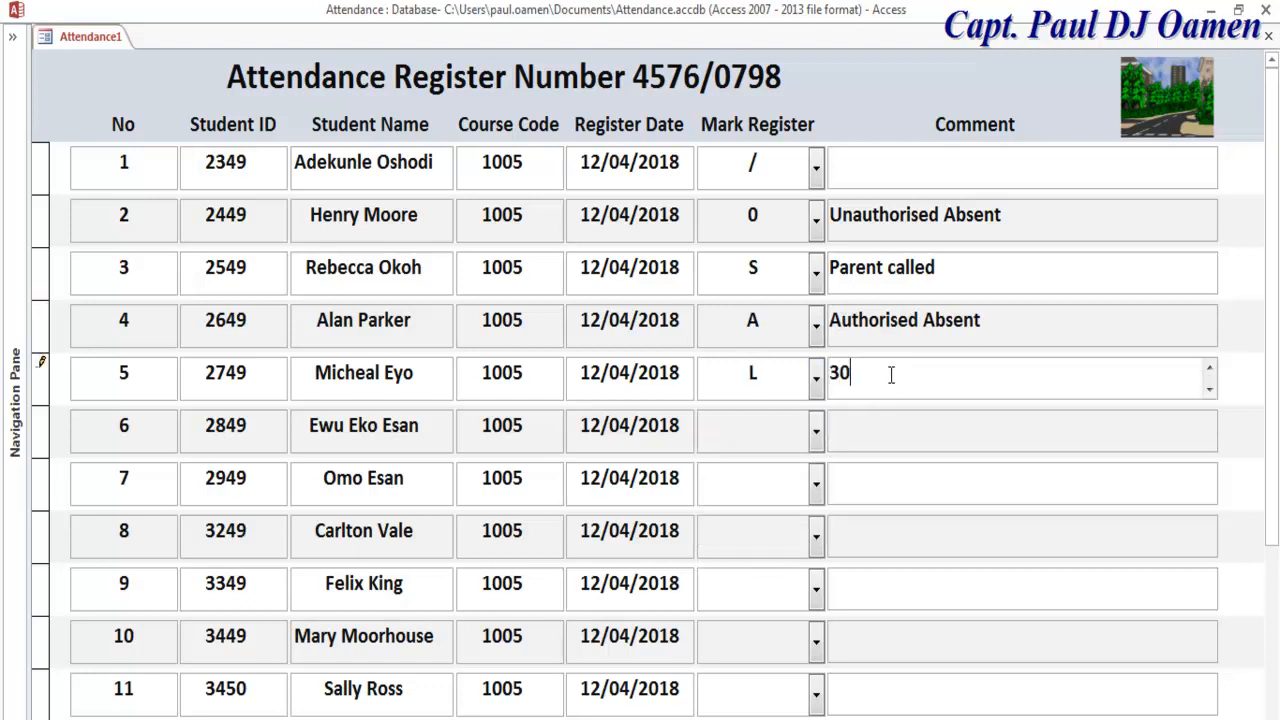
type(" min")
Step: Mark rows 6 to 10 with /
left_click(816, 432)
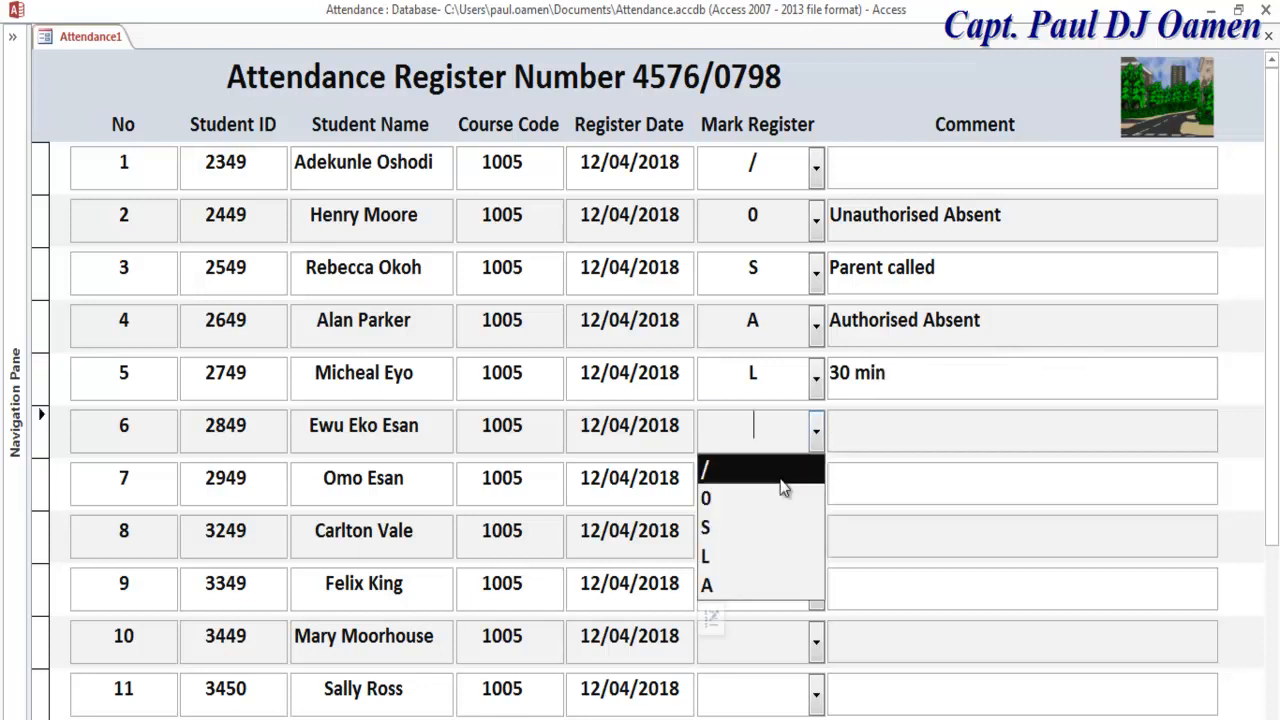
left_click(810, 458)
left_click(816, 485)
left_click(760, 522)
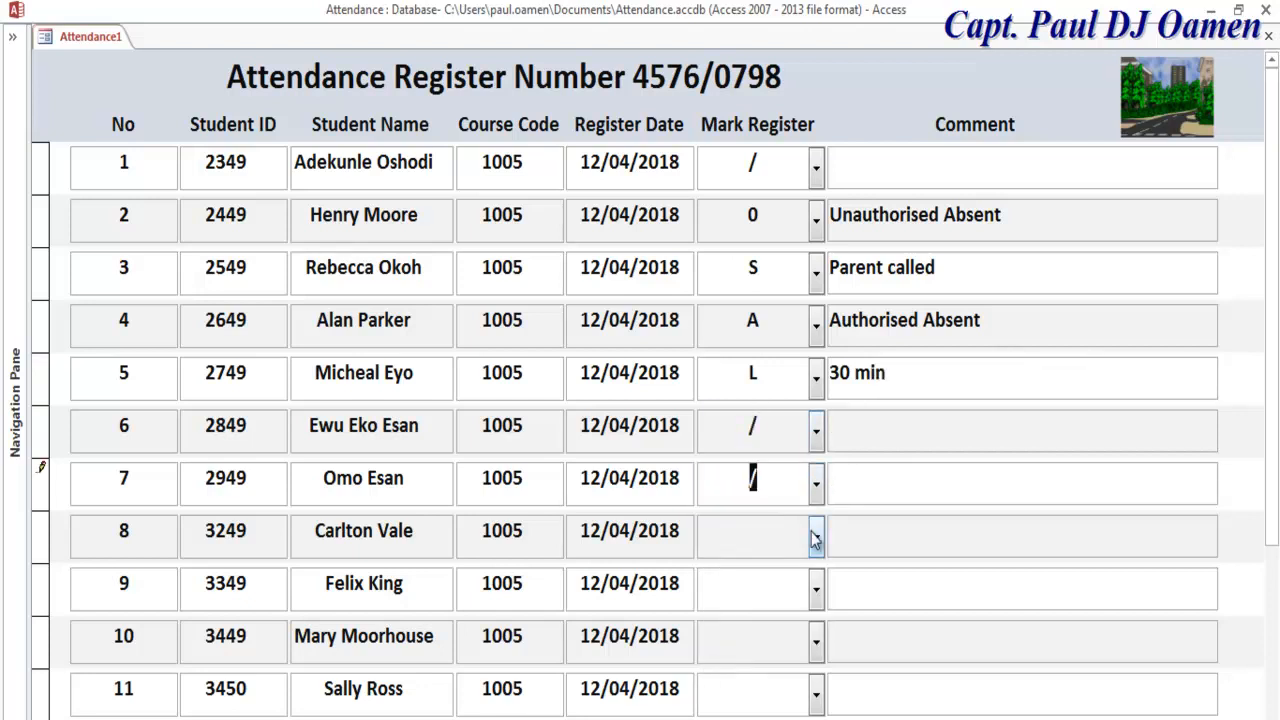
left_click(816, 537)
left_click(770, 576)
left_click(816, 590)
left_click(770, 626)
left_click(816, 643)
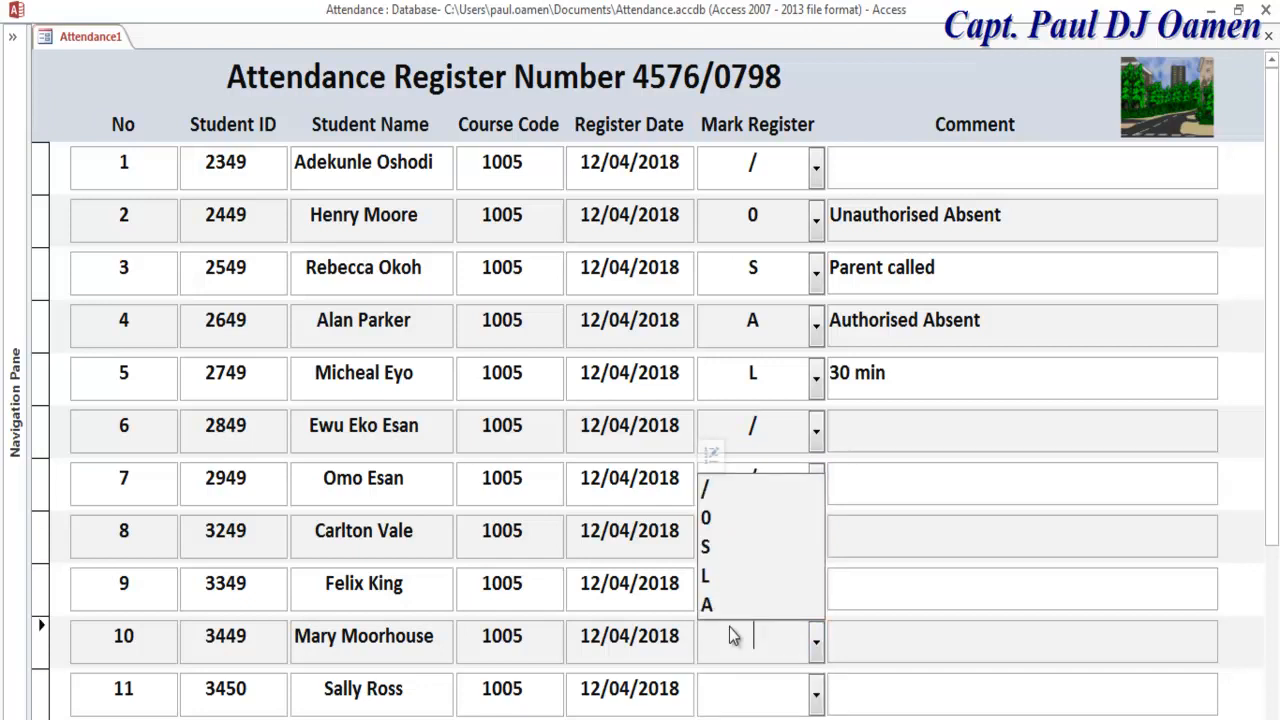
left_click(730, 489)
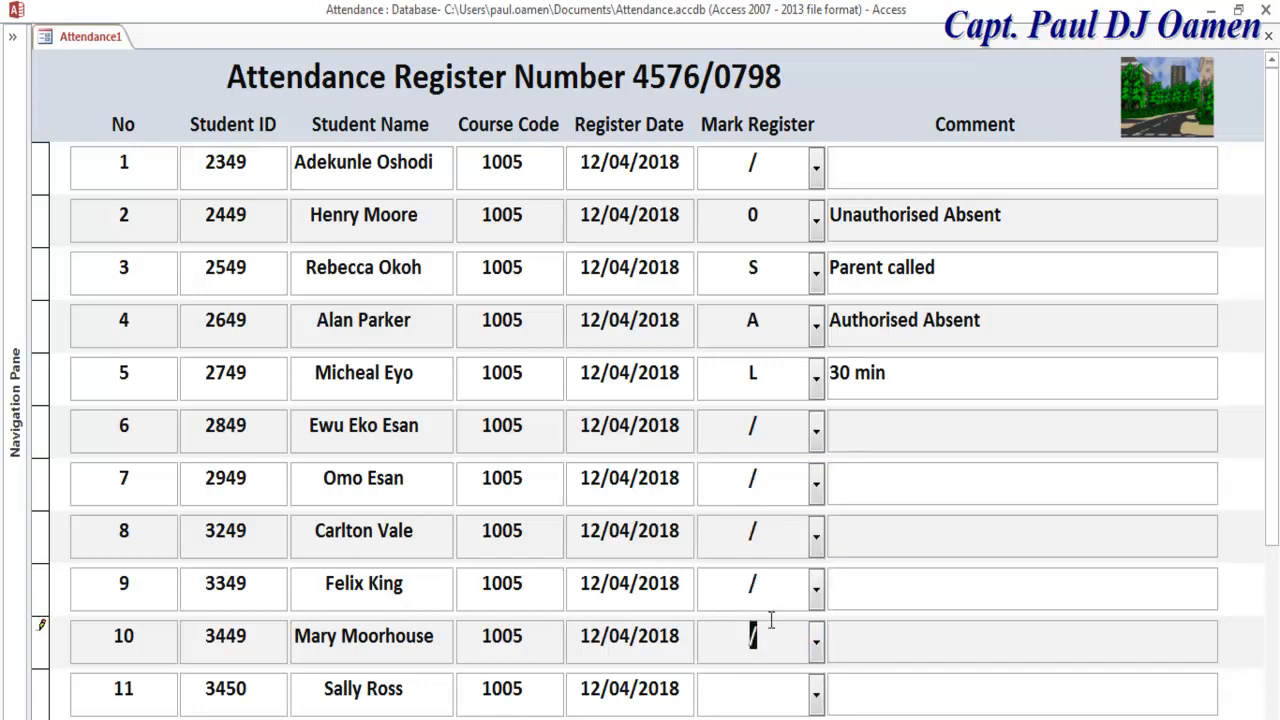
Step: Mark row 11 as A with the comment 'authorised Absent'
left_click(812, 693)
left_click(728, 656)
left_click(855, 697)
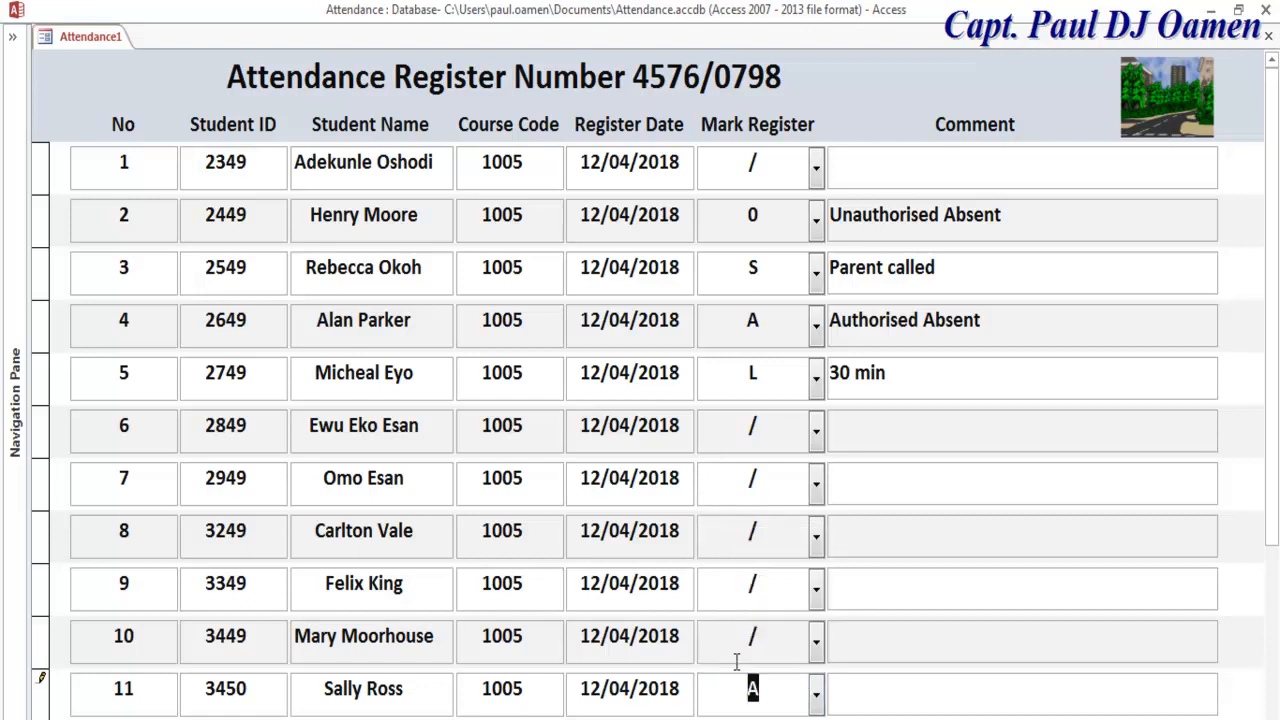
type("authorised Absent")
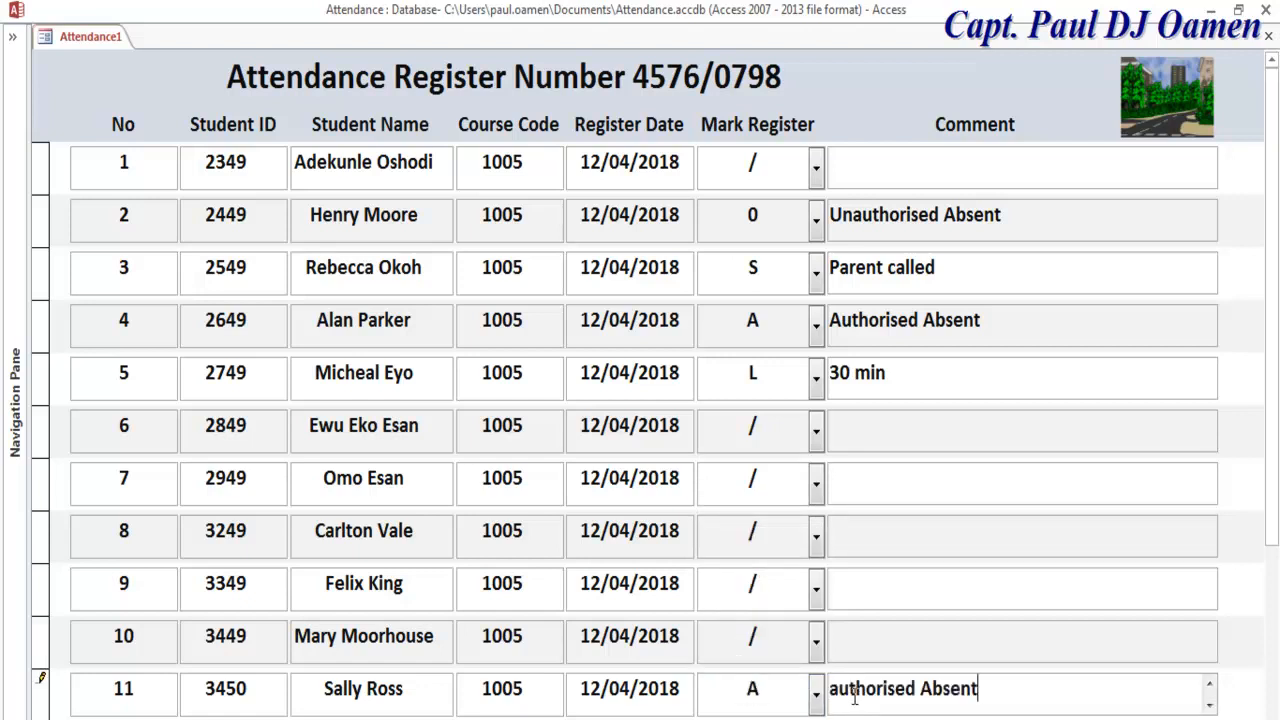